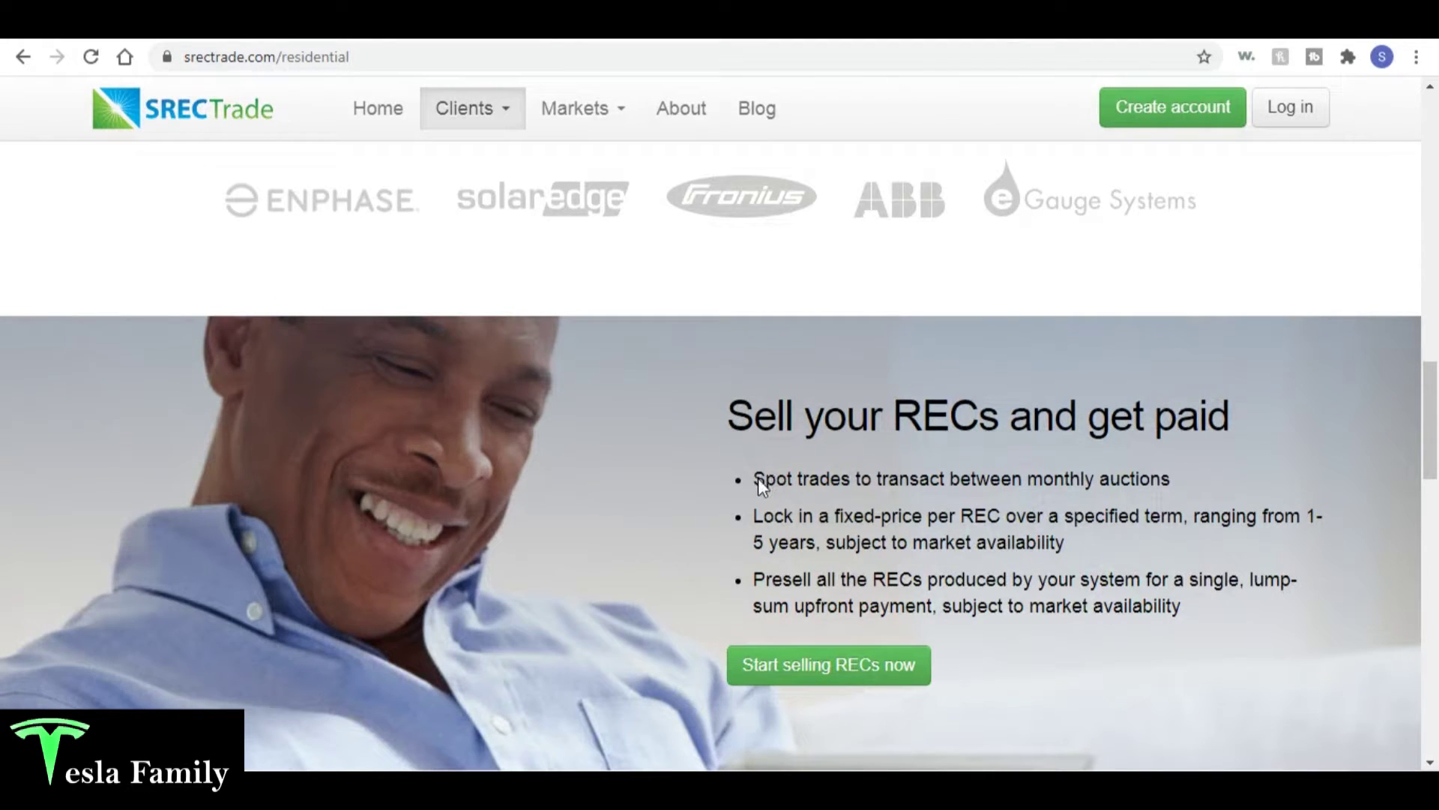
- Highlight SRECTrade's three REC selling options in turn: spot trades, fixed-price terms of 1-5 years, and lump-sum upfront presale
drag(753, 479, 1235, 468)
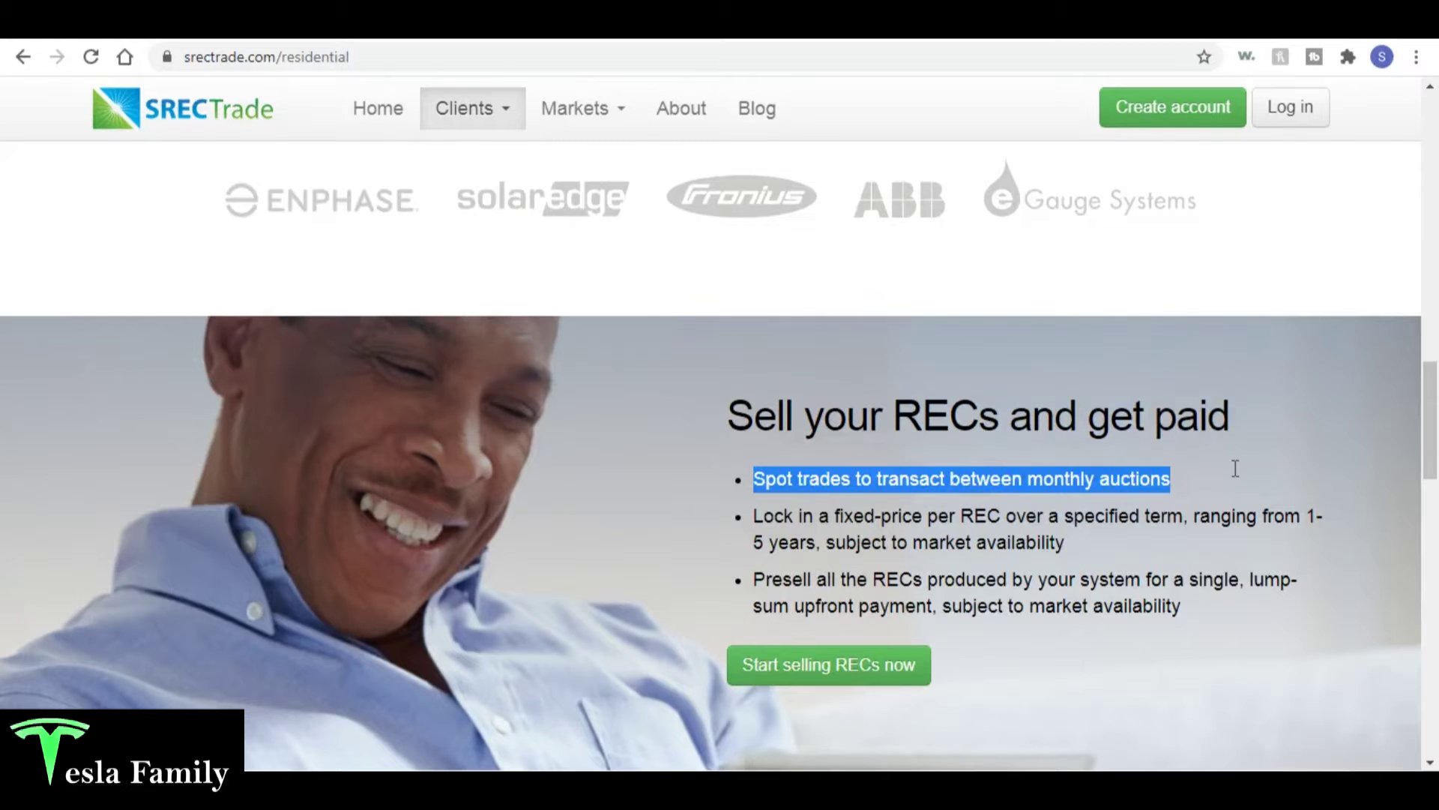
click(758, 516)
drag(756, 515, 1322, 546)
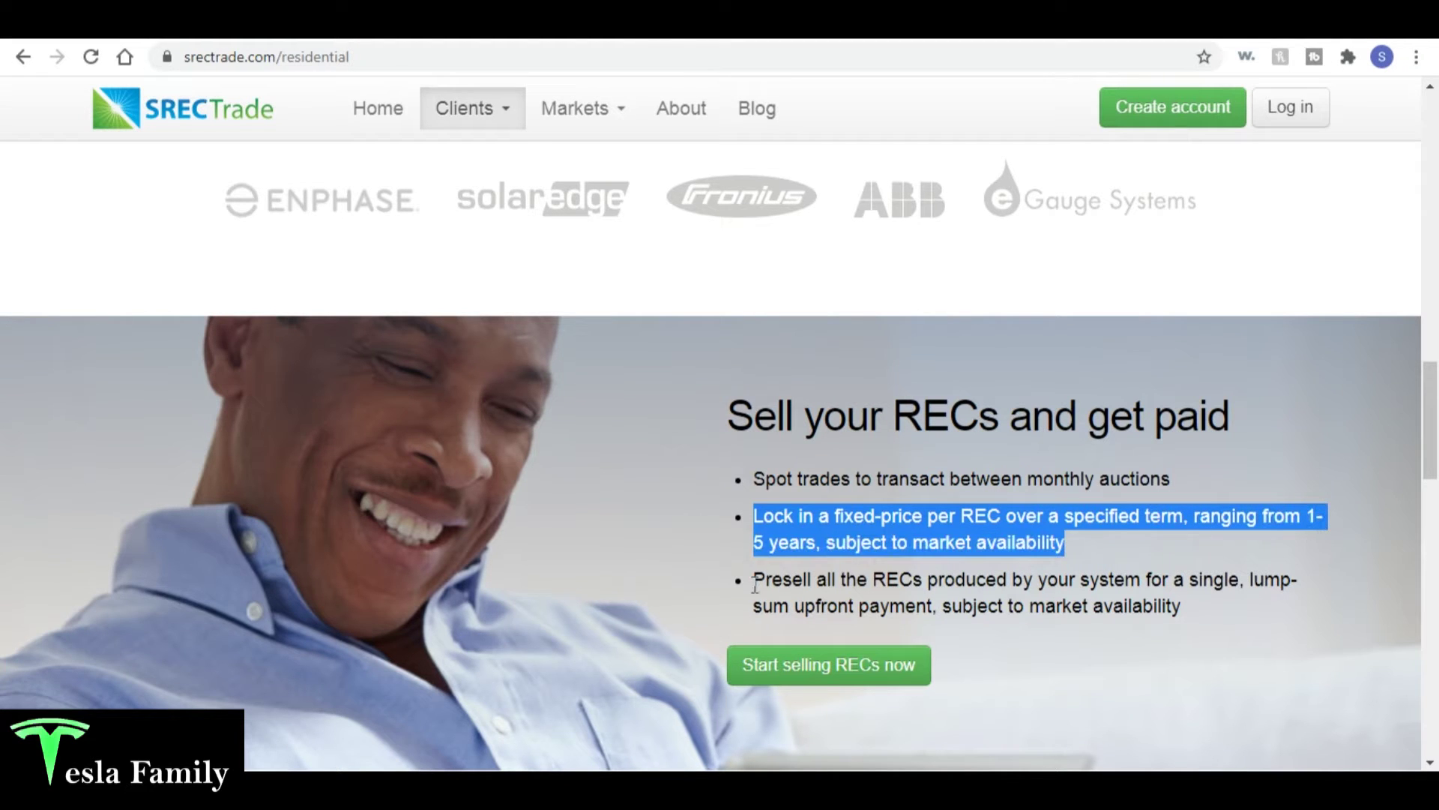
drag(756, 581, 1297, 596)
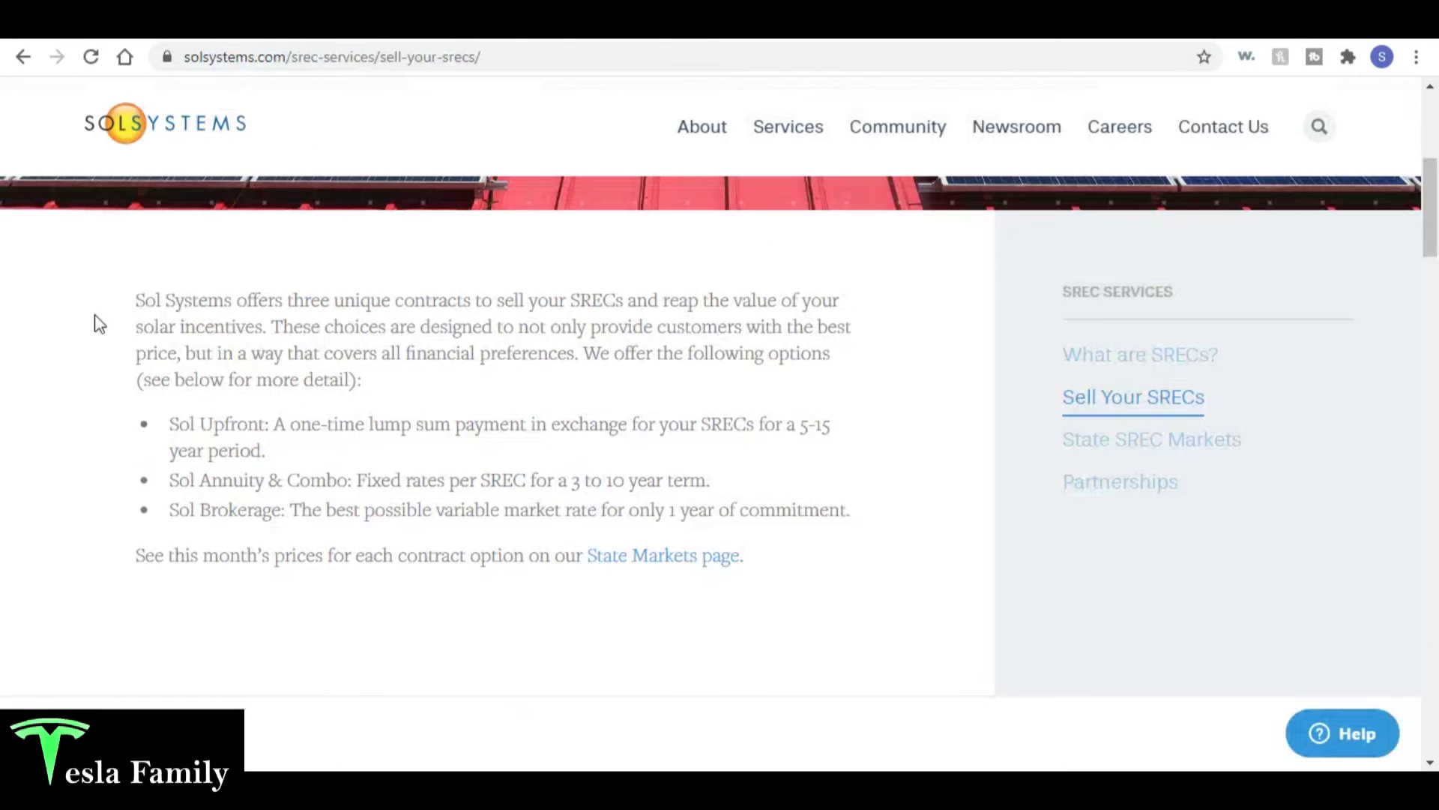
- Highlight the Sol Systems contract options in turn on the sell-your-SRECs page: Sol Upfront, Sol Annuity & Combo, and Sol Brokerage
drag(169, 424, 834, 446)
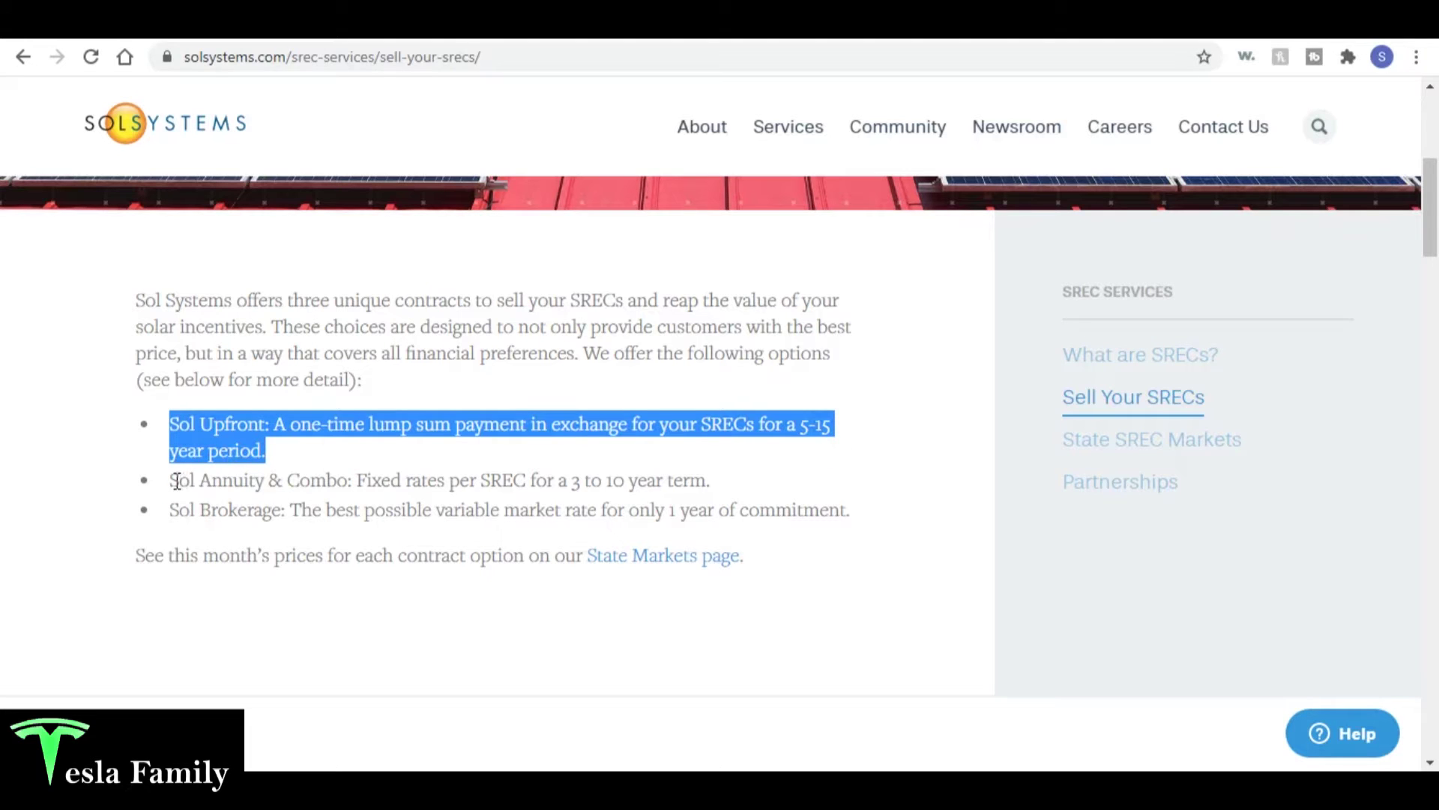
drag(174, 480, 695, 470)
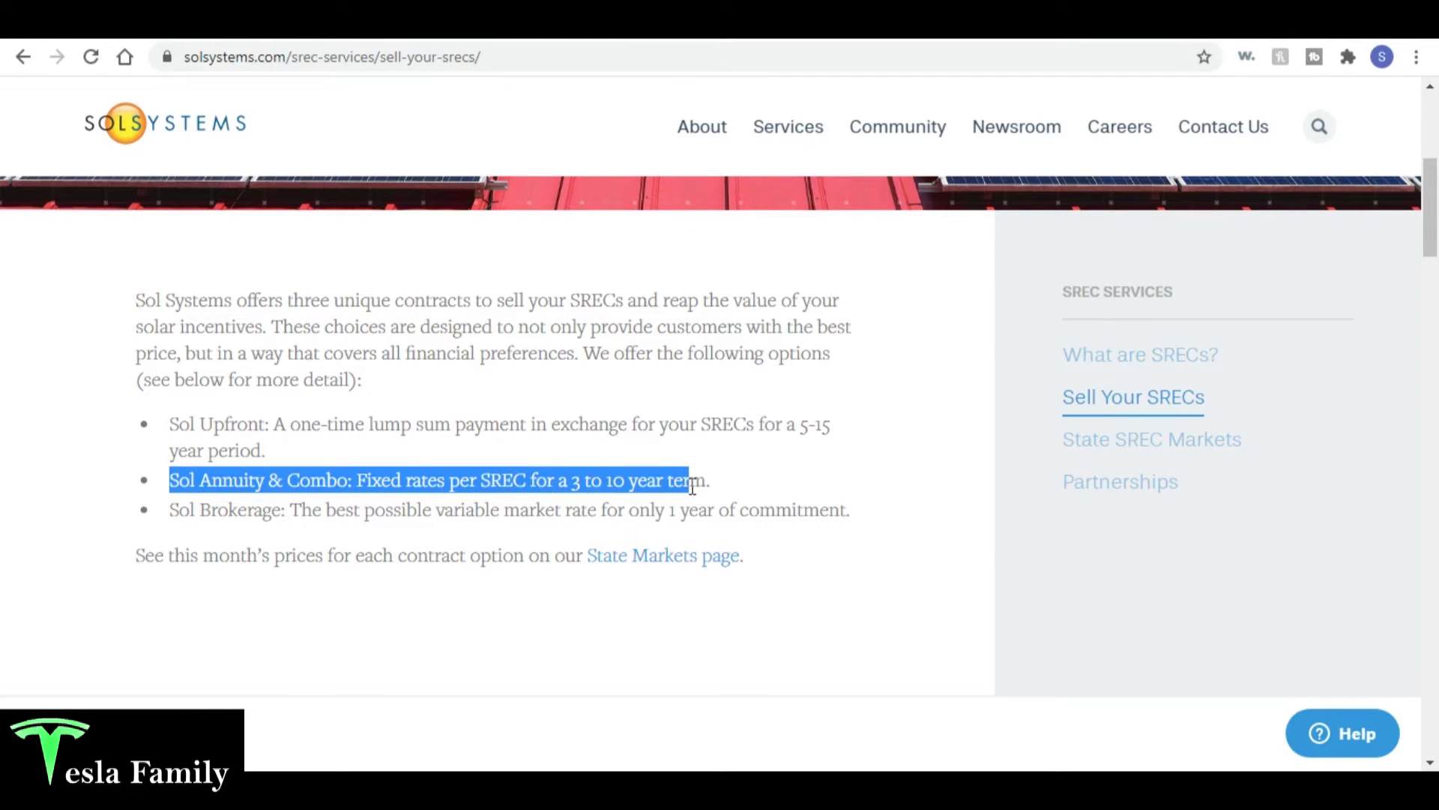
click(696, 486)
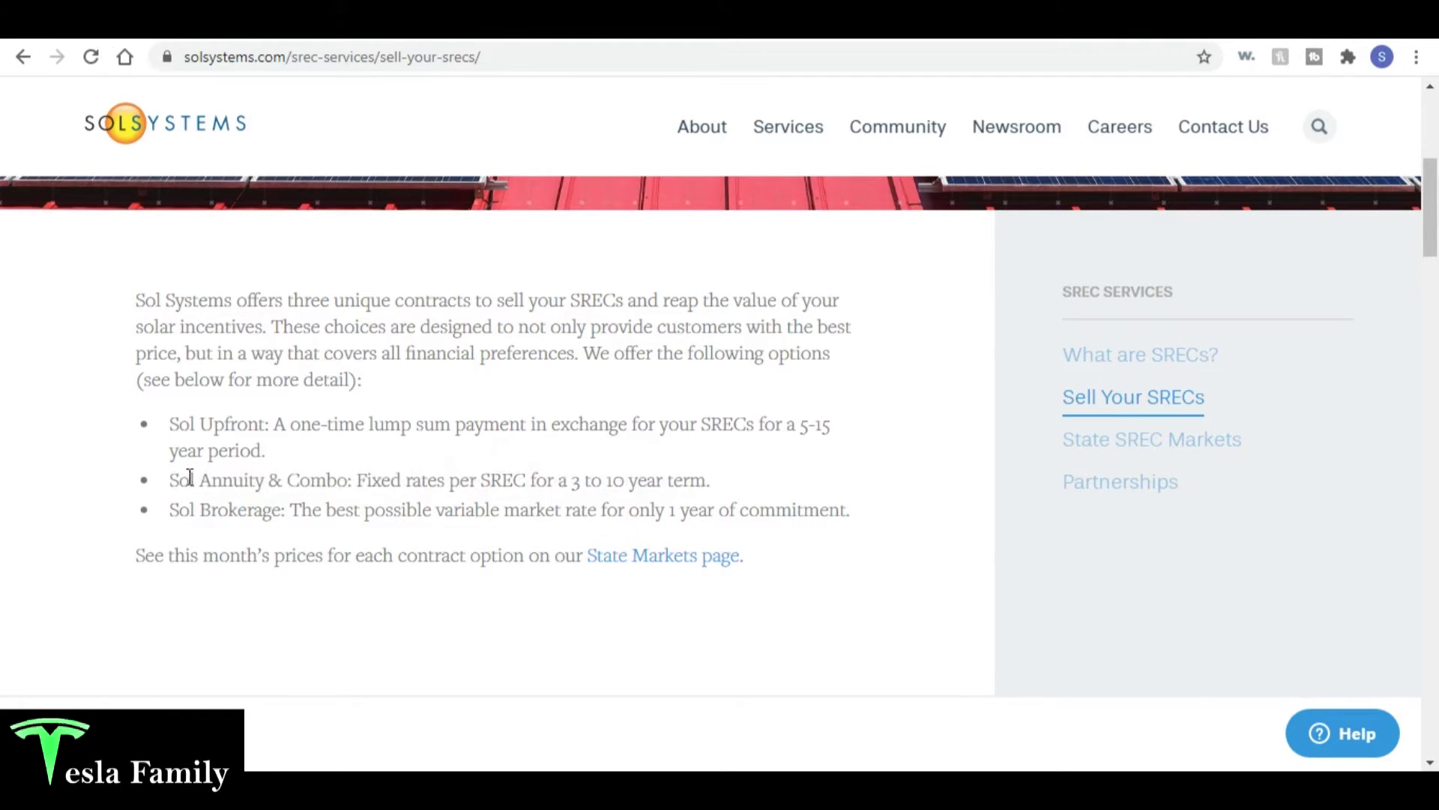
drag(174, 481, 716, 490)
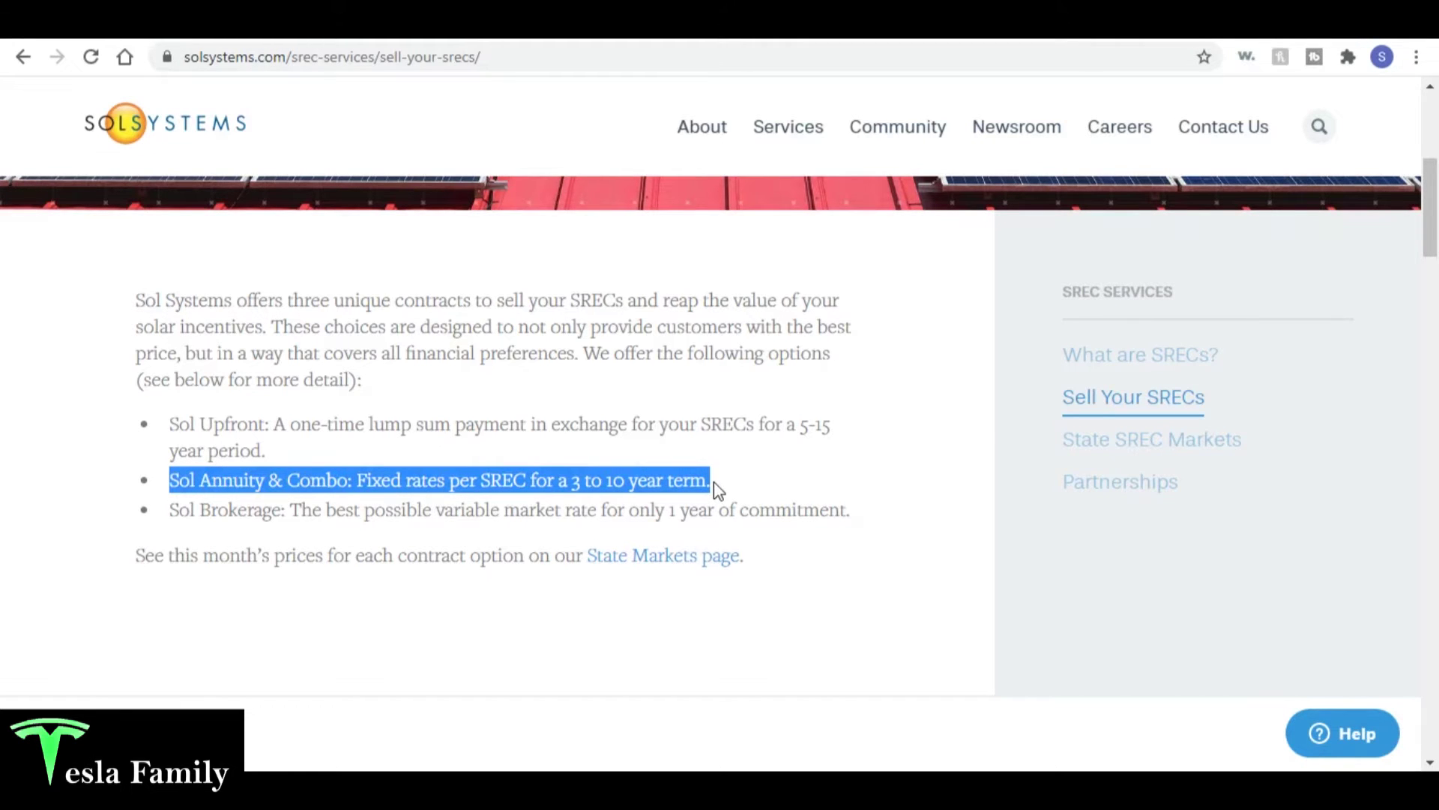
drag(171, 509, 831, 519)
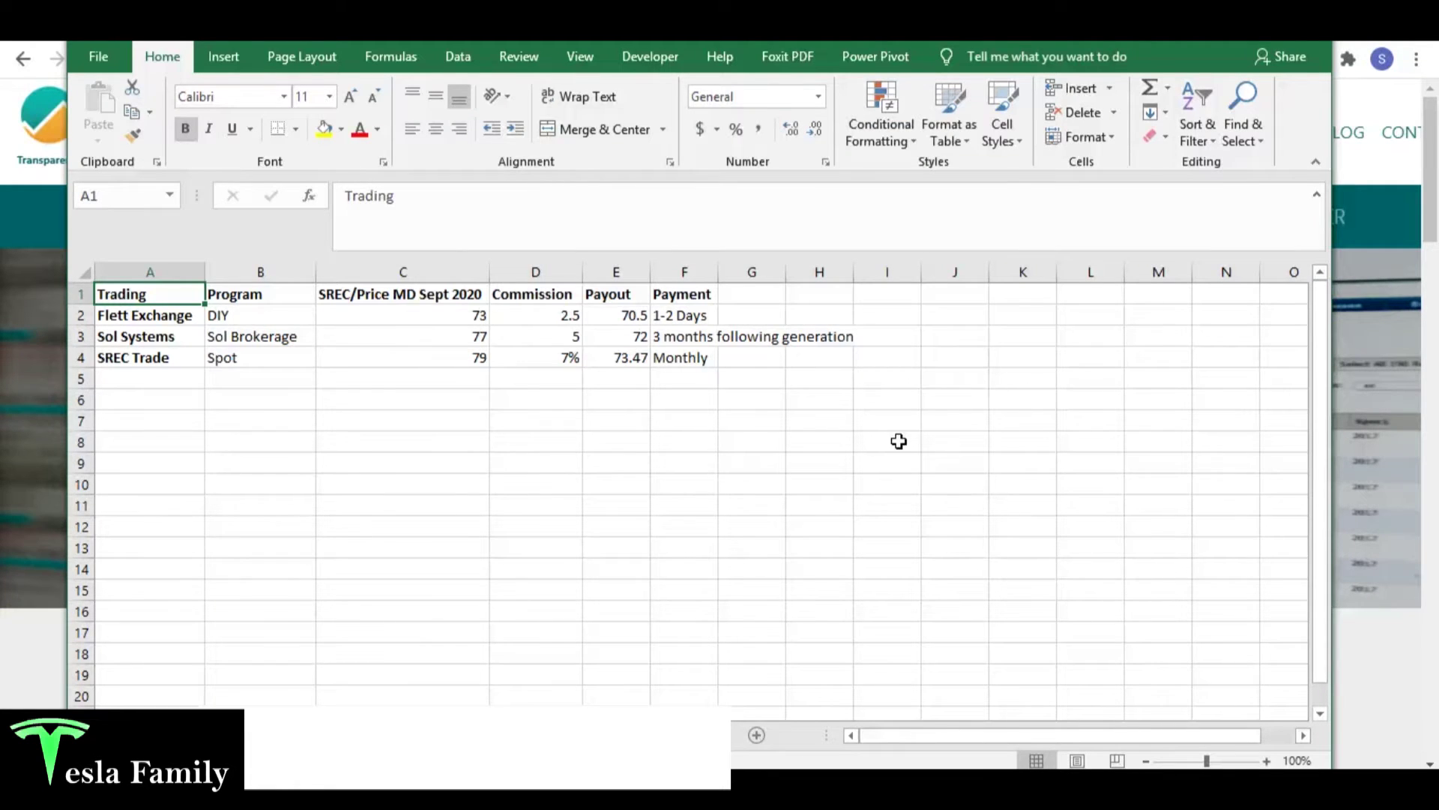
- Switch to the Excel comparison sheet and review the three trading companies and the program listed for each
click(164, 321)
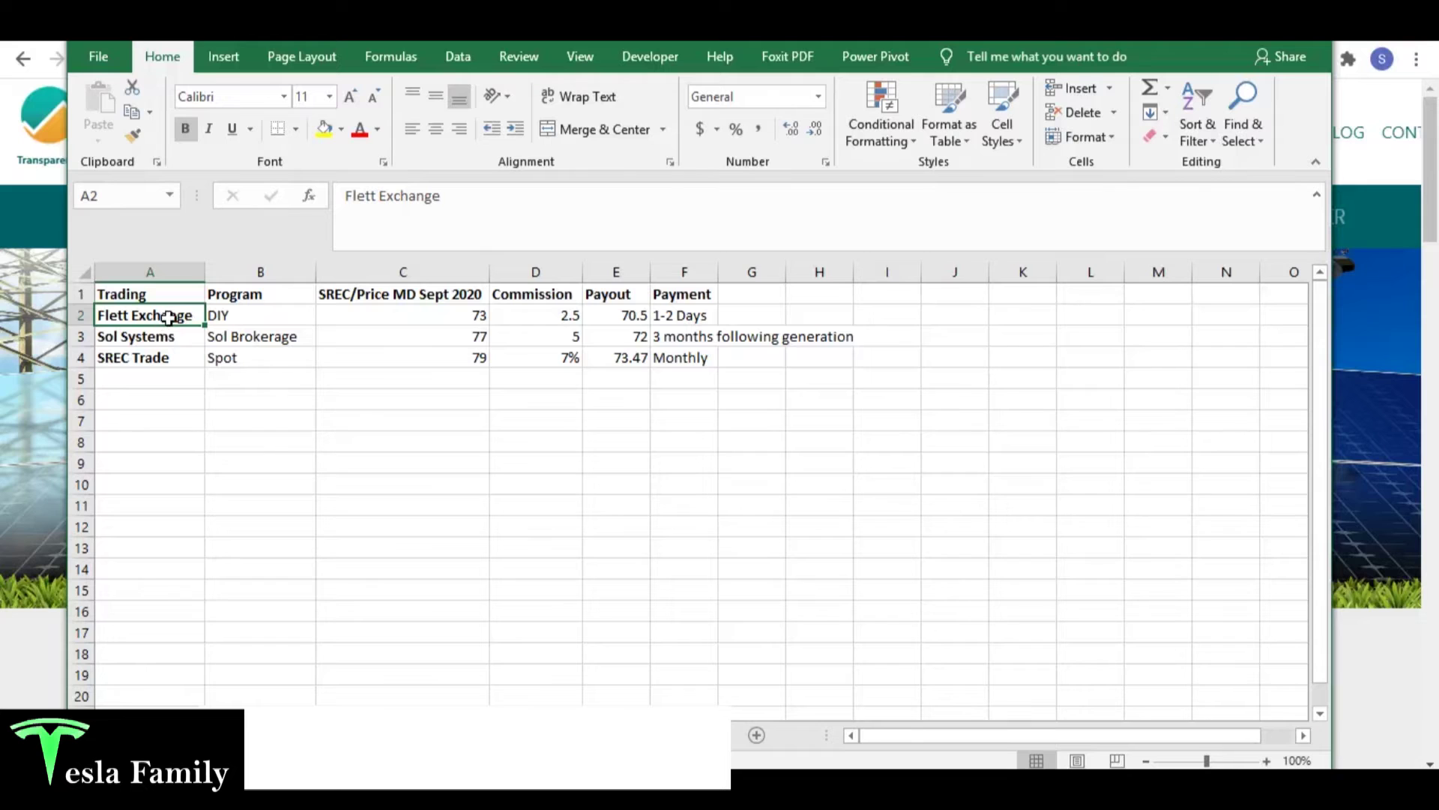
click(150, 334)
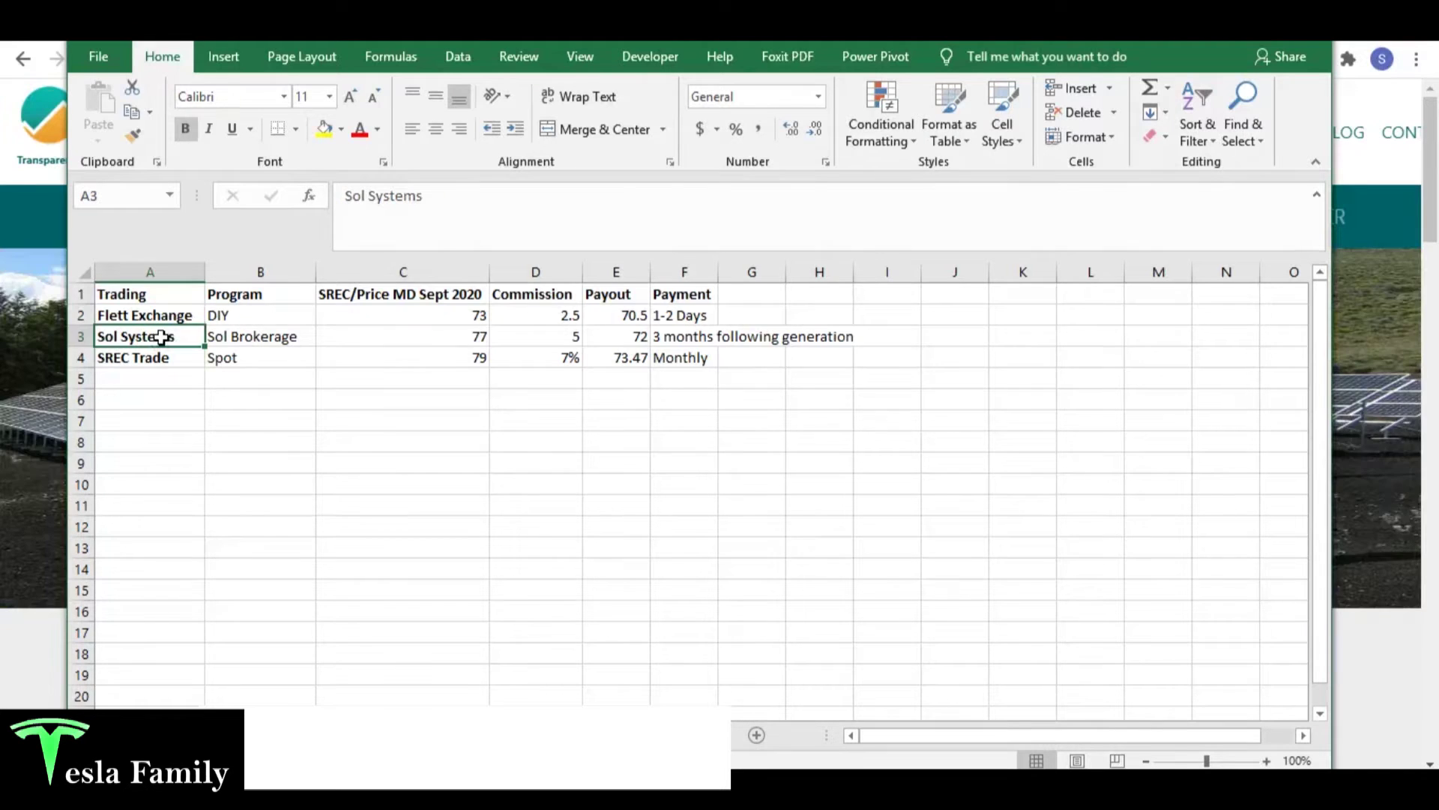
click(155, 363)
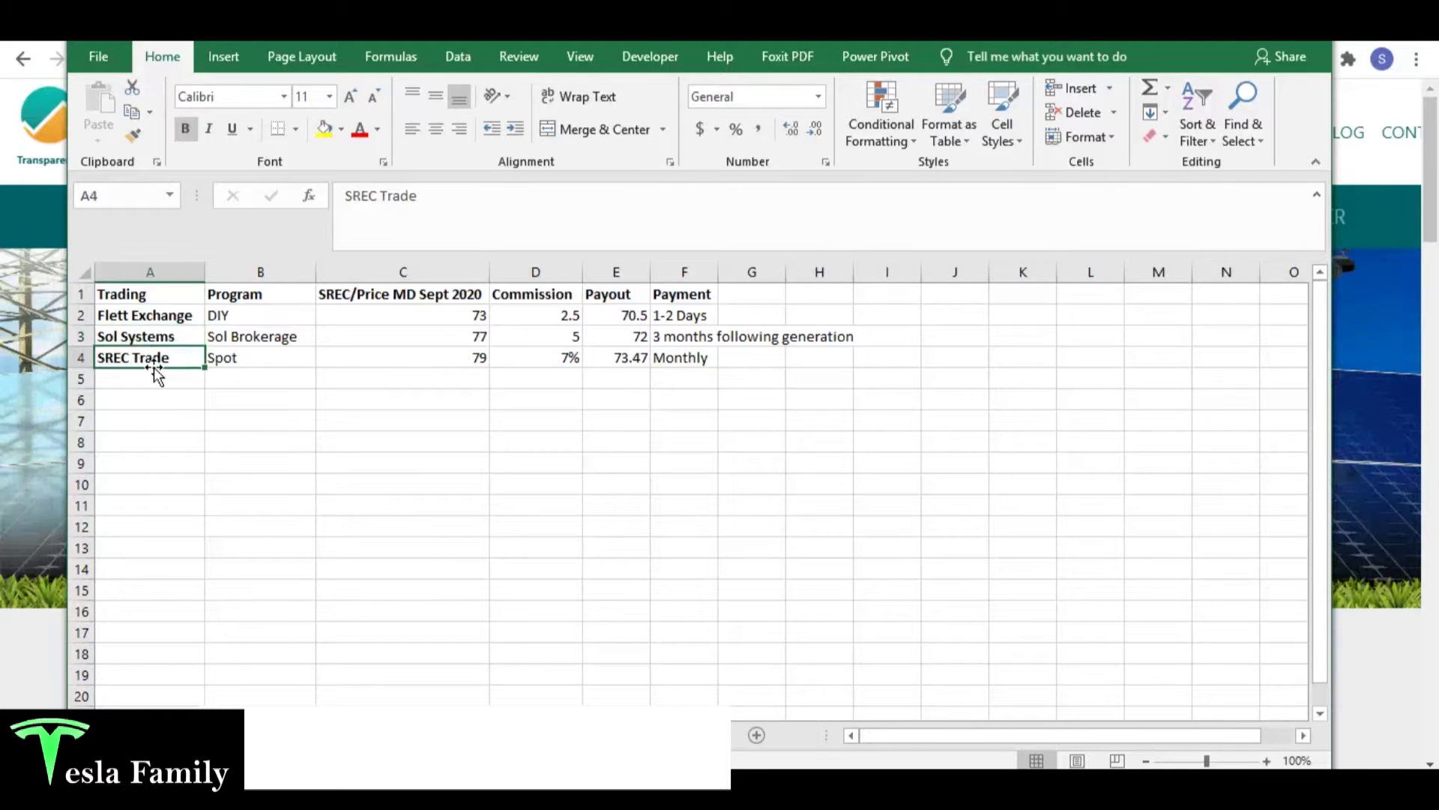
click(240, 315)
click(240, 335)
click(243, 360)
click(259, 321)
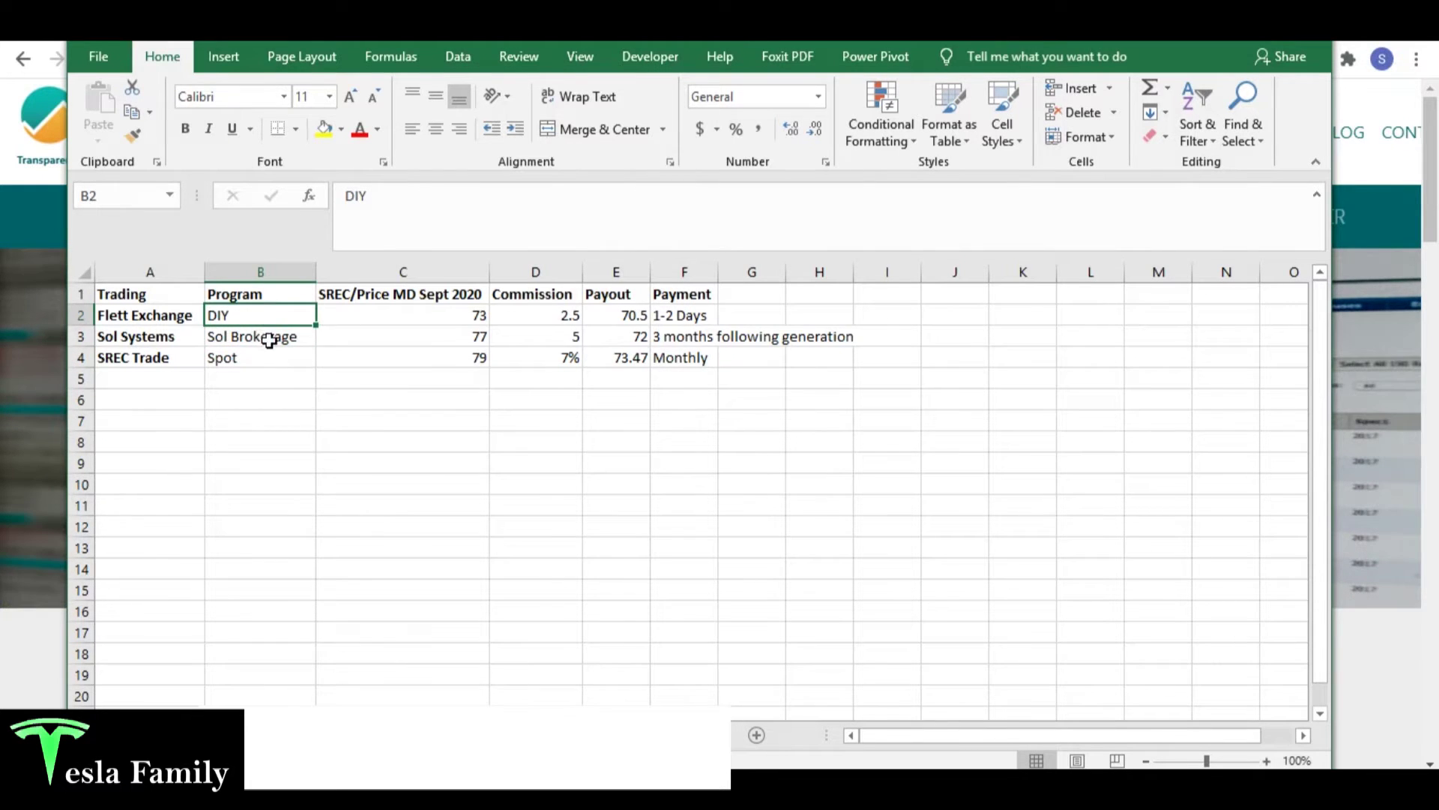
click(270, 337)
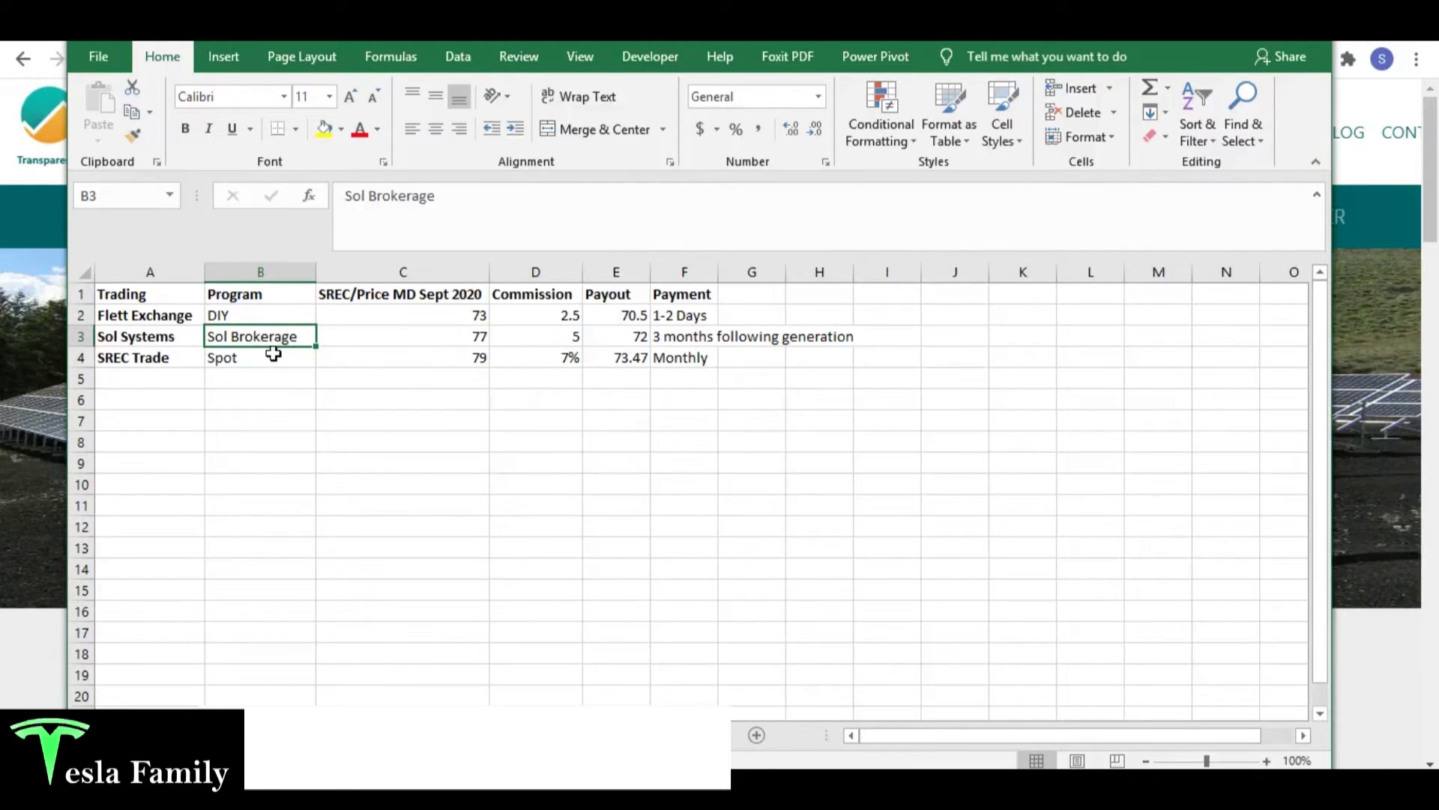
click(273, 355)
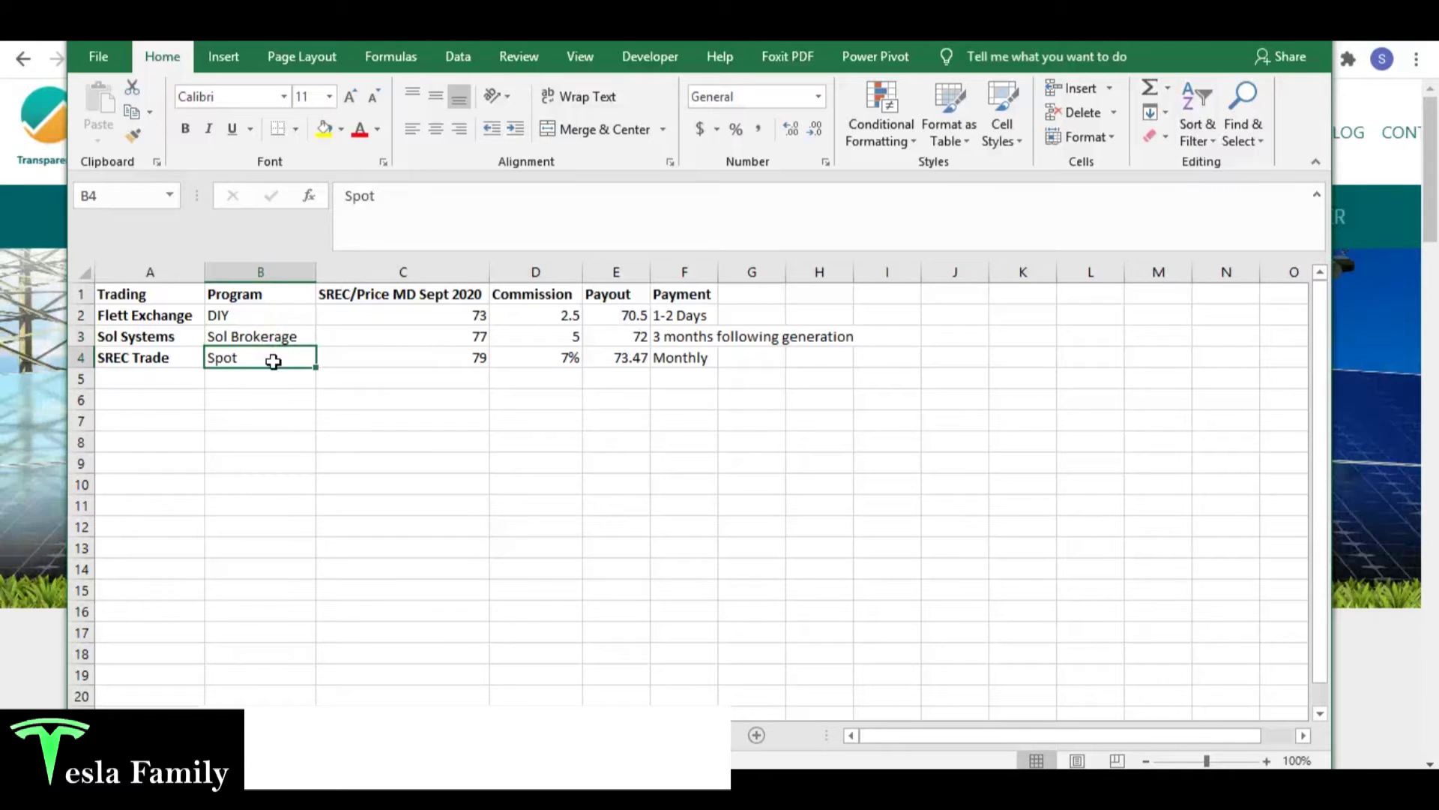
- Compare the September 2020 Maryland SREC prices of Flett Exchange, Sol Systems and SREC Trade
click(412, 314)
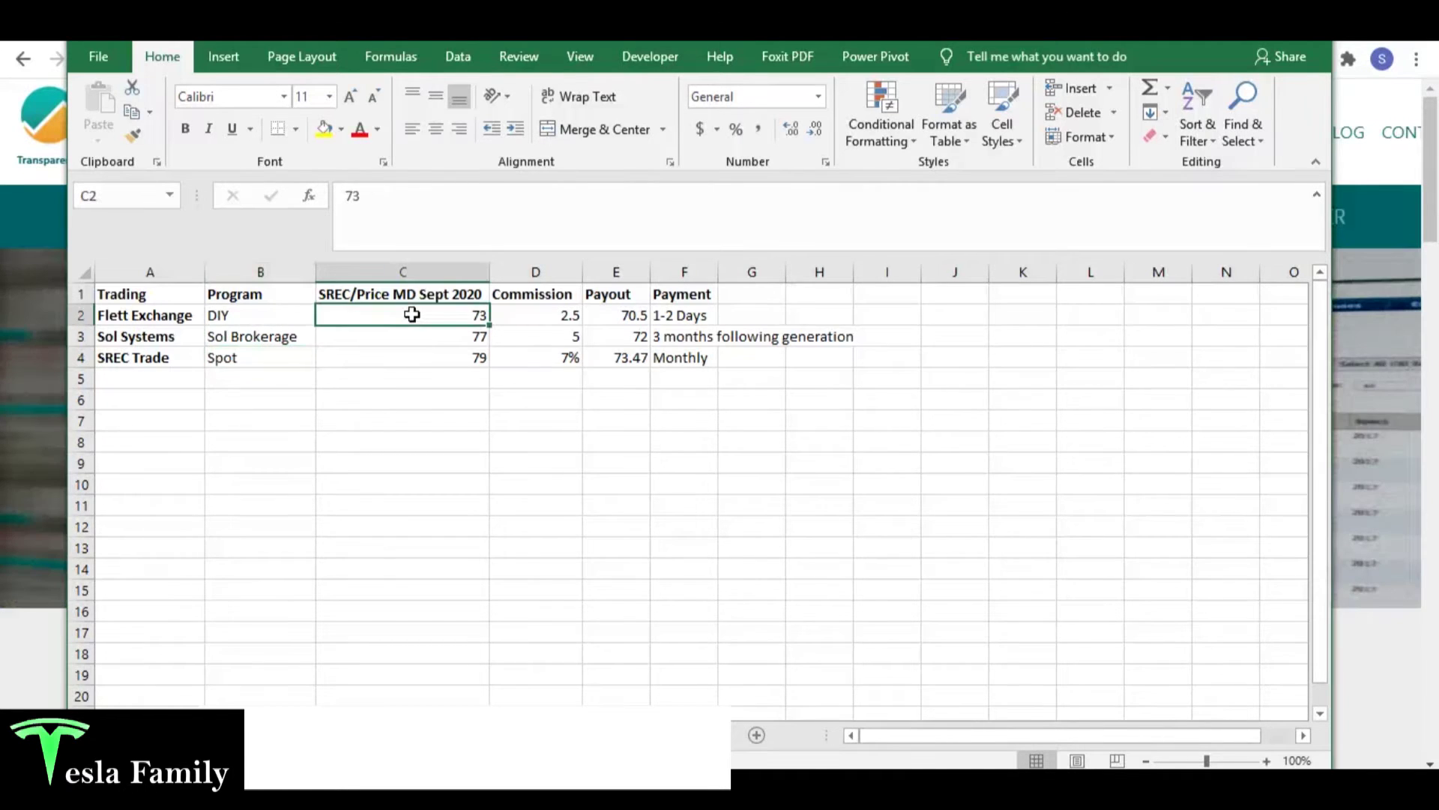
click(410, 345)
click(412, 353)
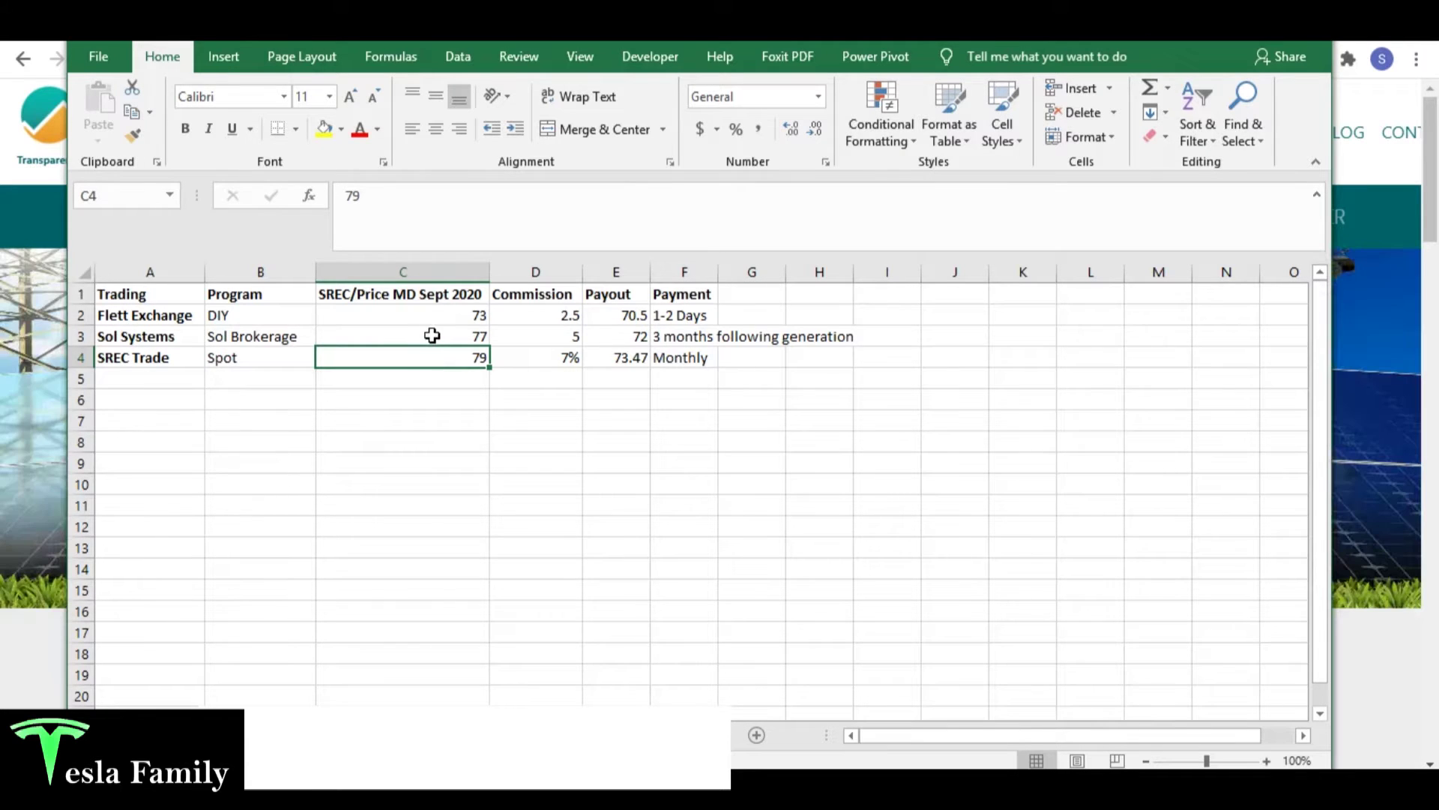
click(432, 335)
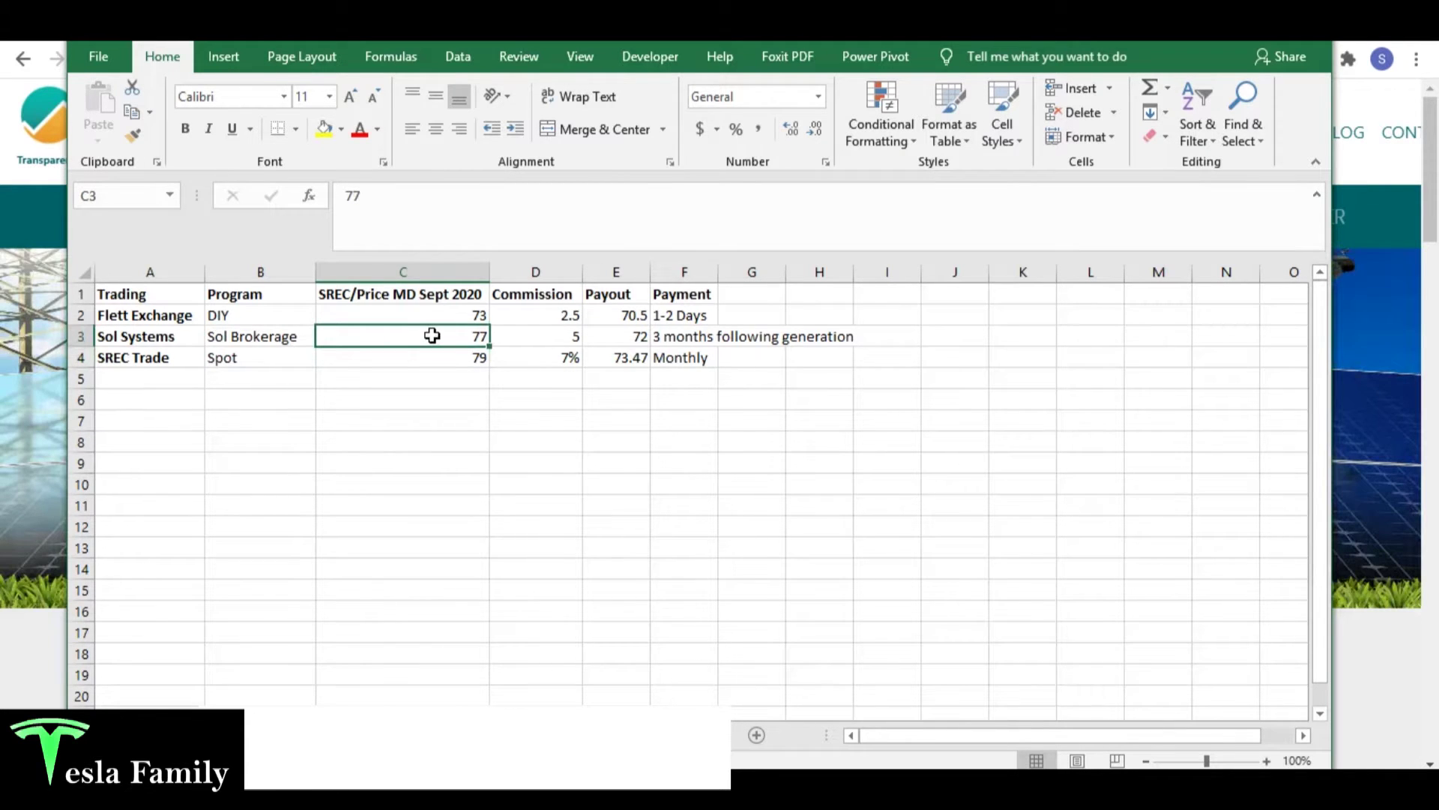
click(446, 316)
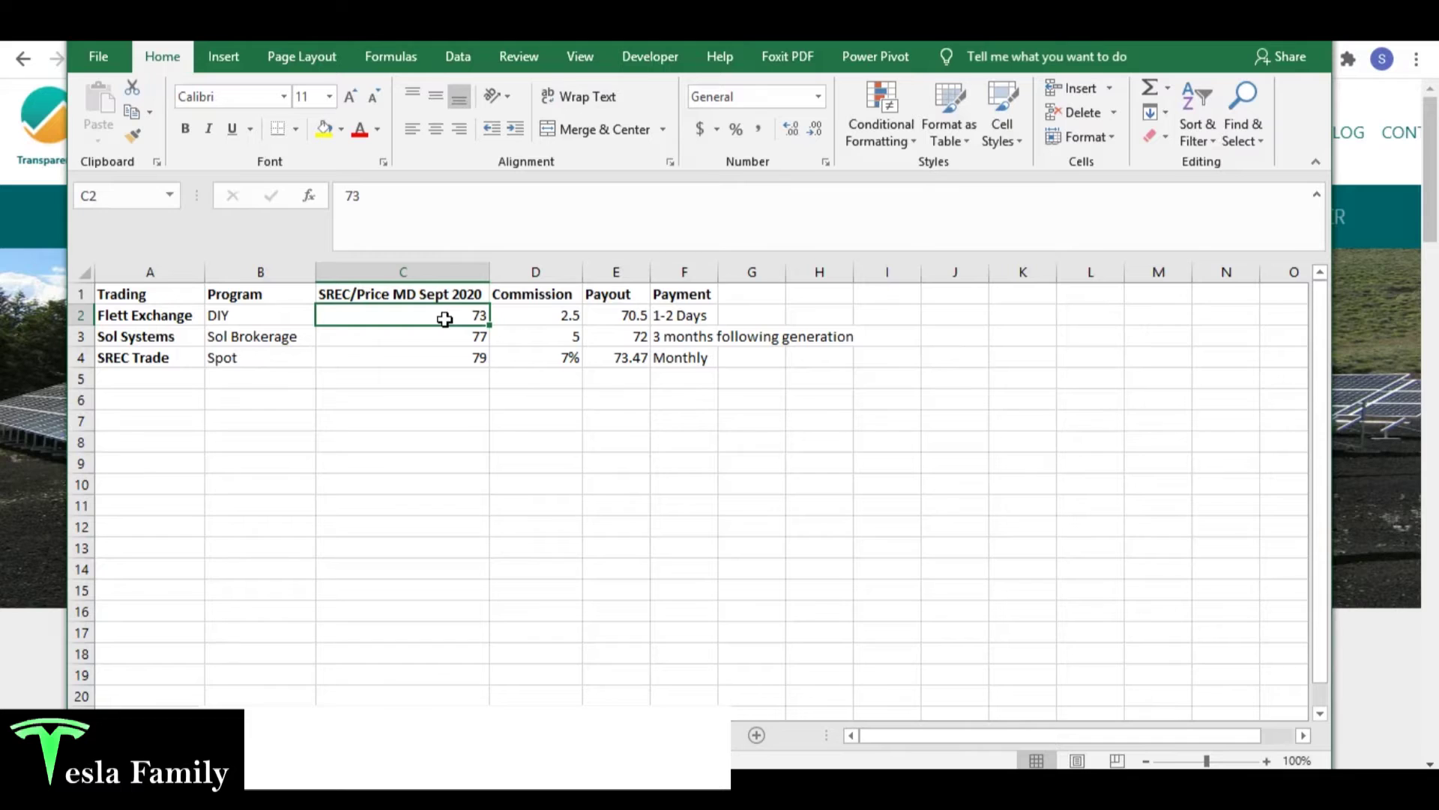
- Examine the commission each of the three companies charges, checking Sol Systems' commission against its SREC price
click(517, 315)
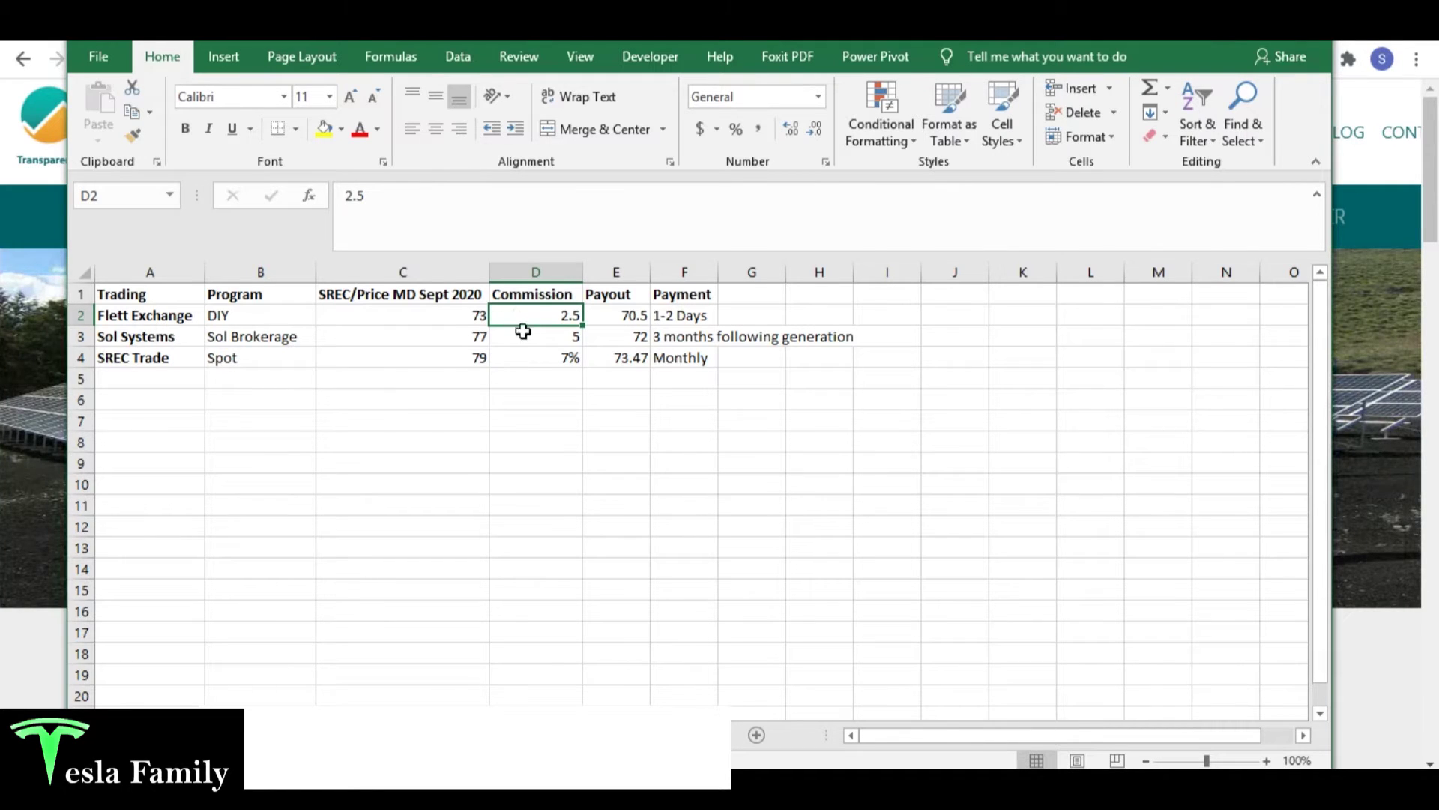
click(525, 339)
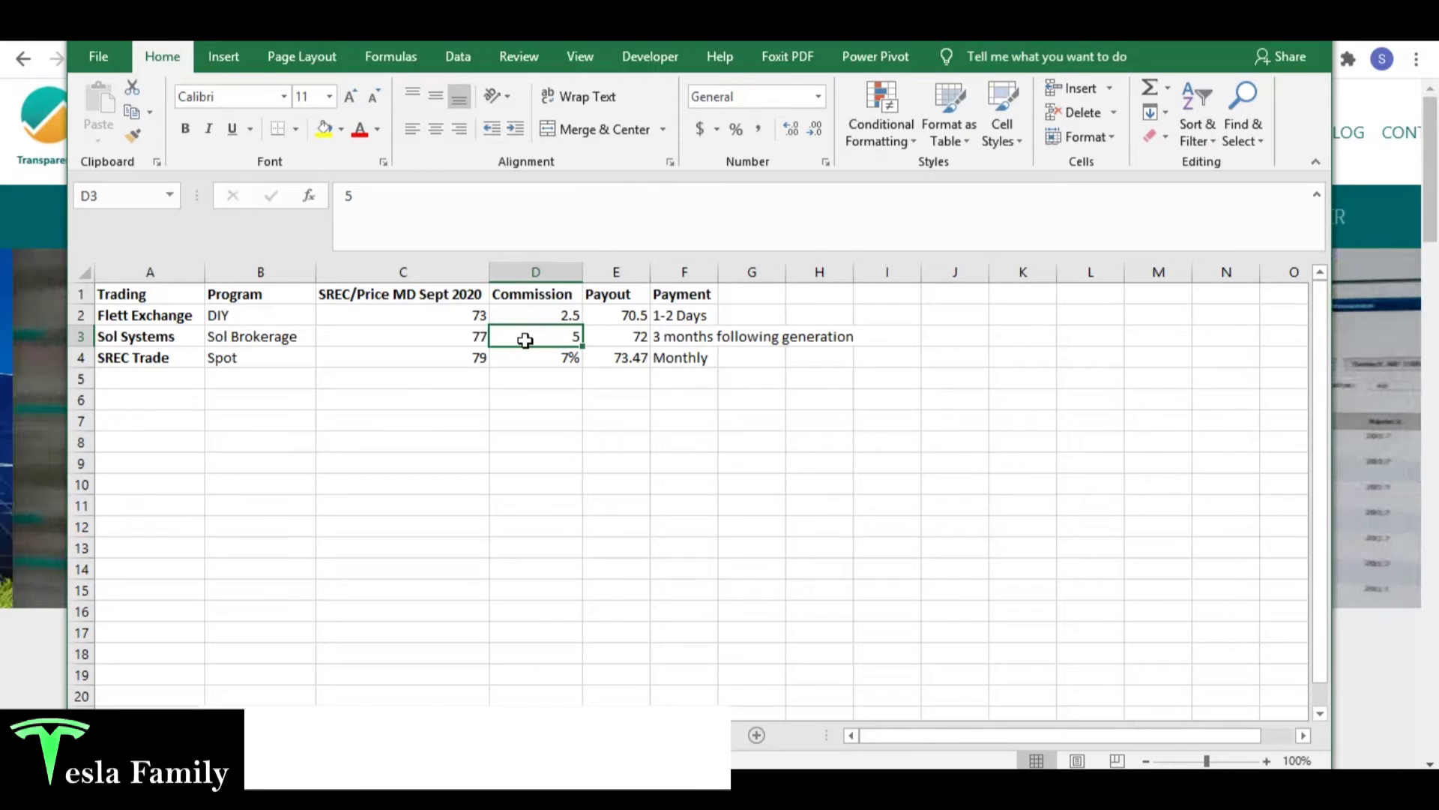
click(476, 337)
click(522, 338)
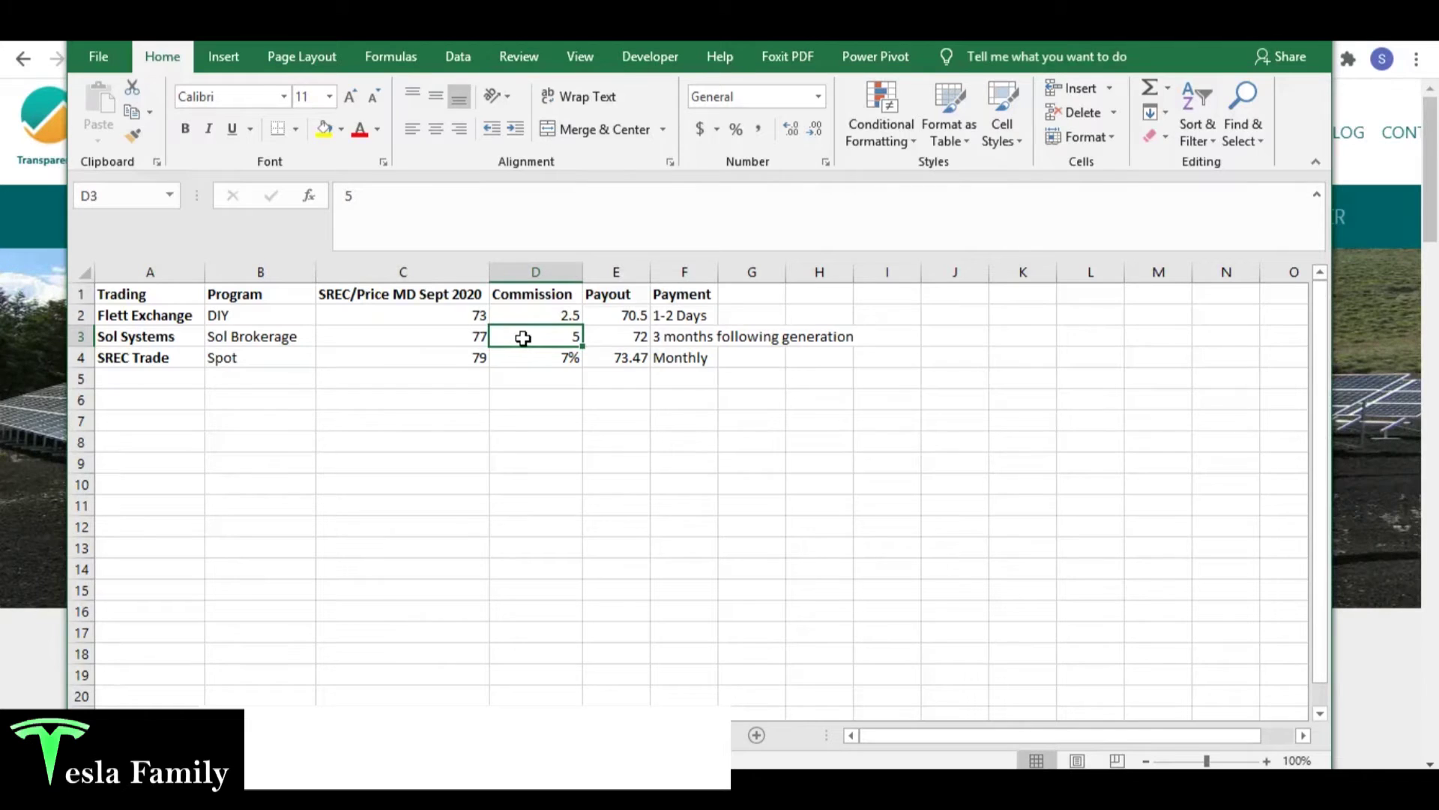
click(526, 362)
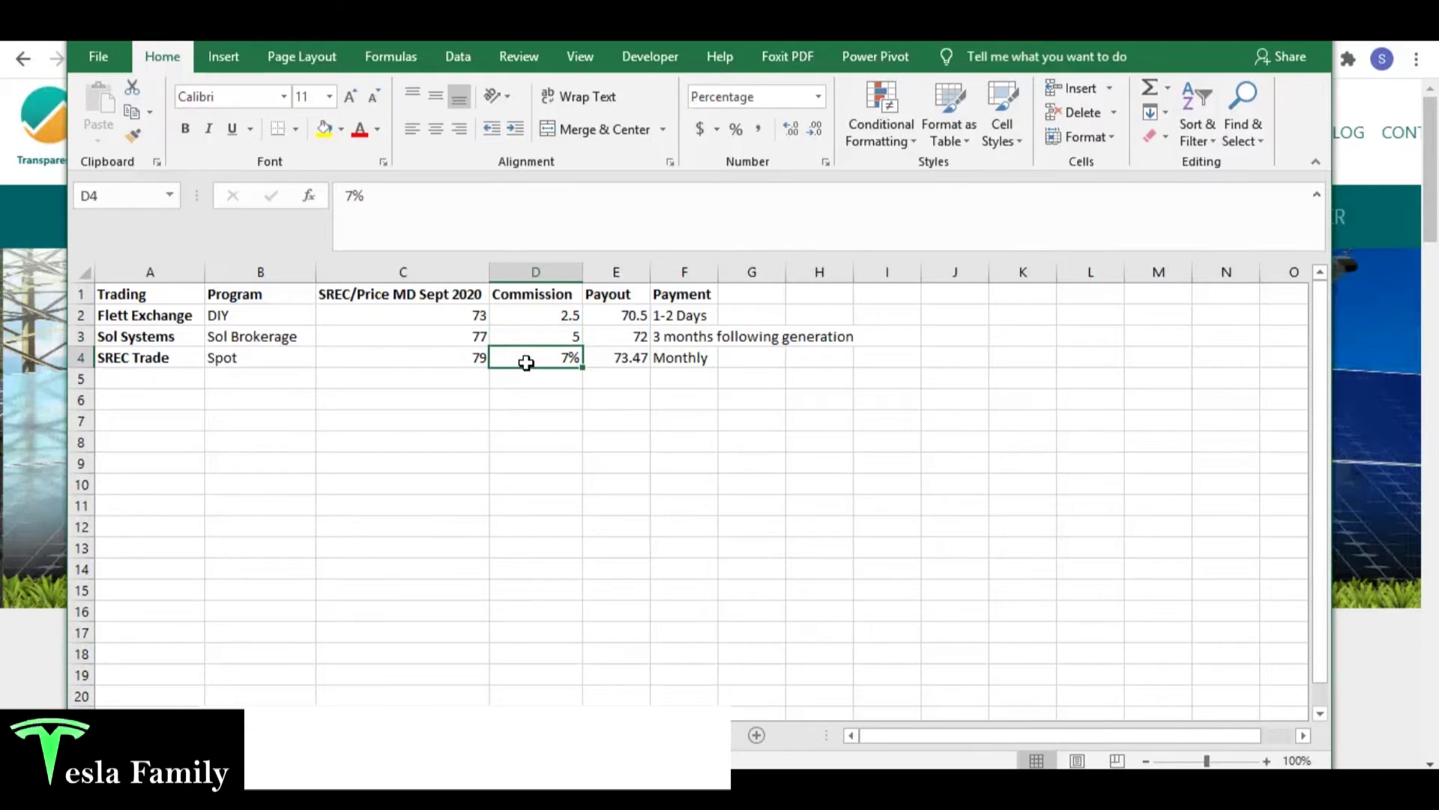
- Check SREC Trade's price and resulting payout, and compare it with the payout for Flett Exchange
click(427, 363)
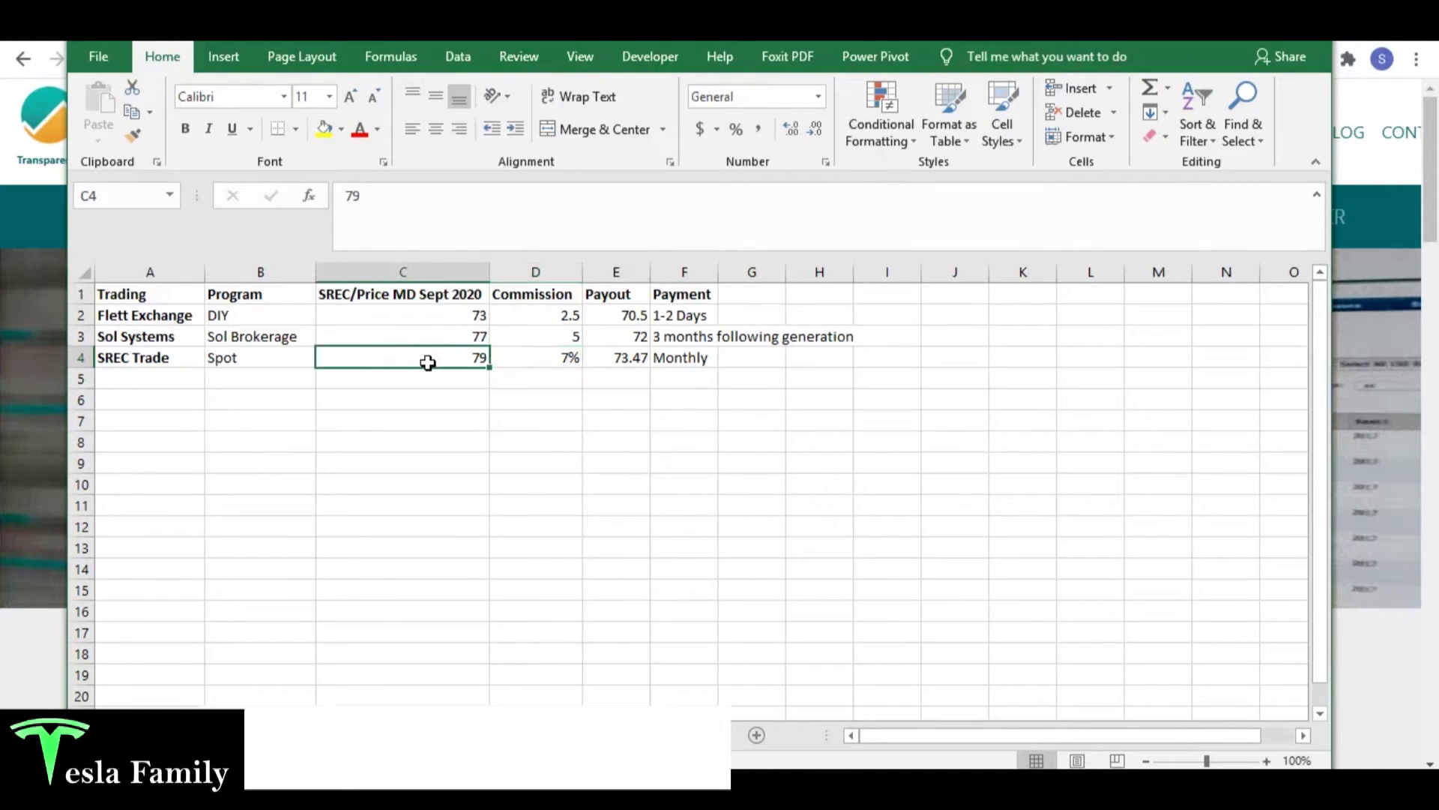
click(611, 360)
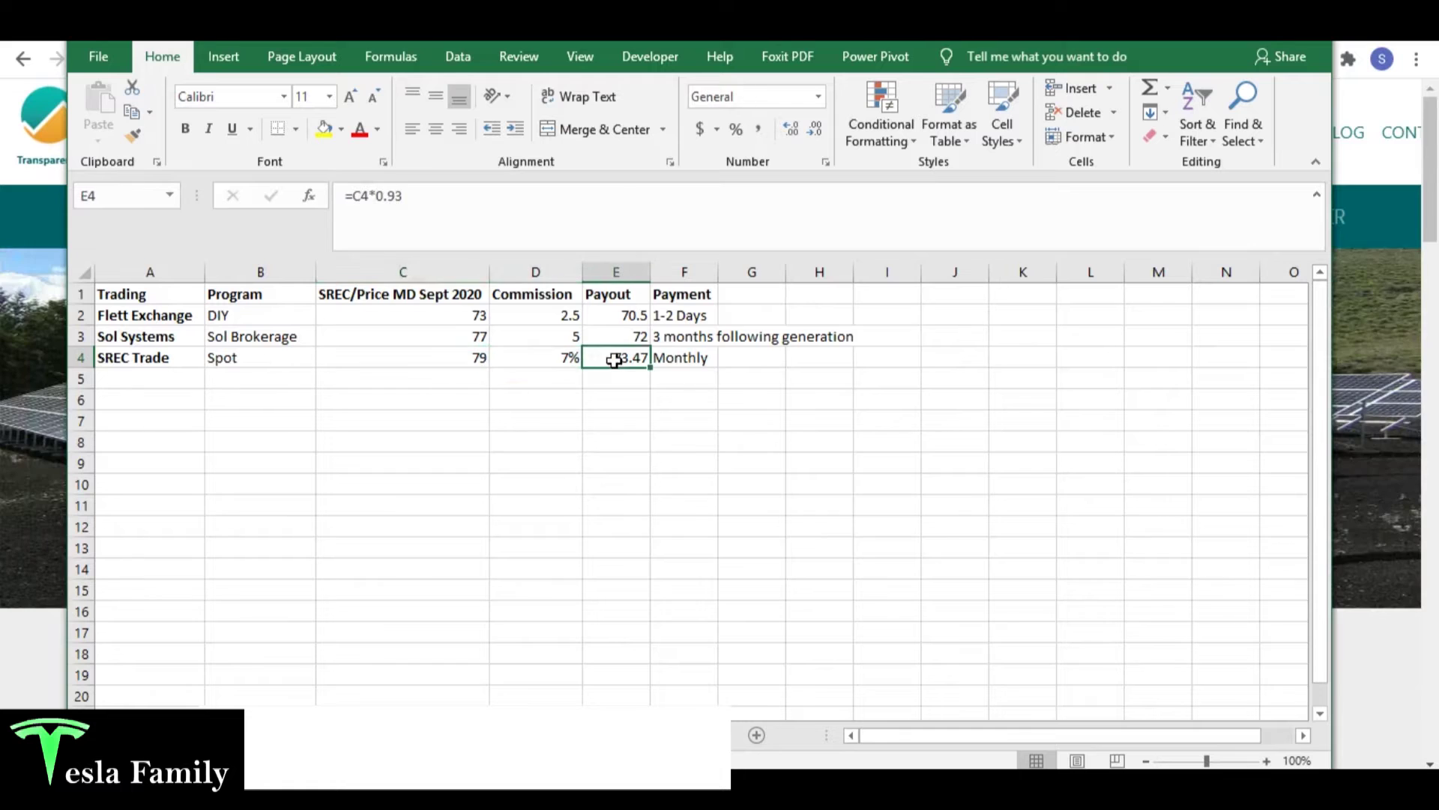
click(612, 315)
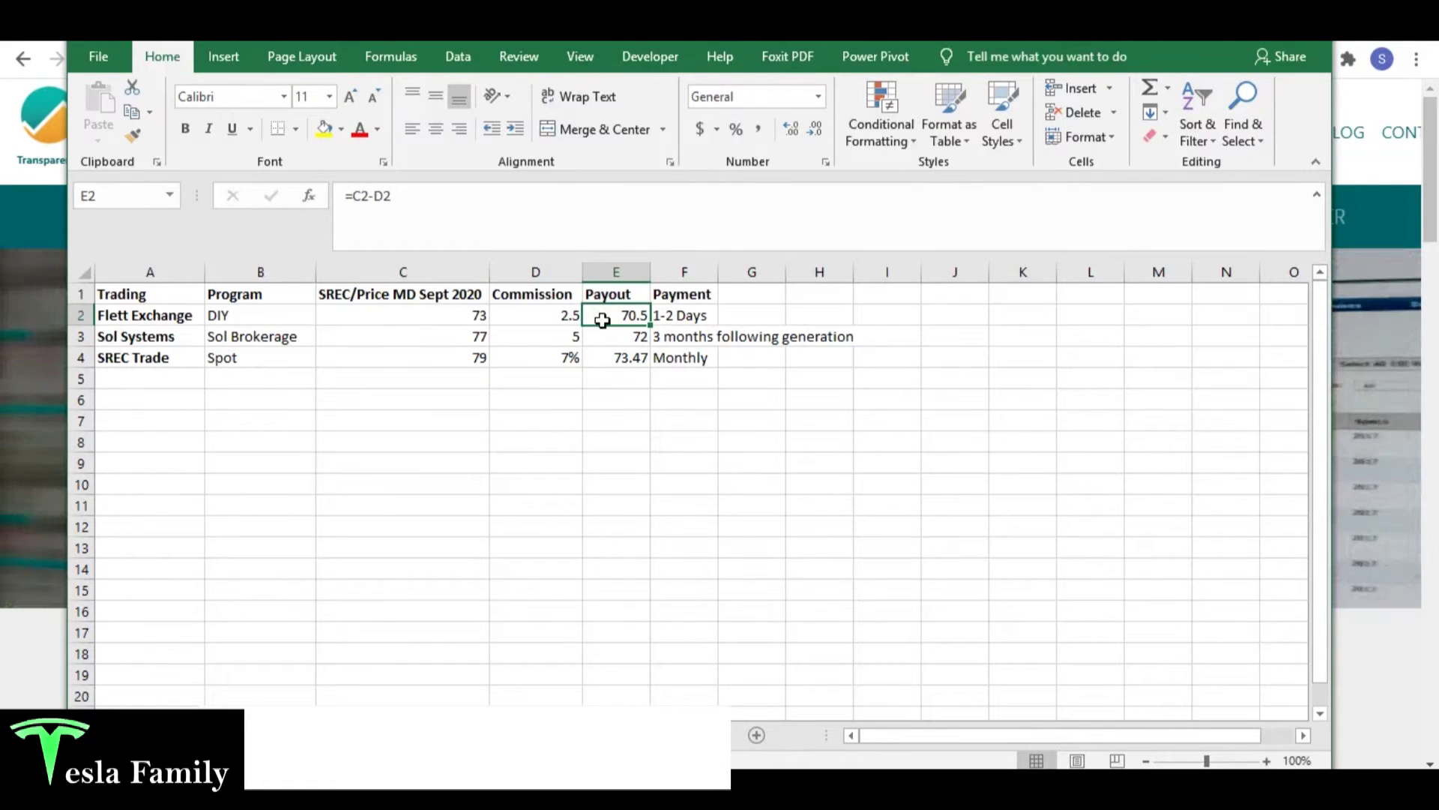
- Compare the payment timing of the three companies, and recheck Flett Exchange's payment time and payout
click(698, 316)
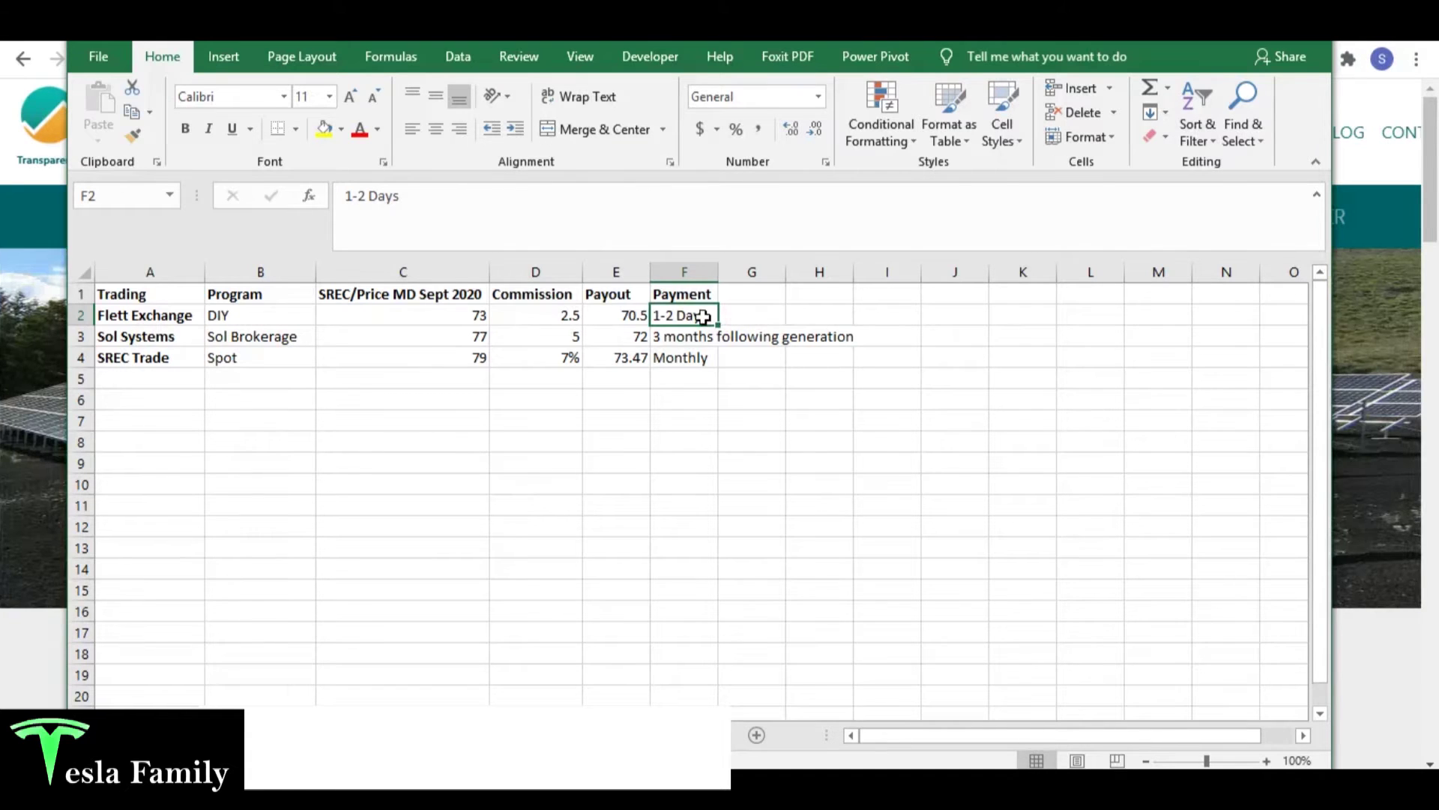
click(700, 338)
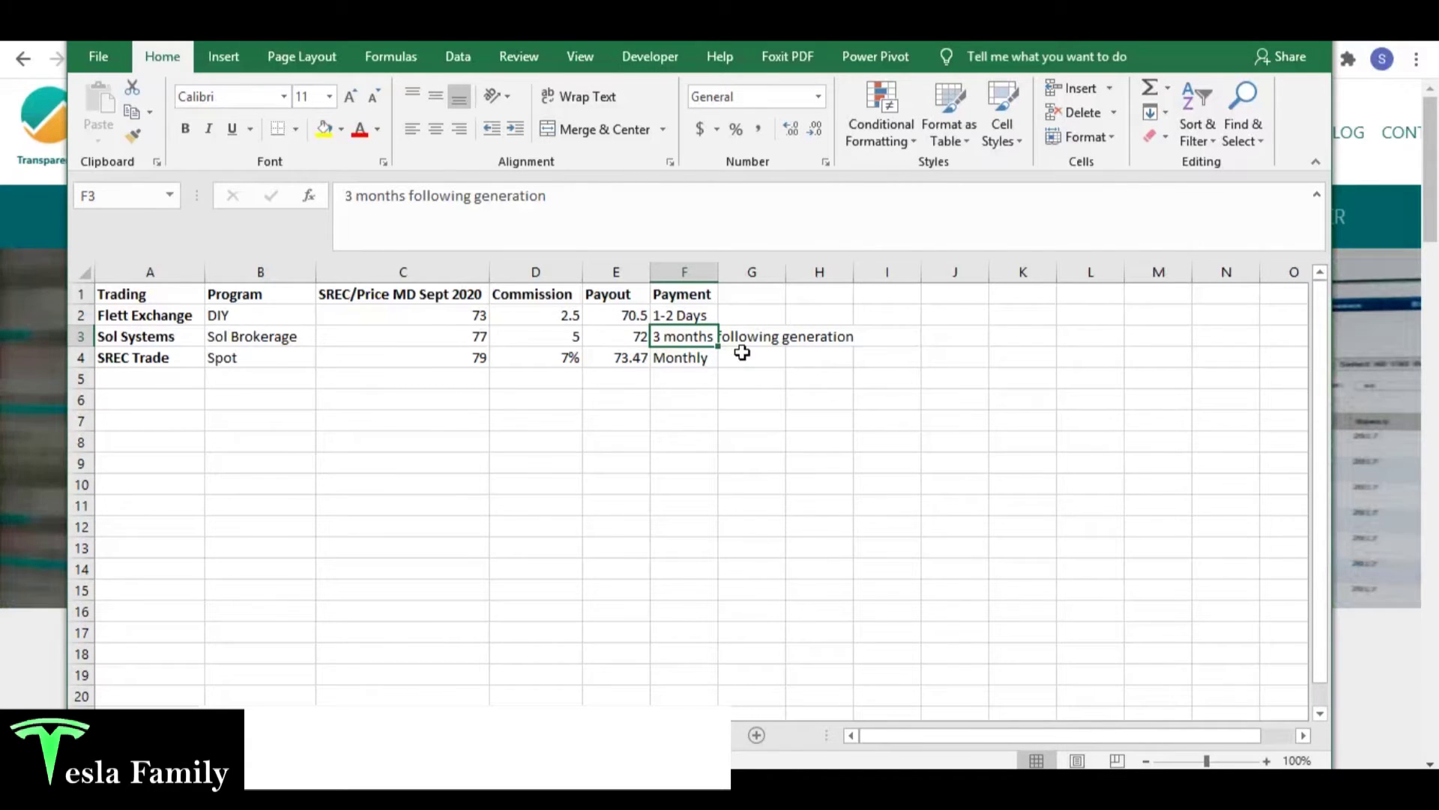
click(695, 362)
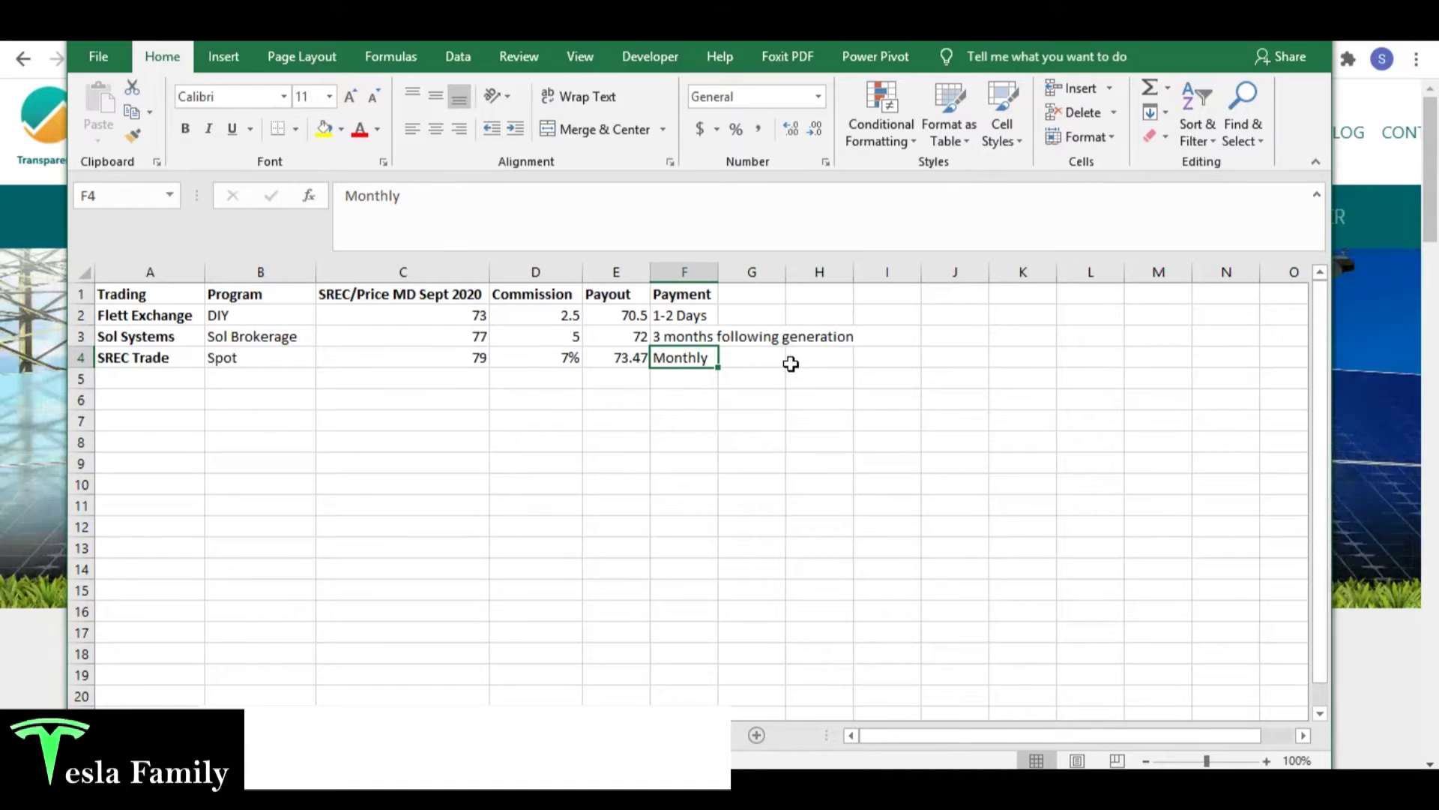
click(694, 315)
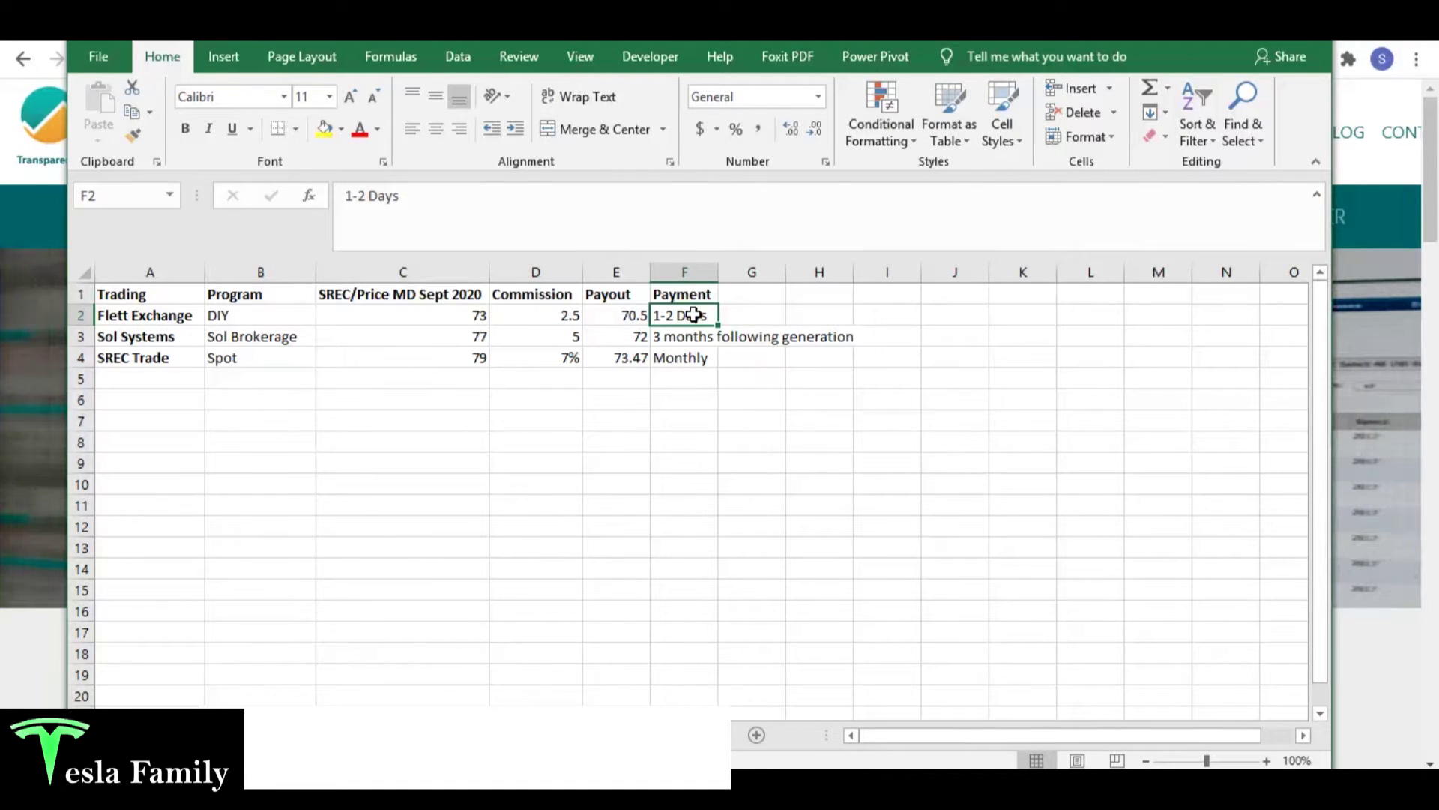
click(612, 314)
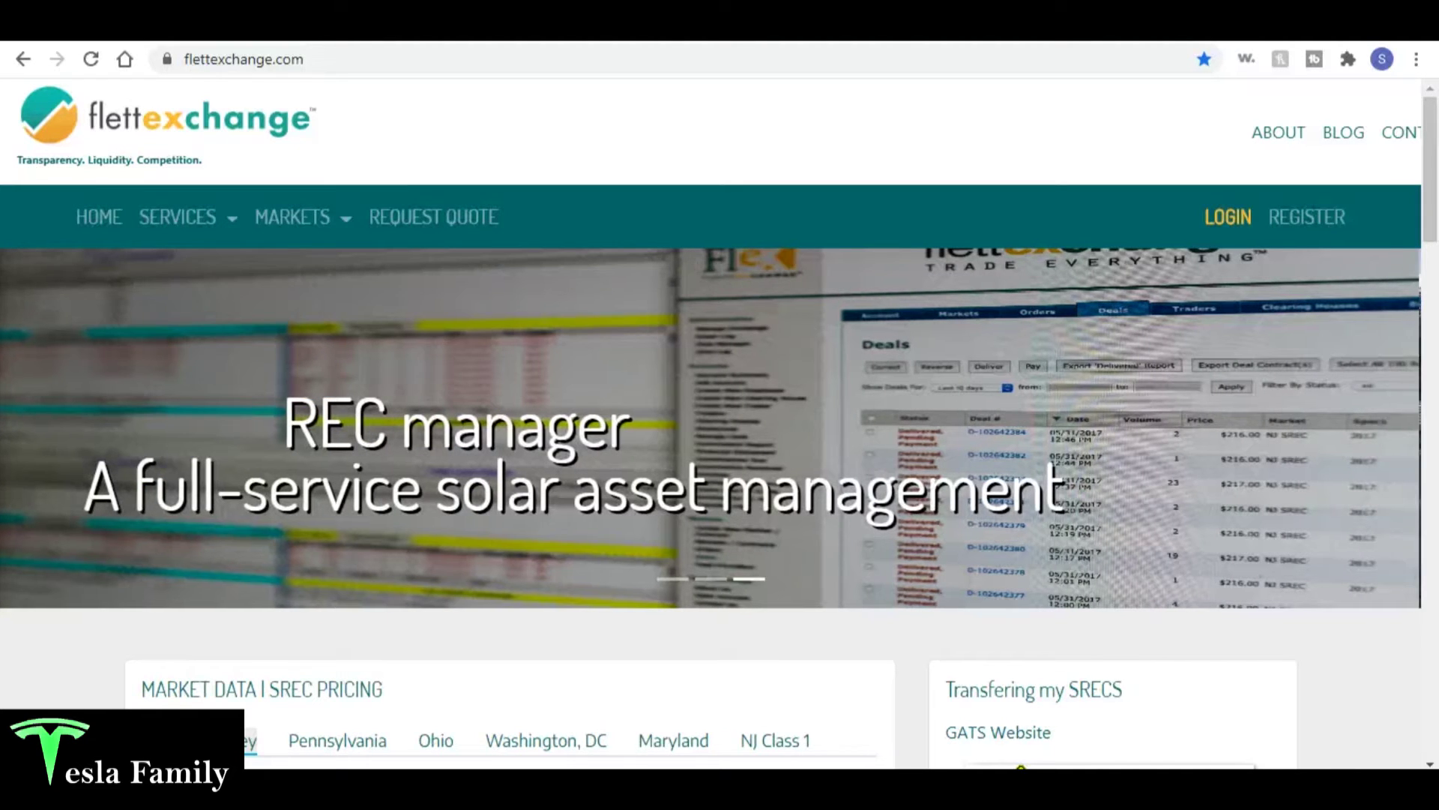
- On the Flett Exchange website, look up the 2020 sell-now SREC prices for New Jersey and Pennsylvania and highlight each
scroll(33, 488, down, 4)
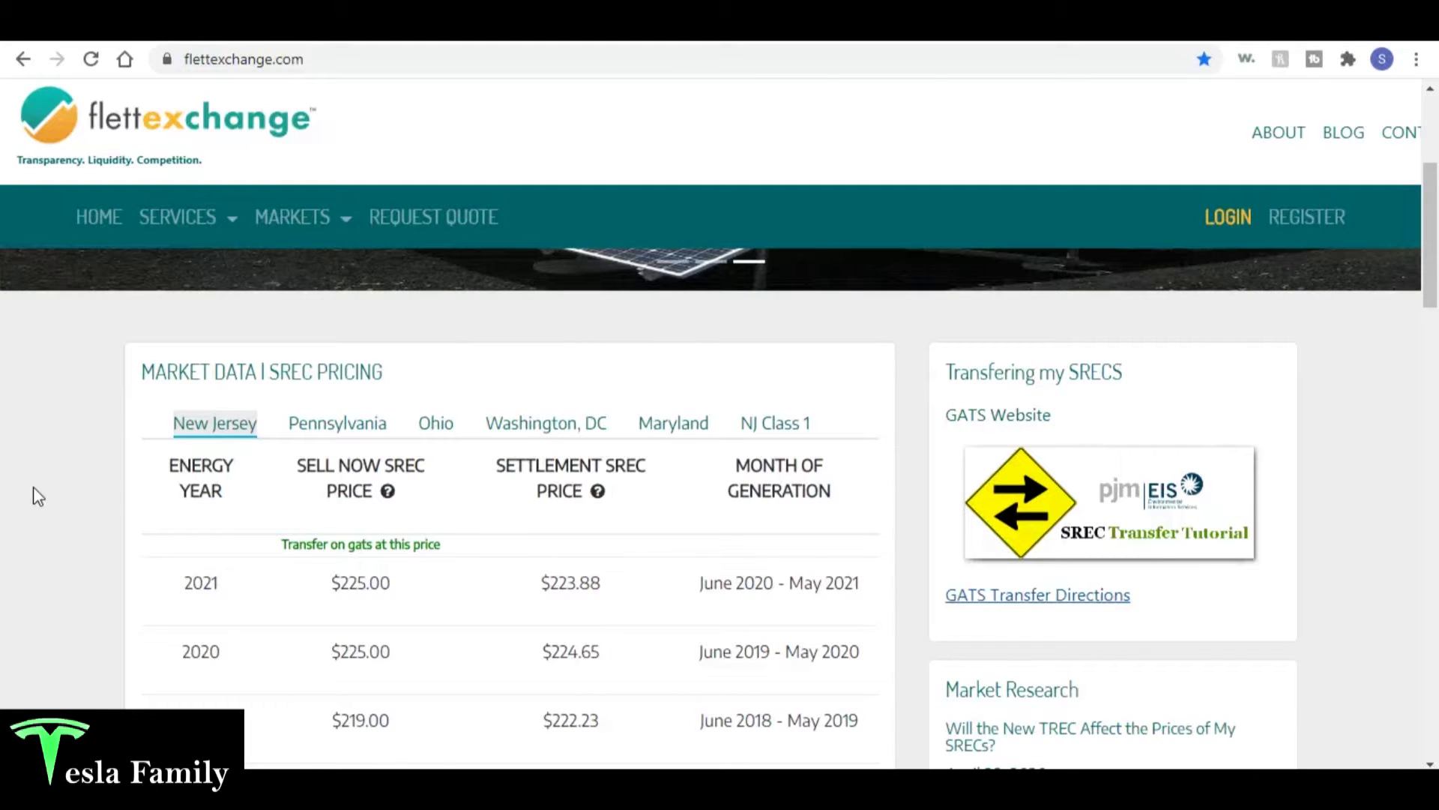
scroll(33, 496, down, 1)
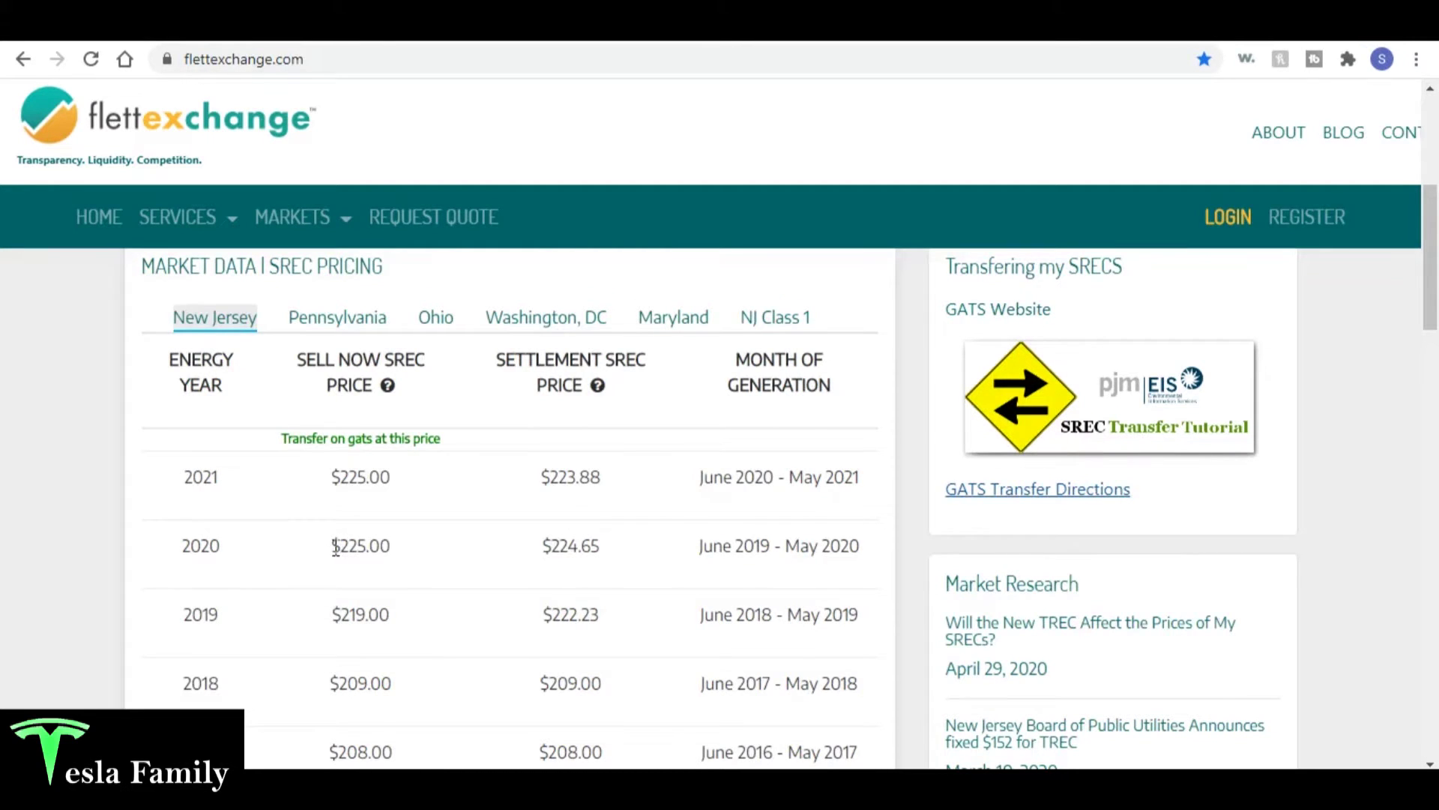
drag(335, 547, 412, 547)
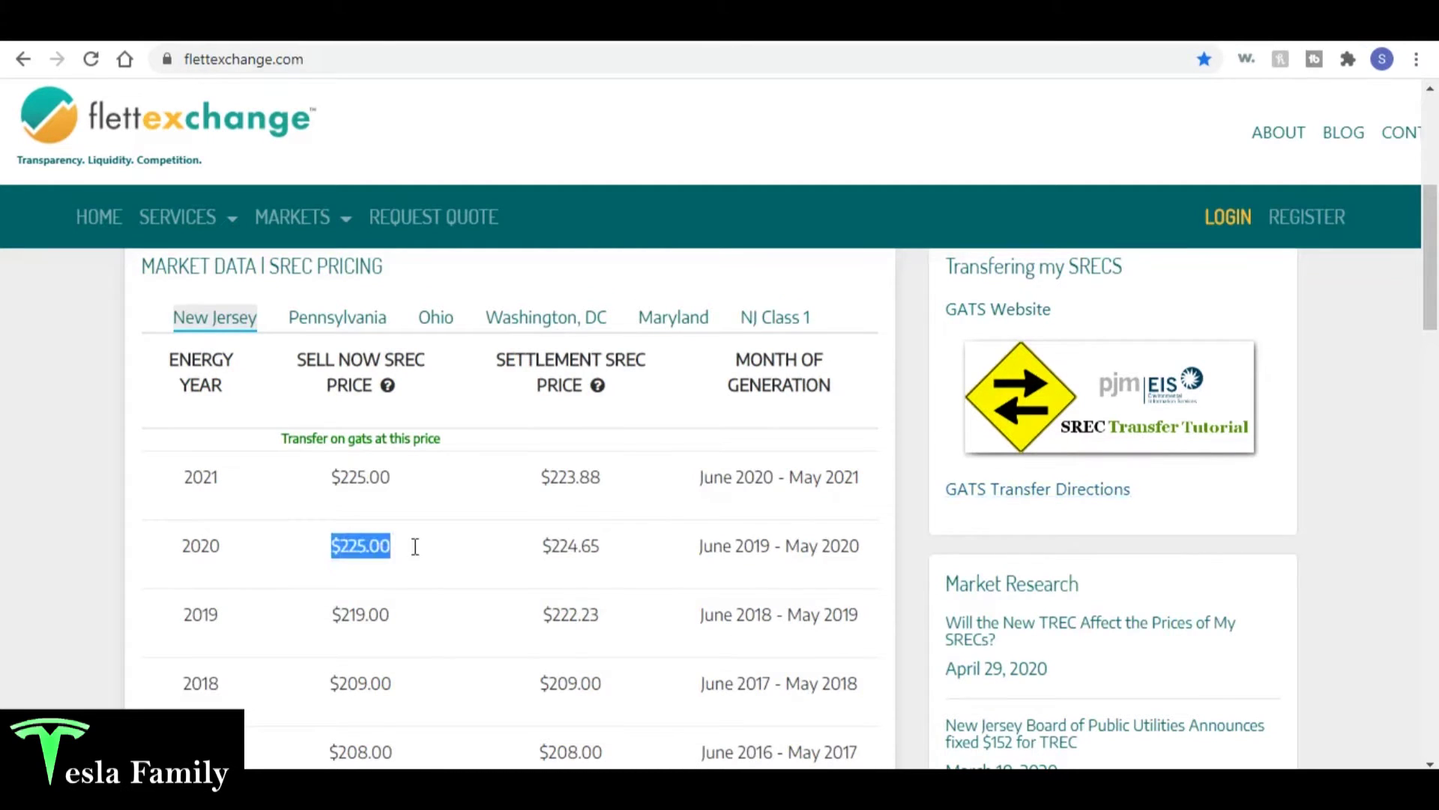
click(356, 320)
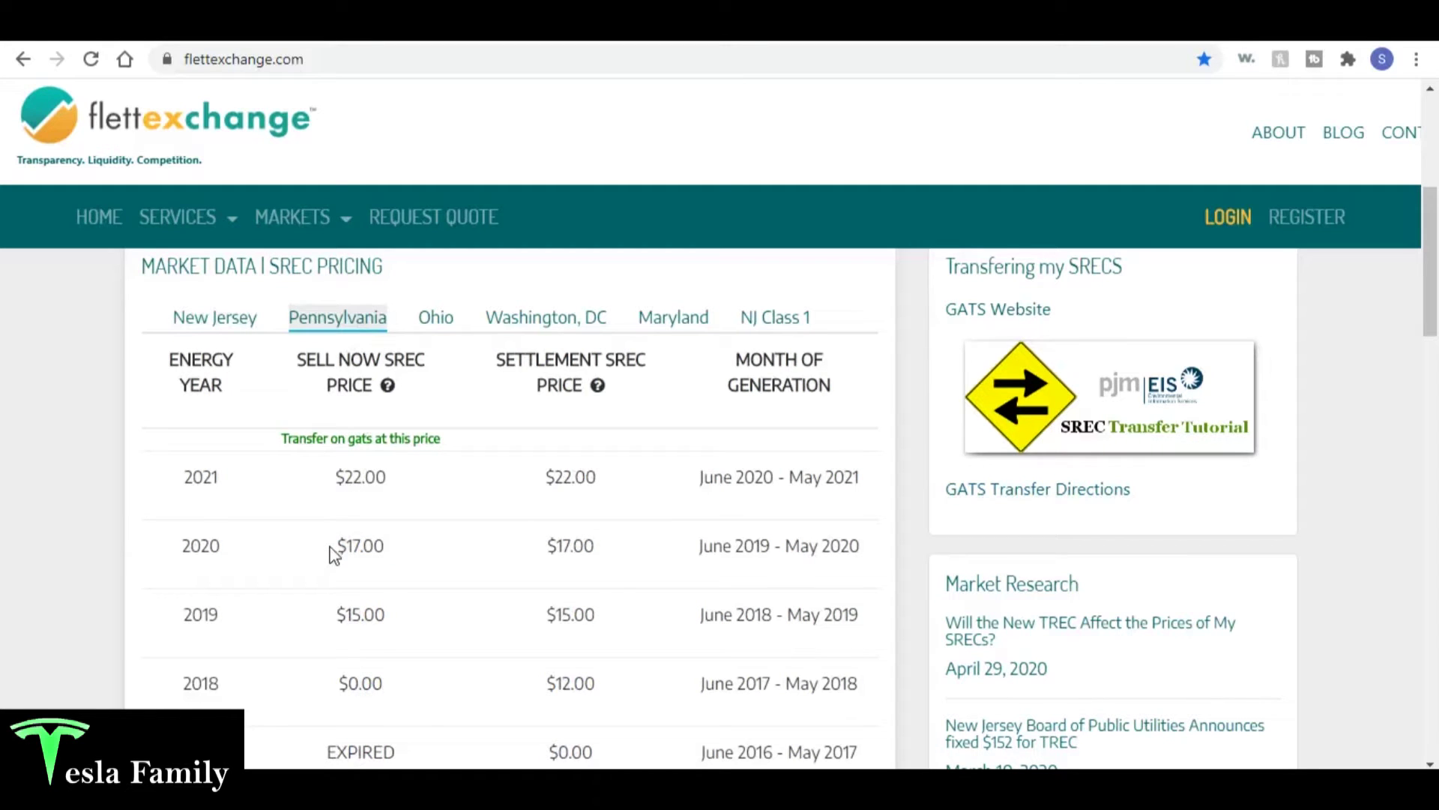
drag(337, 546, 390, 554)
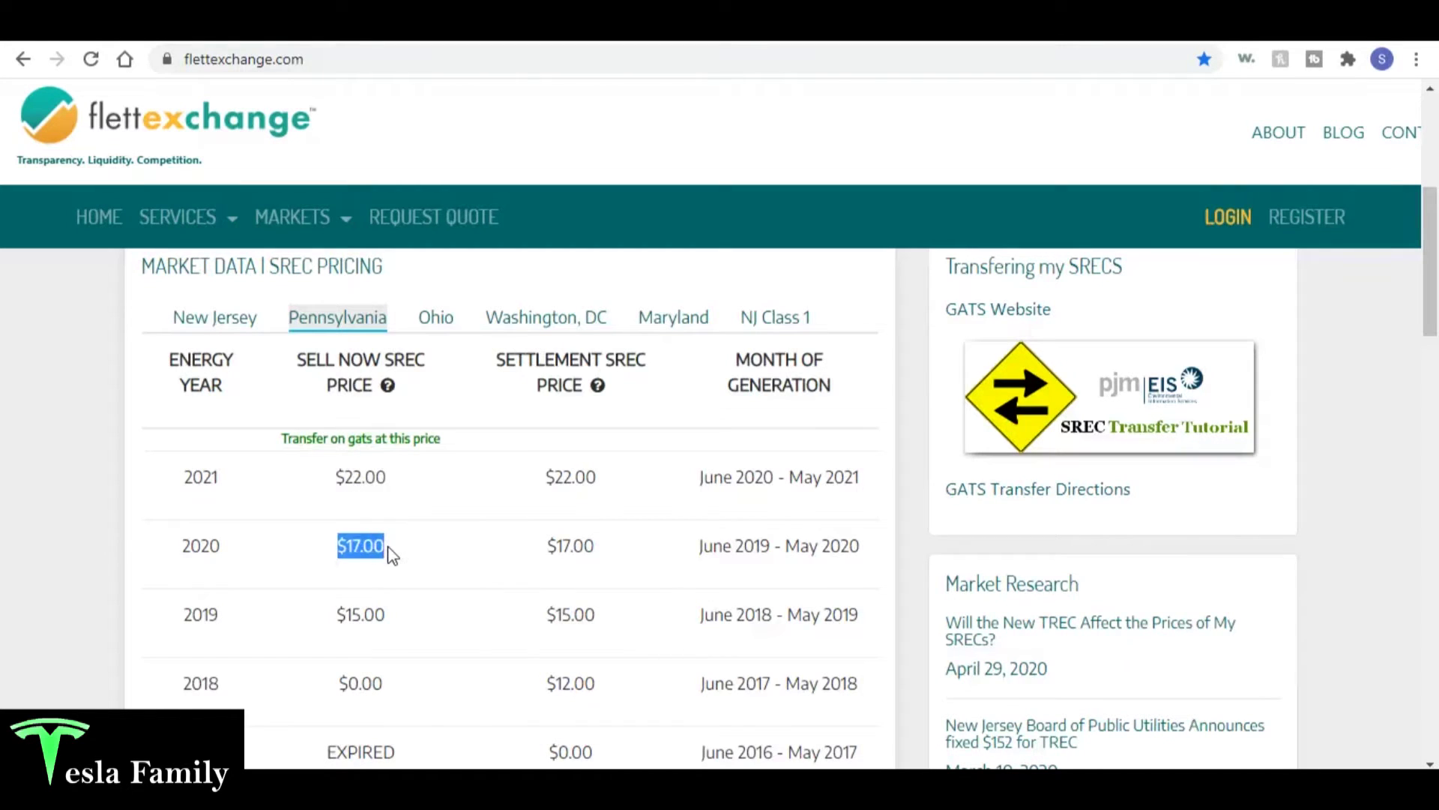
- Look up the sell-now SREC prices for Ohio, Washington, DC and Maryland, highlighting the 2020 prices for Washington, DC and Maryland
click(440, 328)
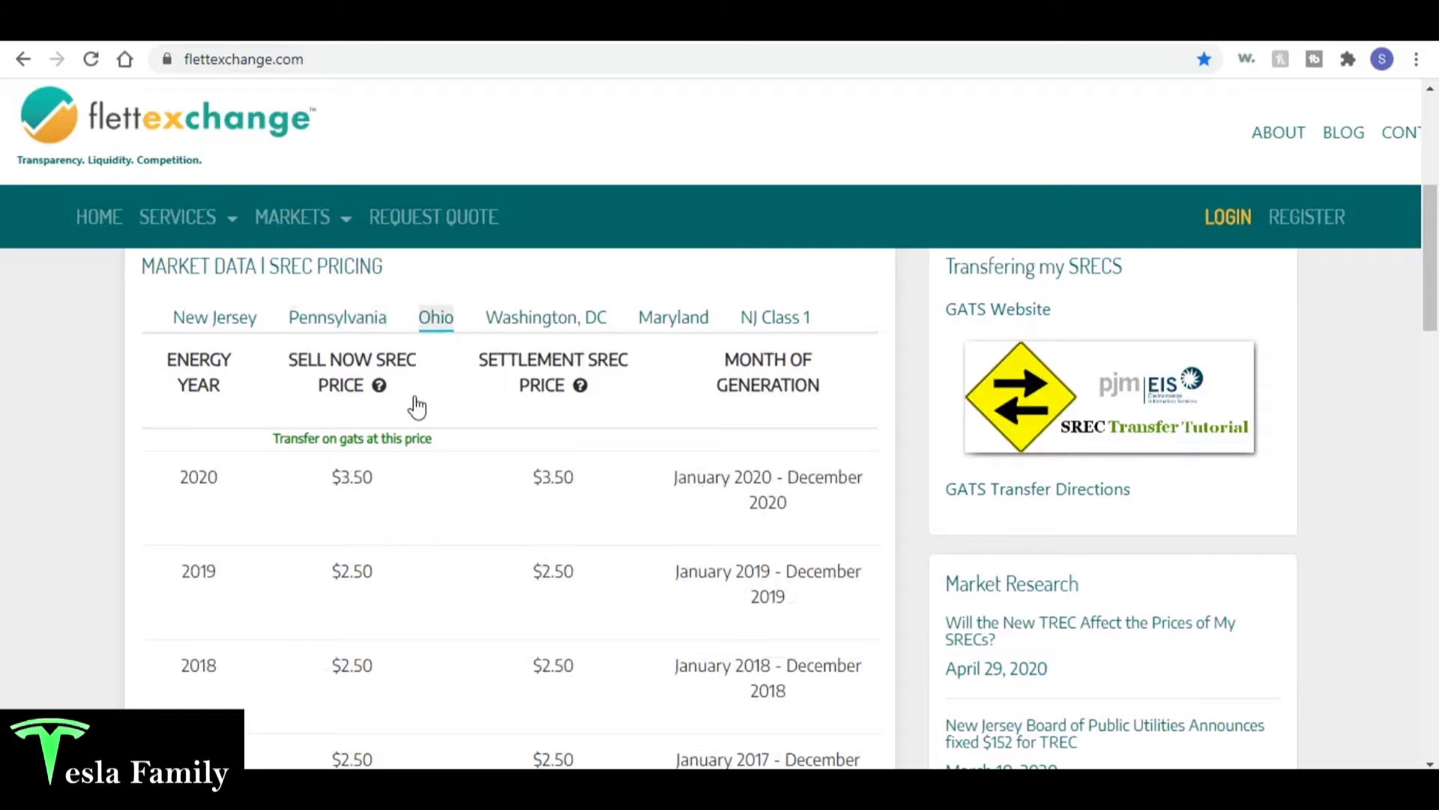
drag(335, 570, 383, 578)
click(558, 325)
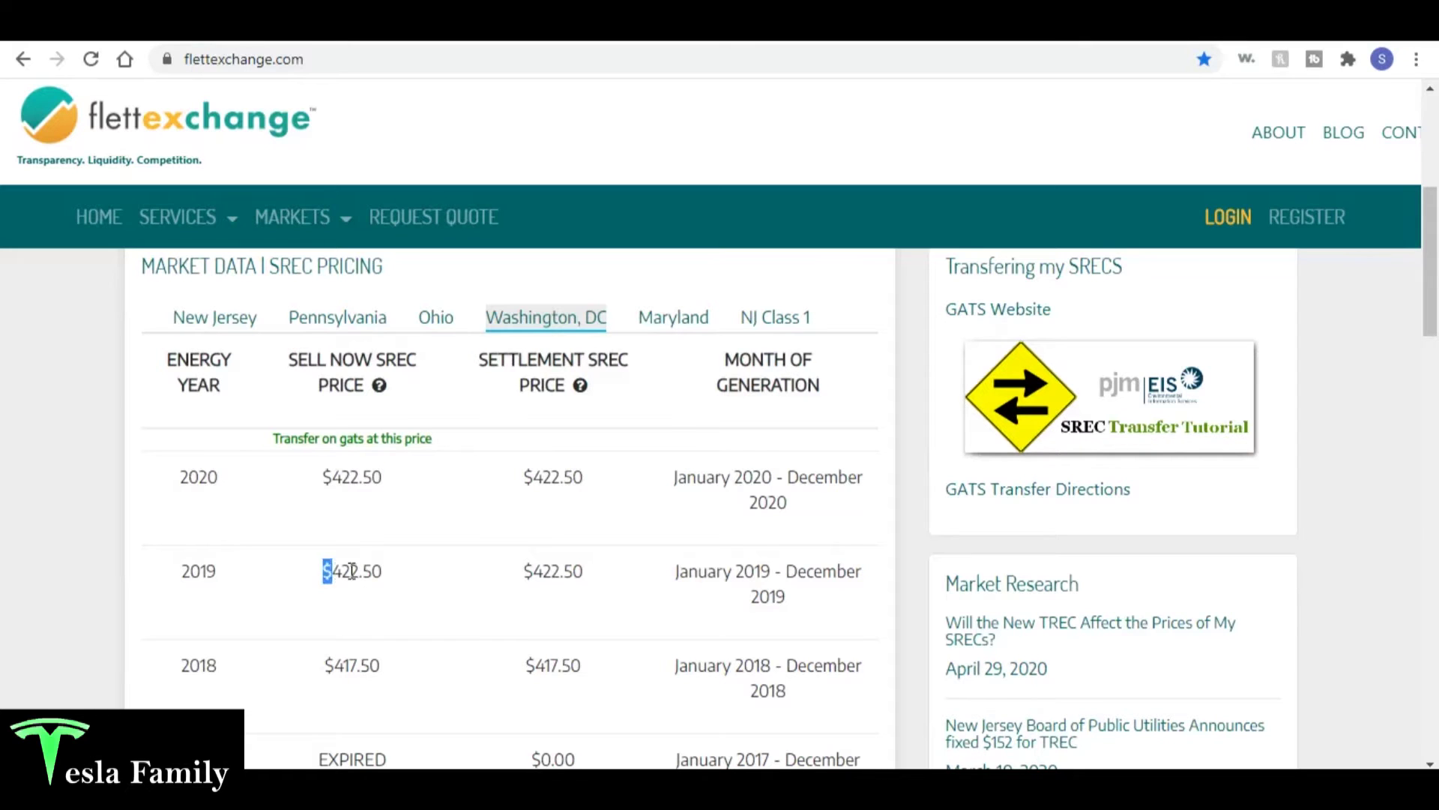
triple_click(352, 477)
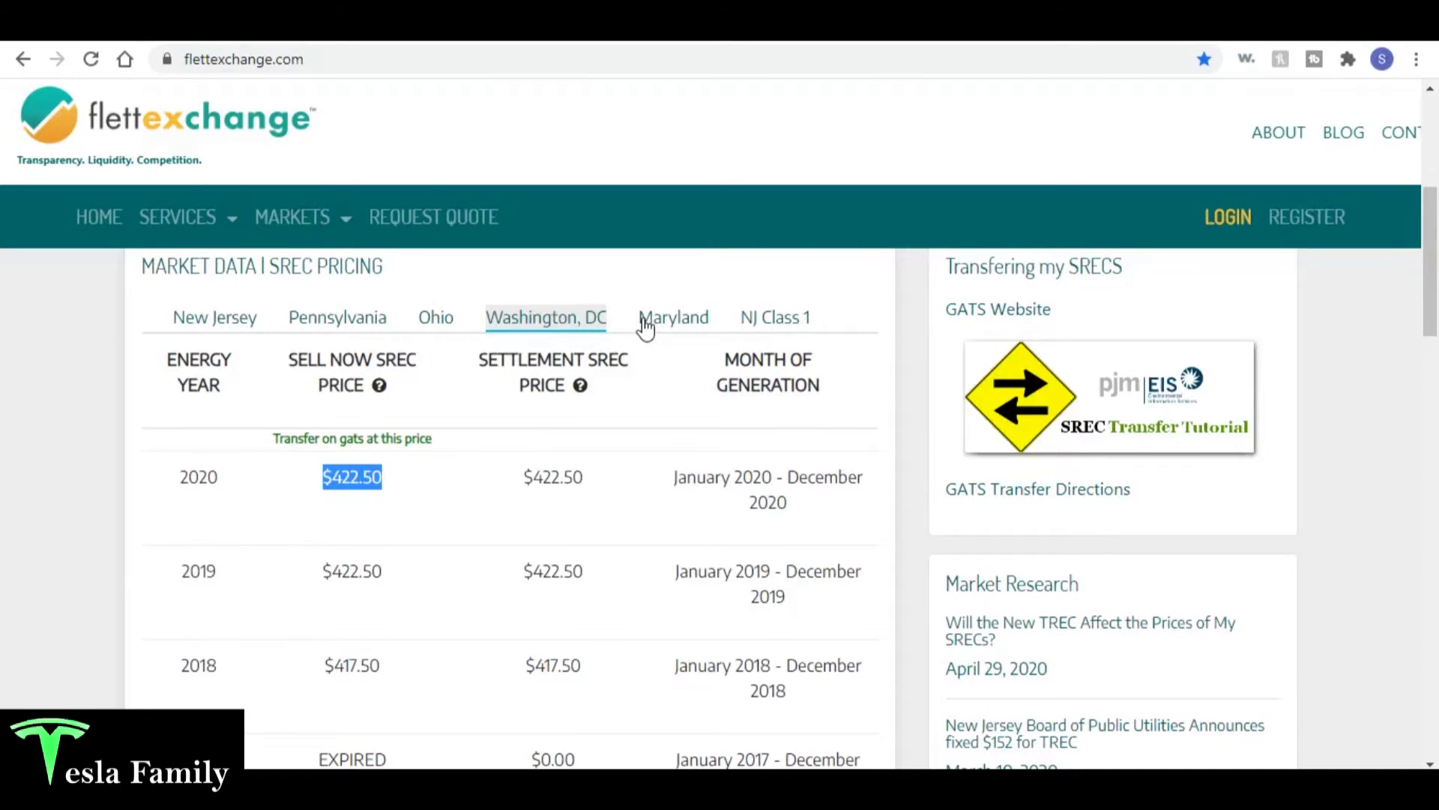
click(684, 321)
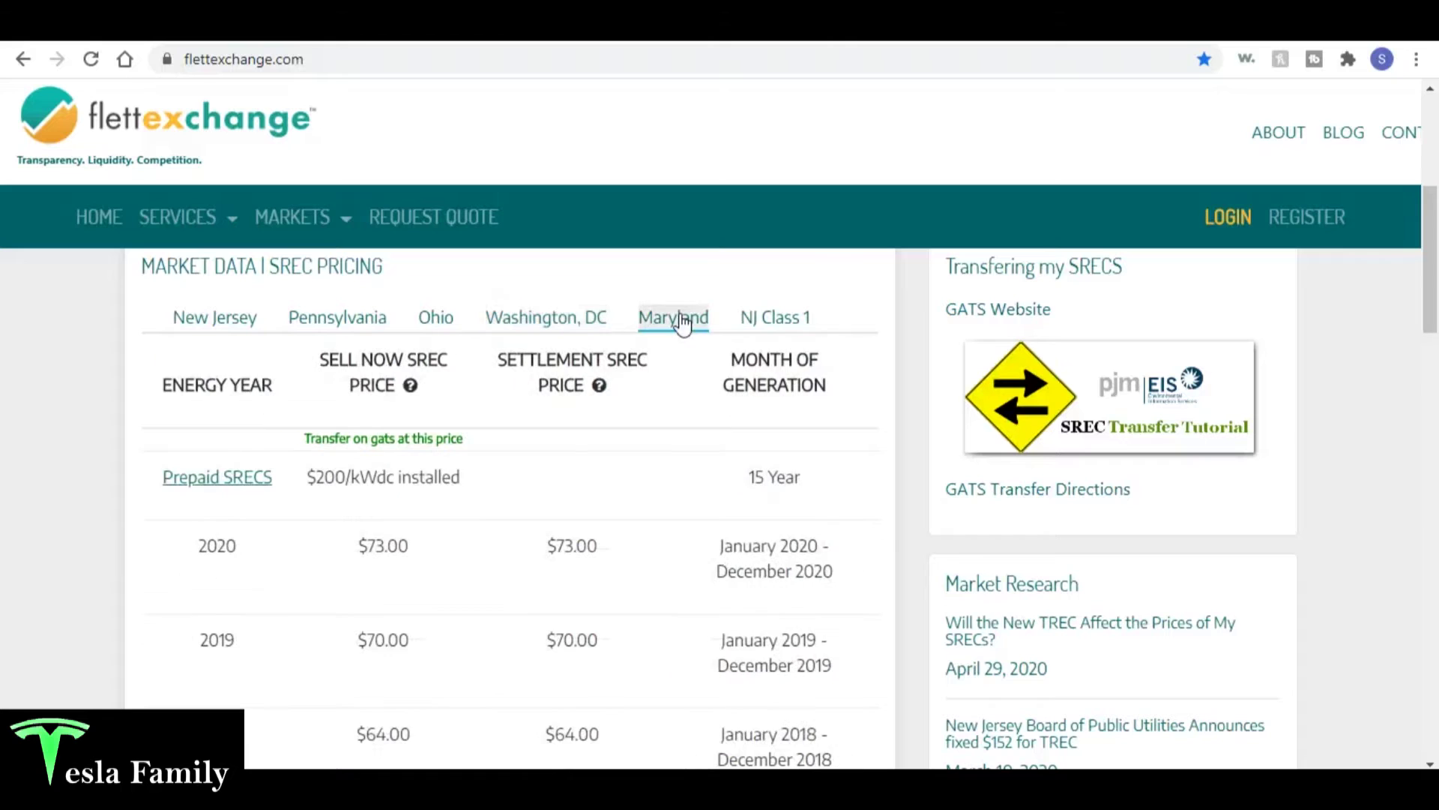
drag(358, 547, 410, 546)
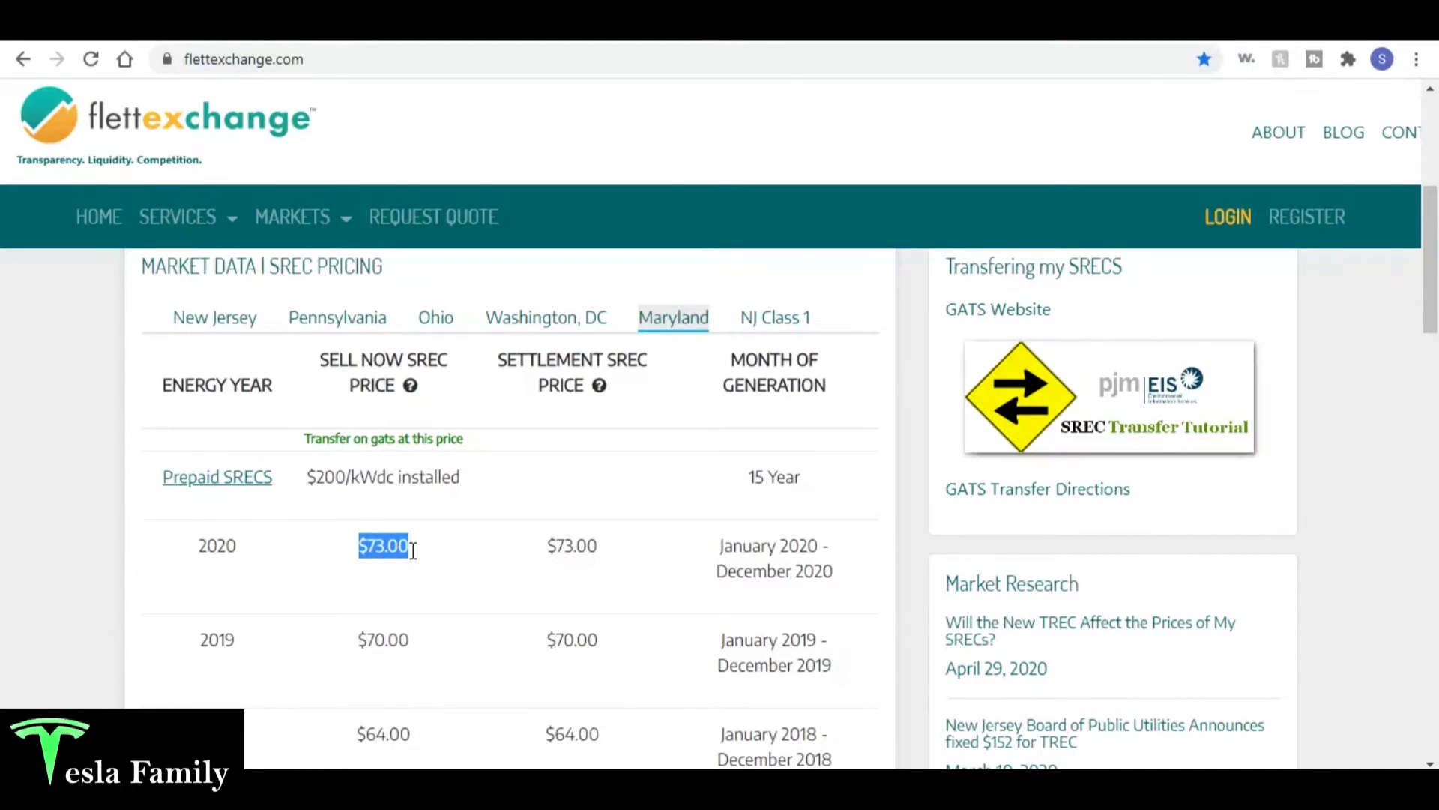
- Review Maryland's prepaid SREC offer using the Calculator entries 200 * 7.56 and 1512 / 73, comparing it with the 2020 sell-now price
click(155, 482)
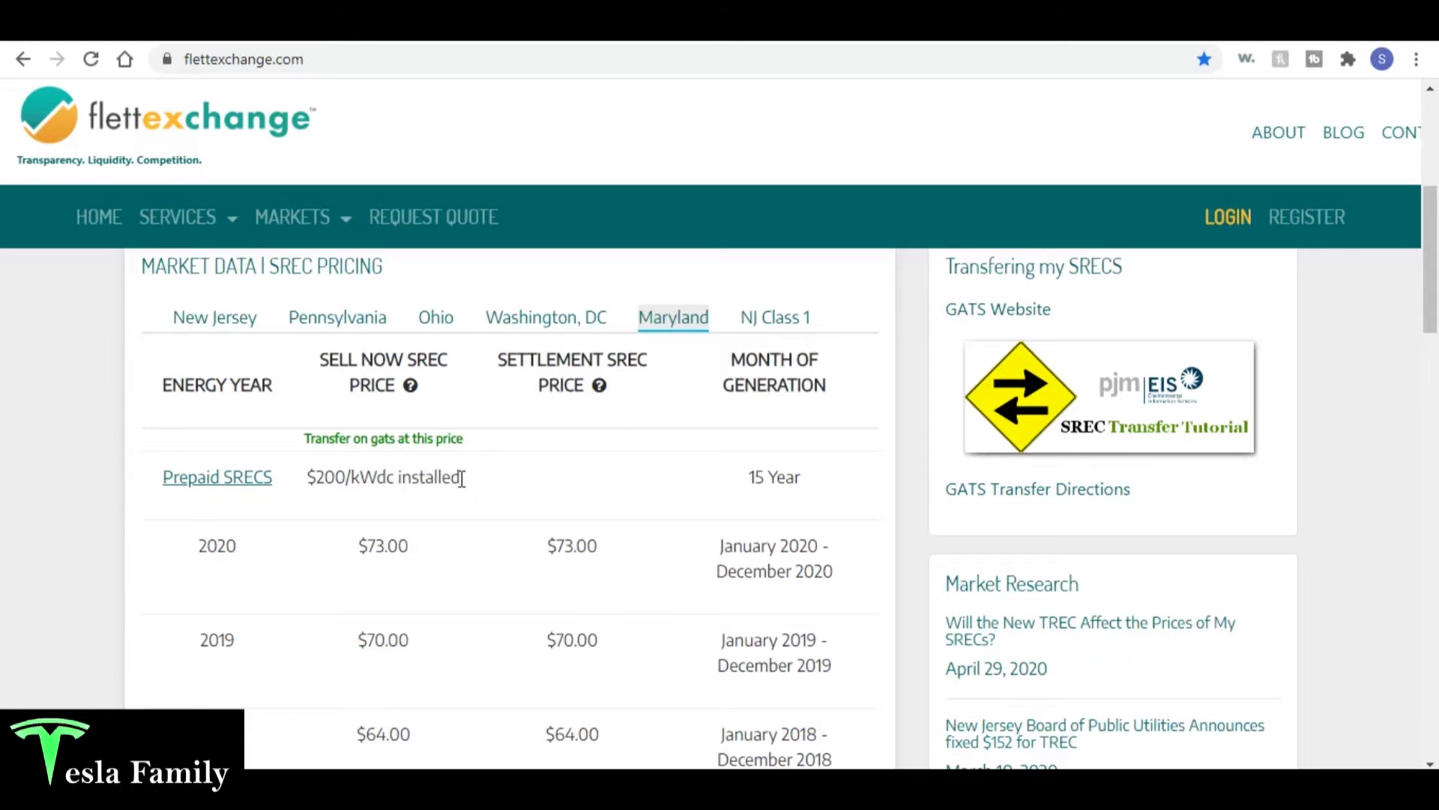
key(alt+Tab)
click(963, 226)
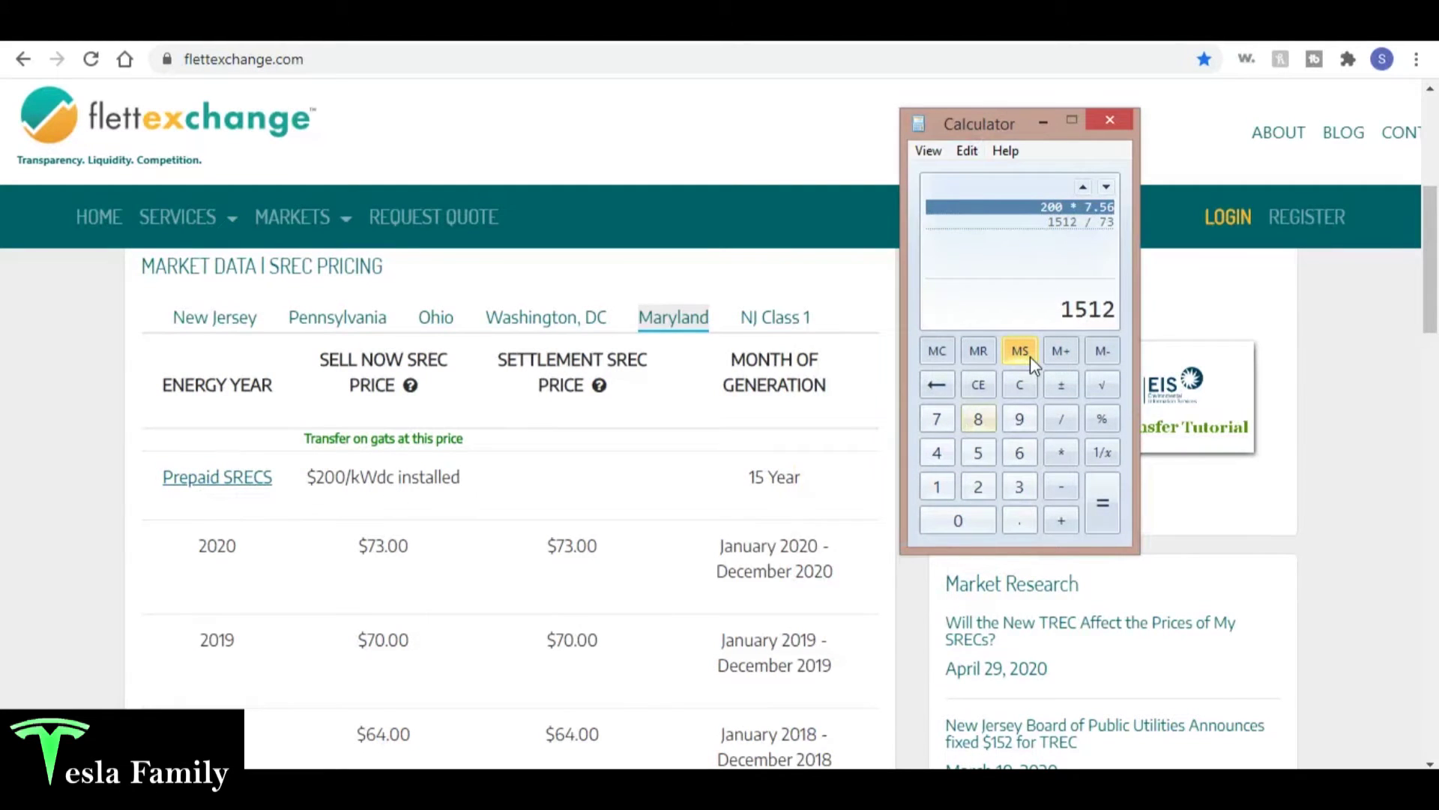
click(1089, 223)
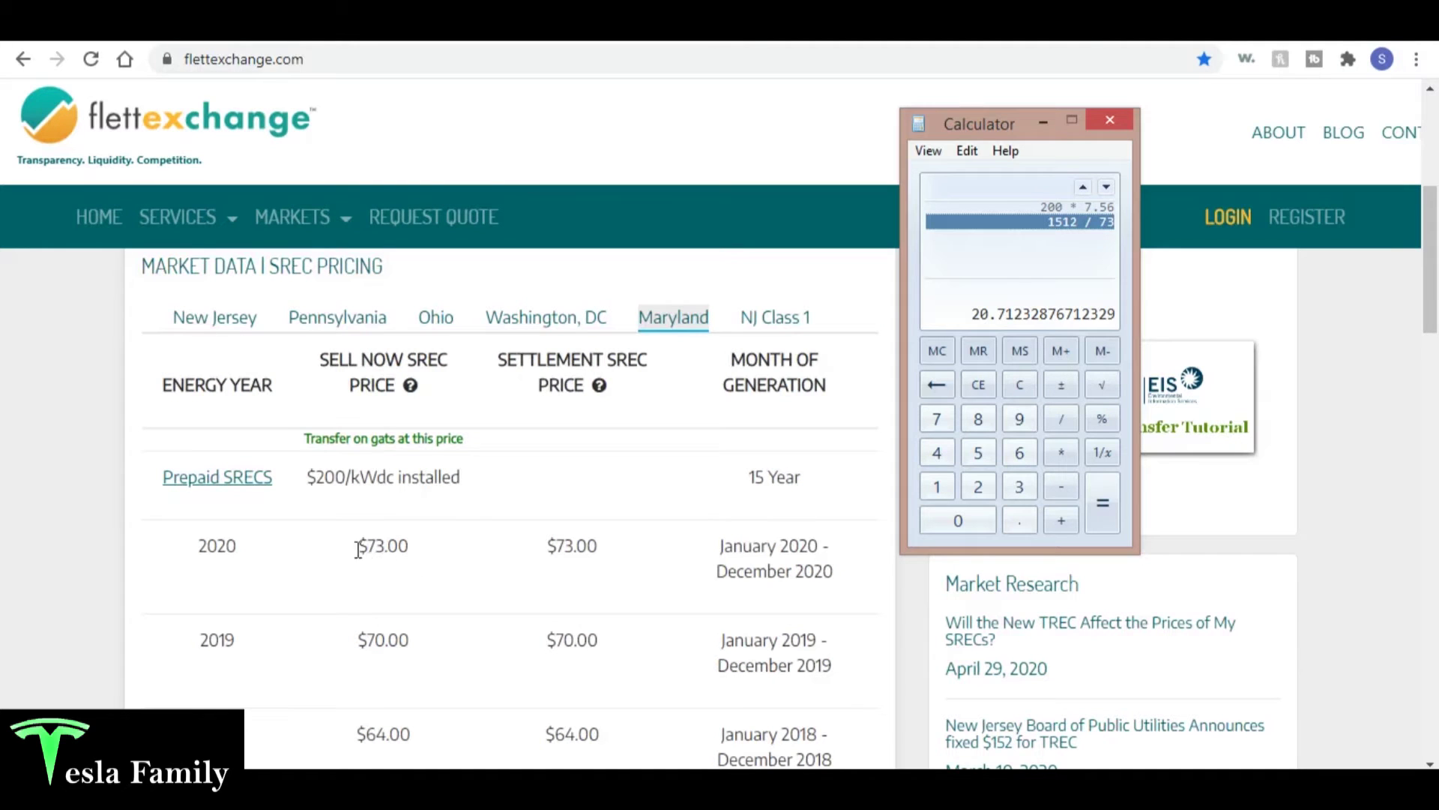
double_click(407, 546)
click(426, 558)
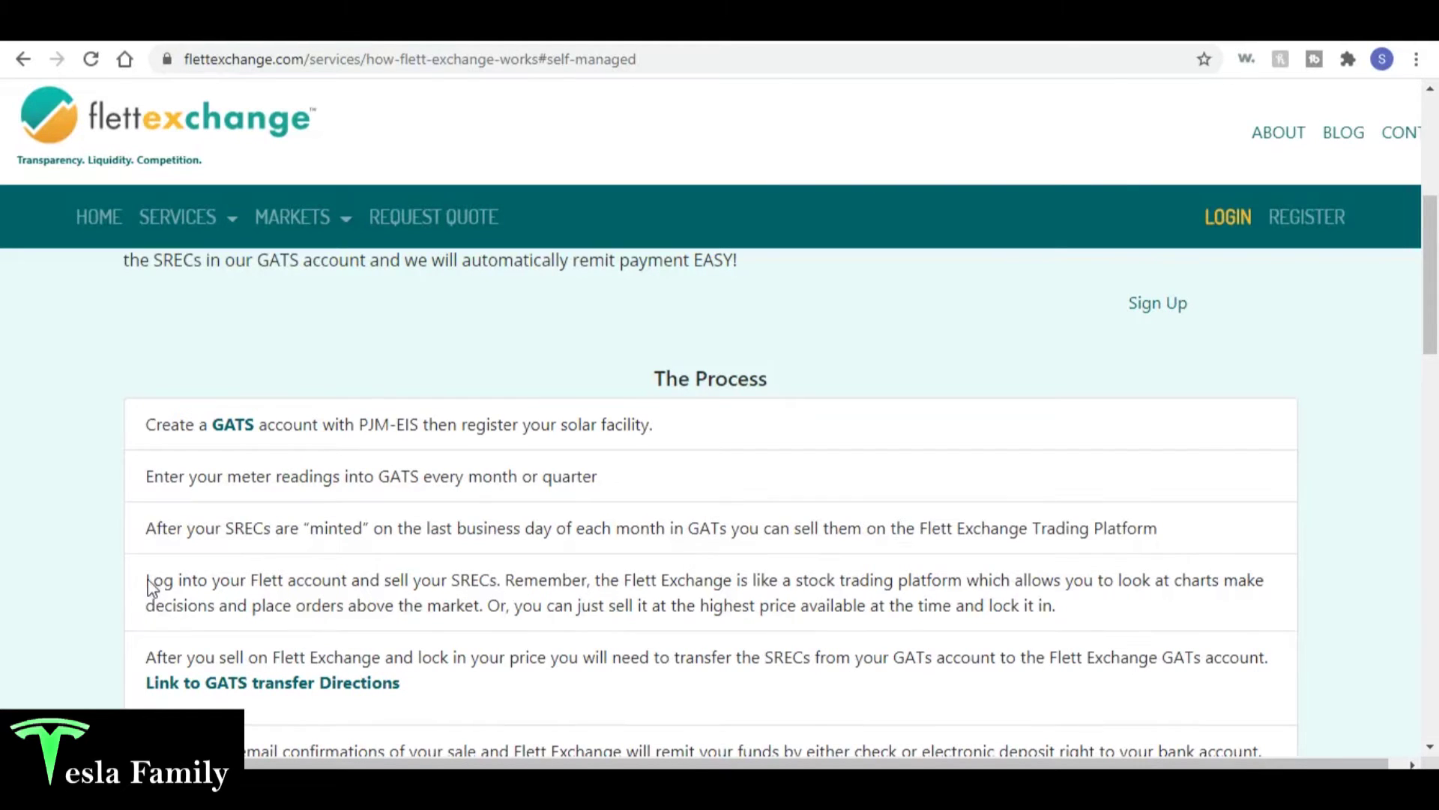
- Read Flett Exchange's self-managed selling process, highlighting the passages on selling SRECs, transferring them through GATS and receiving payment
drag(147, 581, 1056, 606)
click(512, 587)
click(1035, 611)
scroll(728, 604, down, 1)
drag(146, 551, 1268, 551)
drag(147, 645, 1281, 666)
scroll(1281, 665, down, 4)
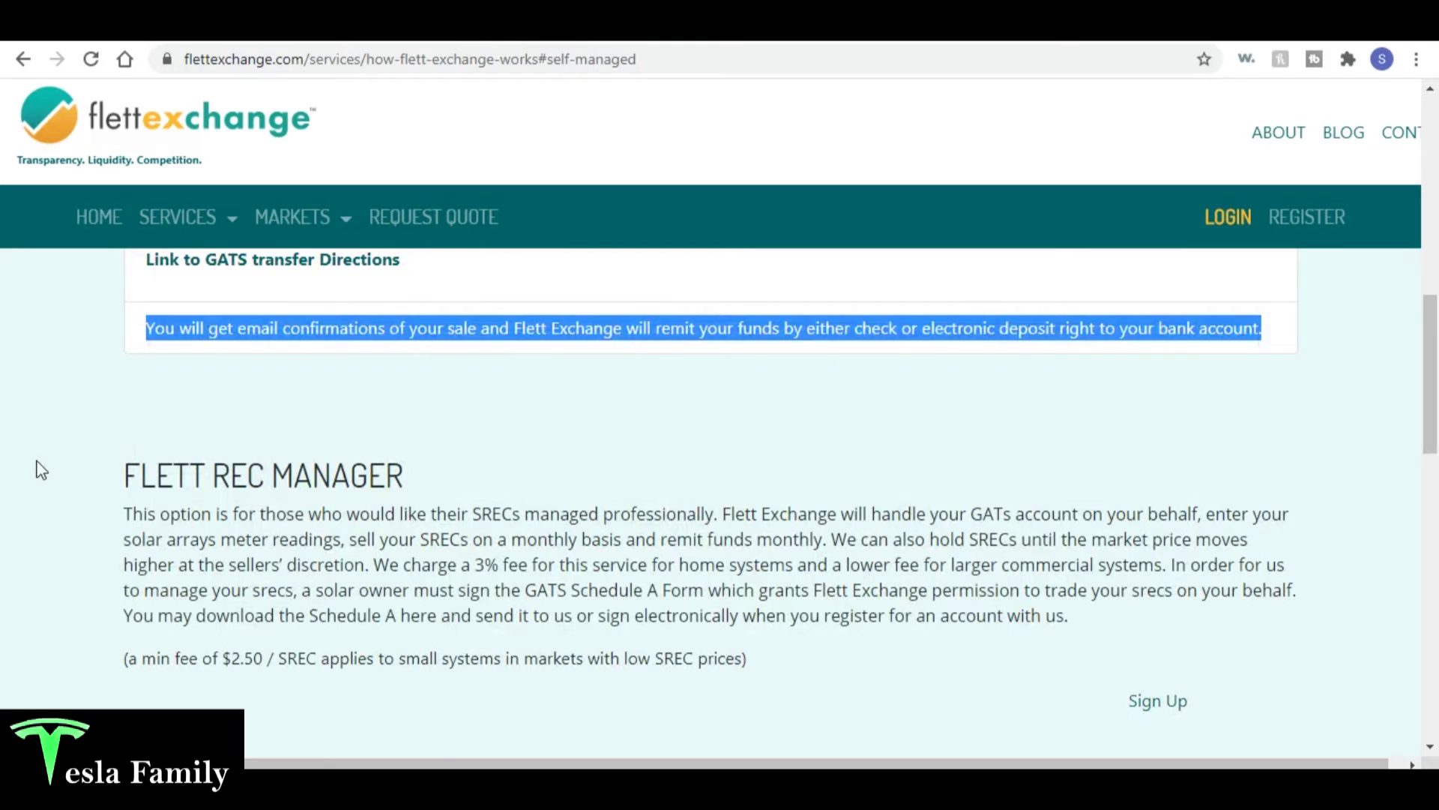
click(38, 465)
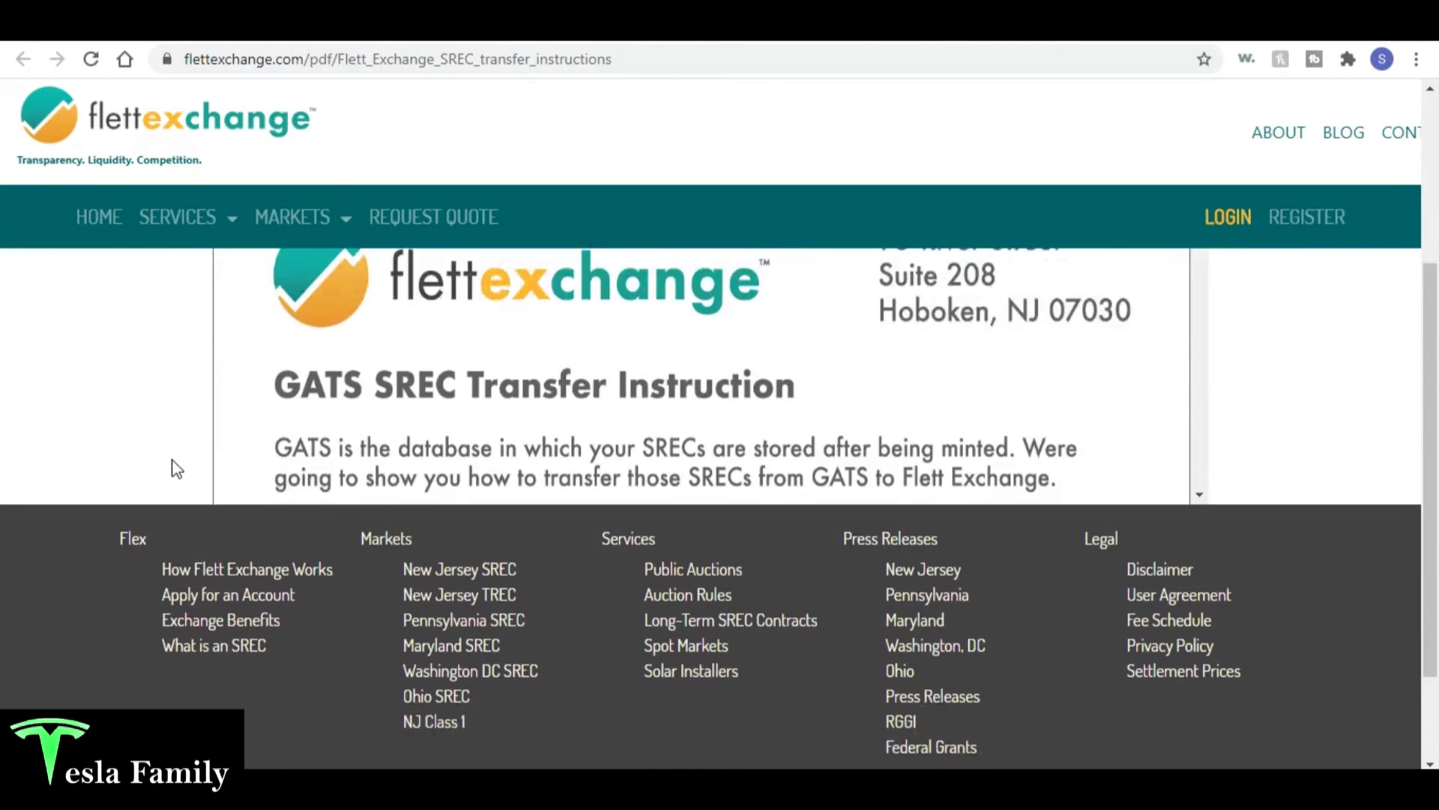
- Read steps 1 and 2 of the GATS SREC transfer instructions, covering REC Transfer, account holder and transfer type
scroll(500, 499, down, 3)
scroll(501, 499, down, 4)
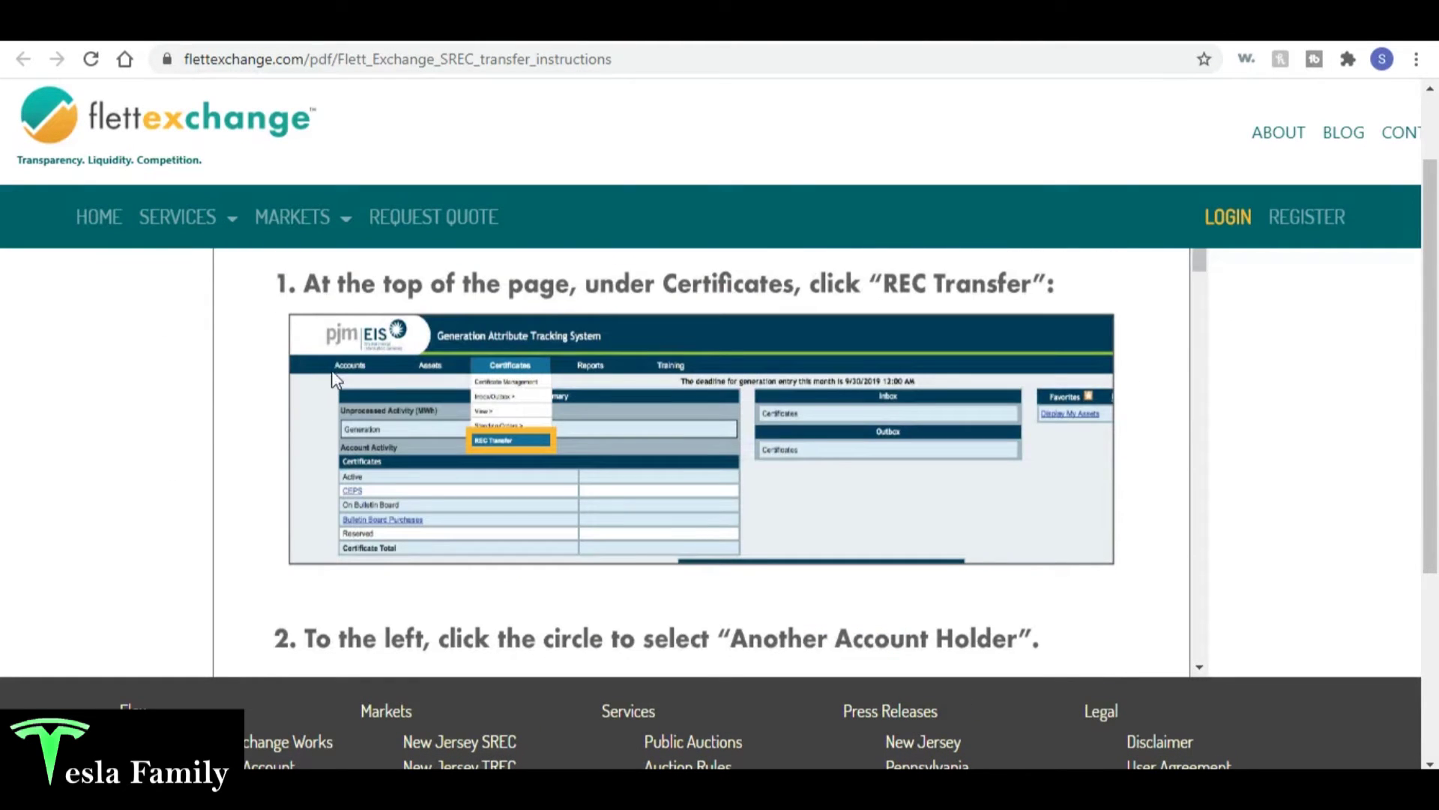
scroll(235, 380, up, 2)
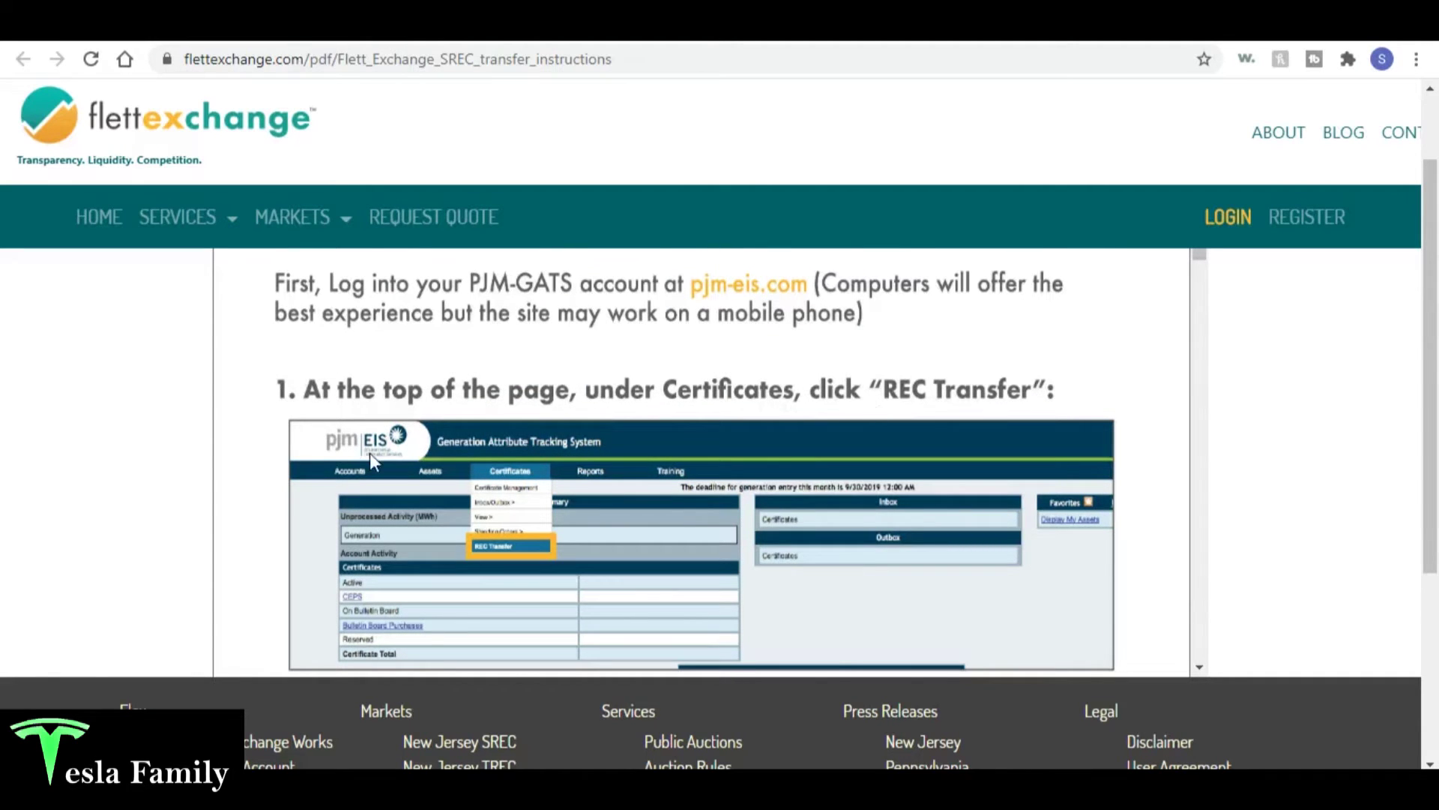
scroll(257, 454, down, 6)
scroll(263, 454, up, 2)
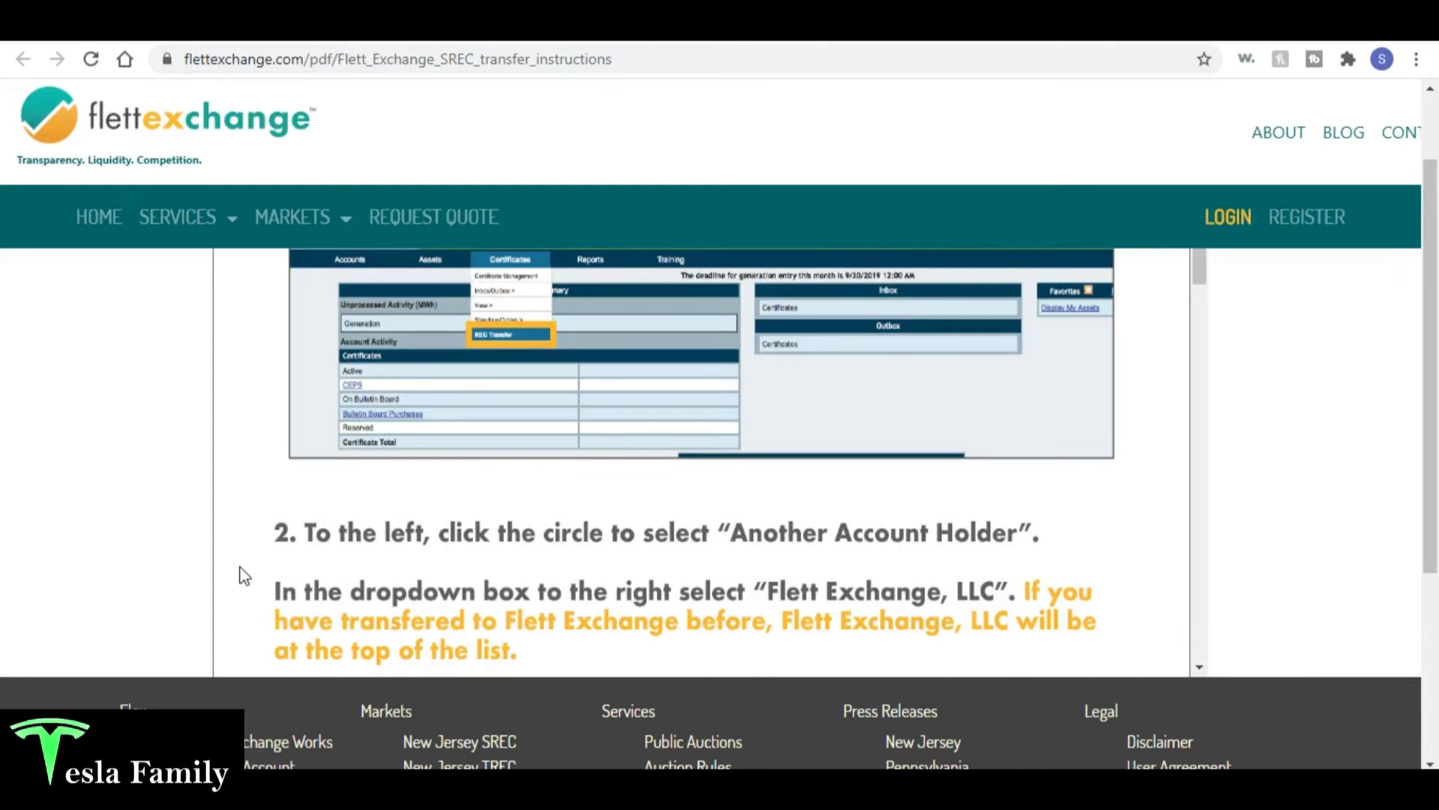
scroll(250, 572, down, 3)
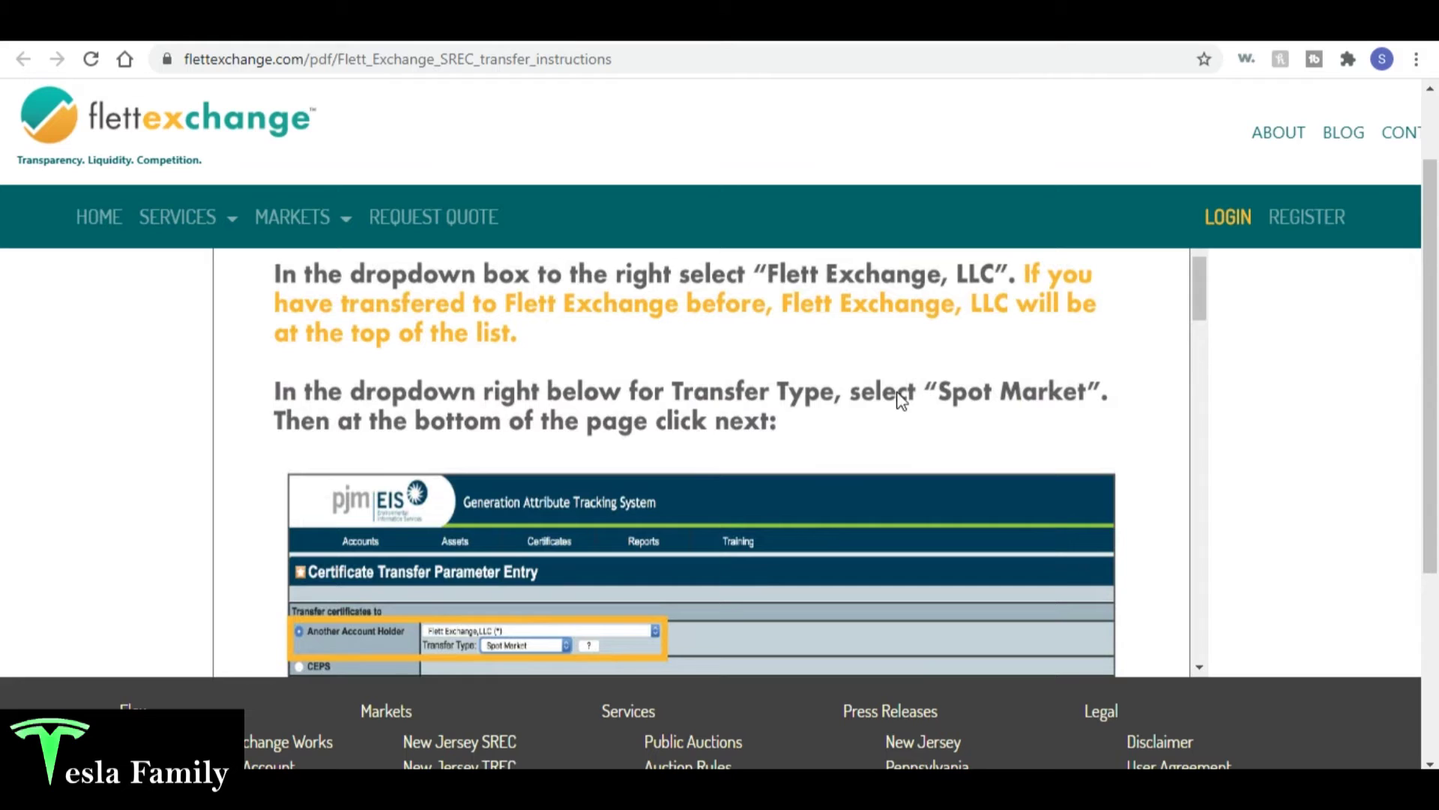
- Read steps 3 to 5 of the transfer instructions on selecting RECs, setting the price and submitting, plus the payment confirmation notes
scroll(251, 411, down, 5)
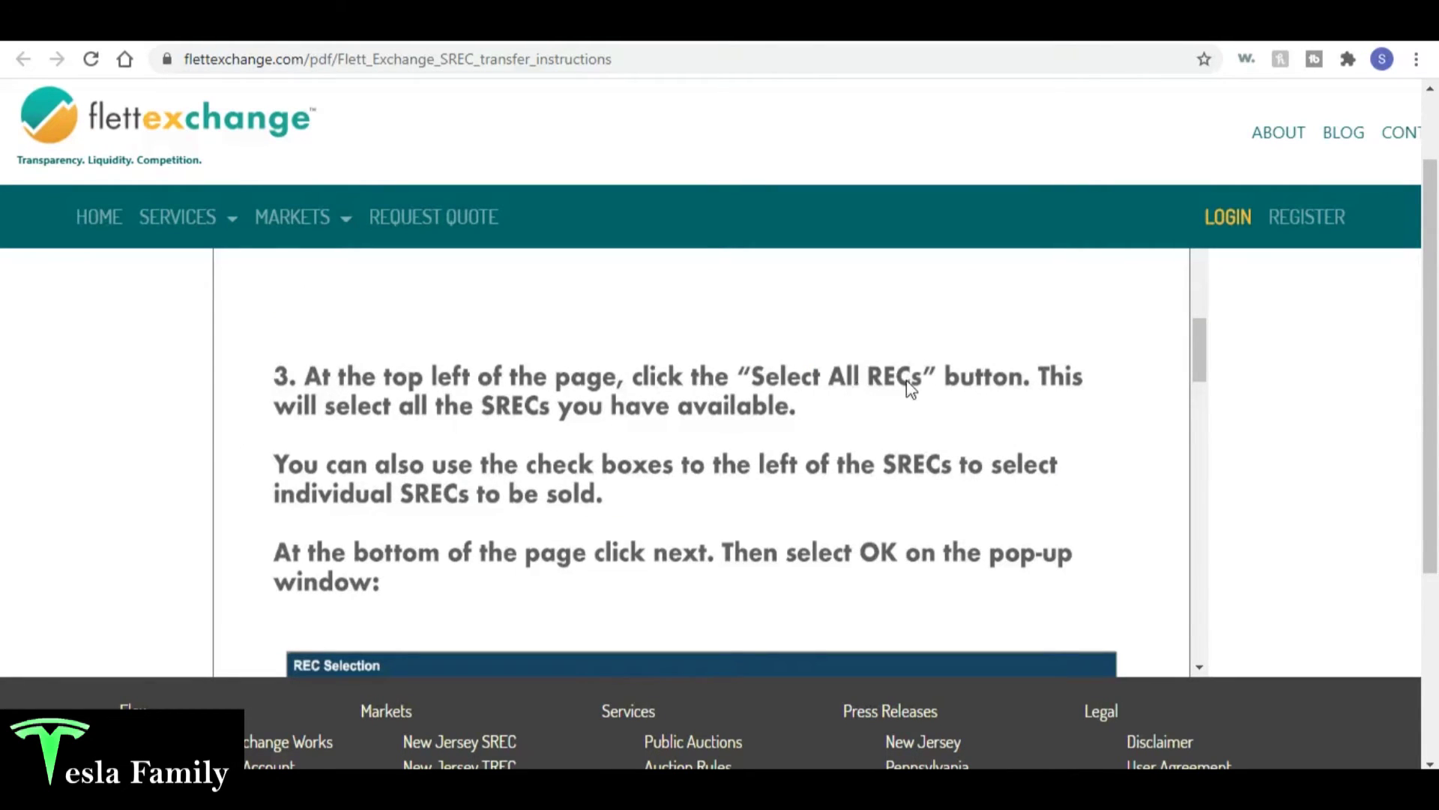
scroll(237, 416, down, 1)
scroll(235, 414, down, 6)
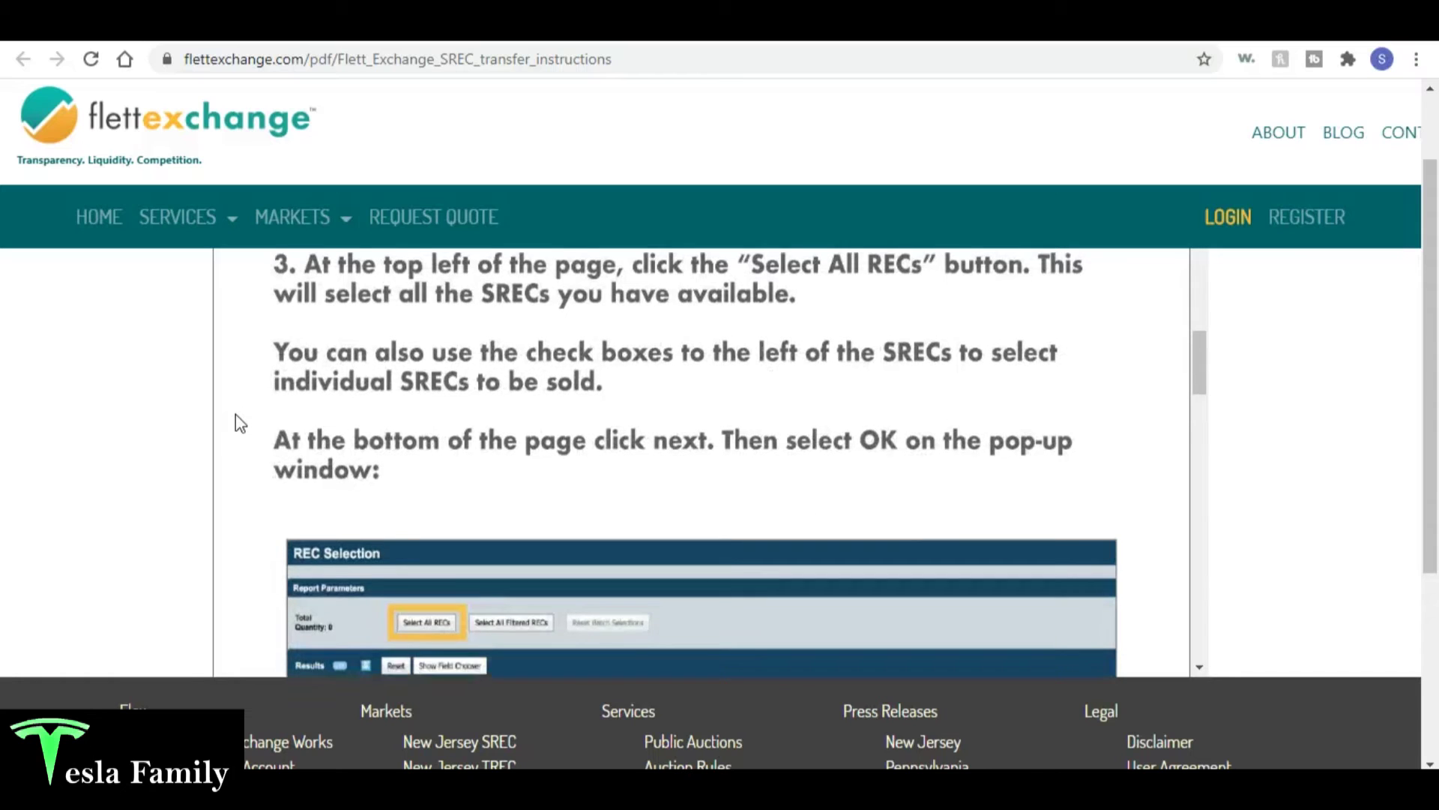
scroll(236, 414, down, 2)
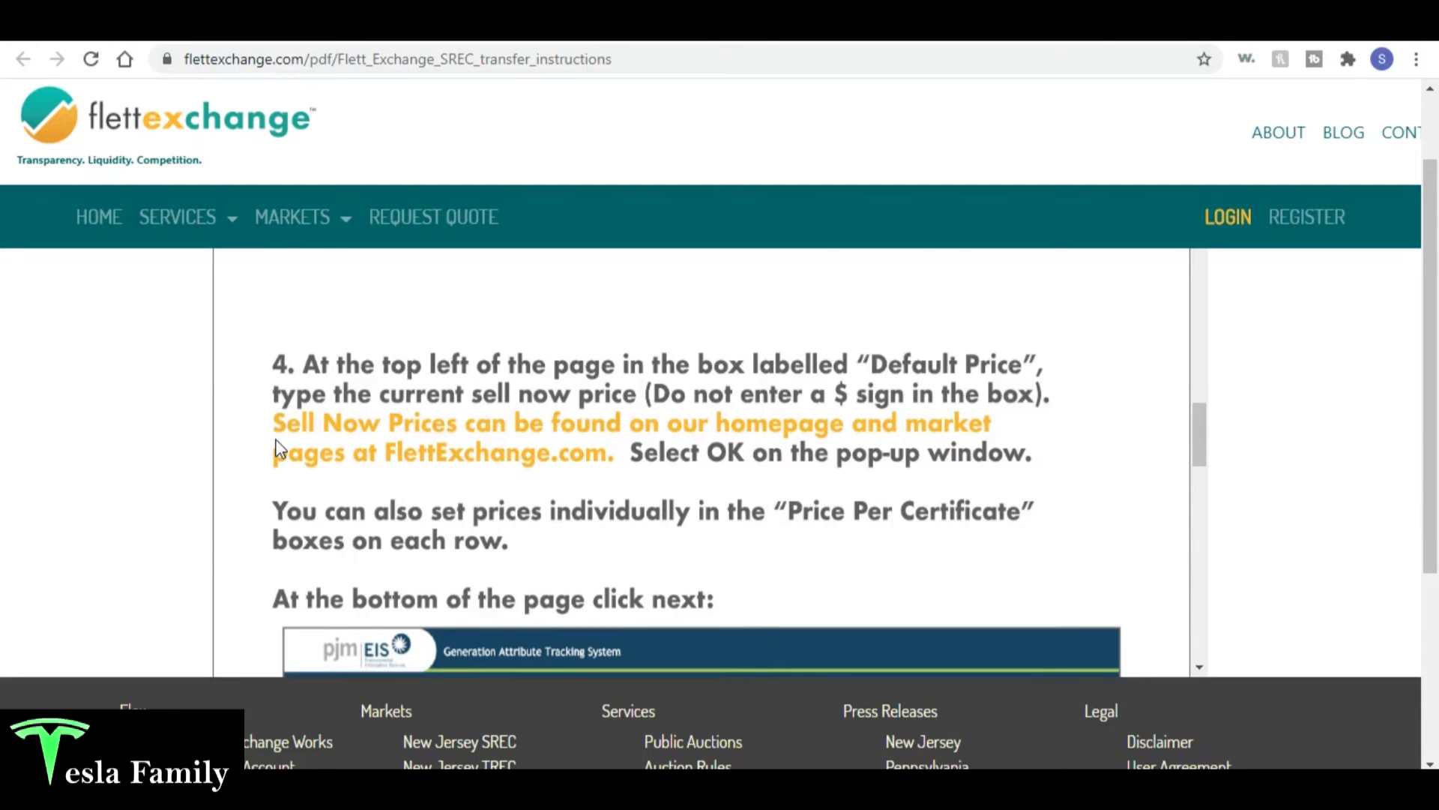
scroll(279, 449, down, 1)
scroll(254, 420, down, 5)
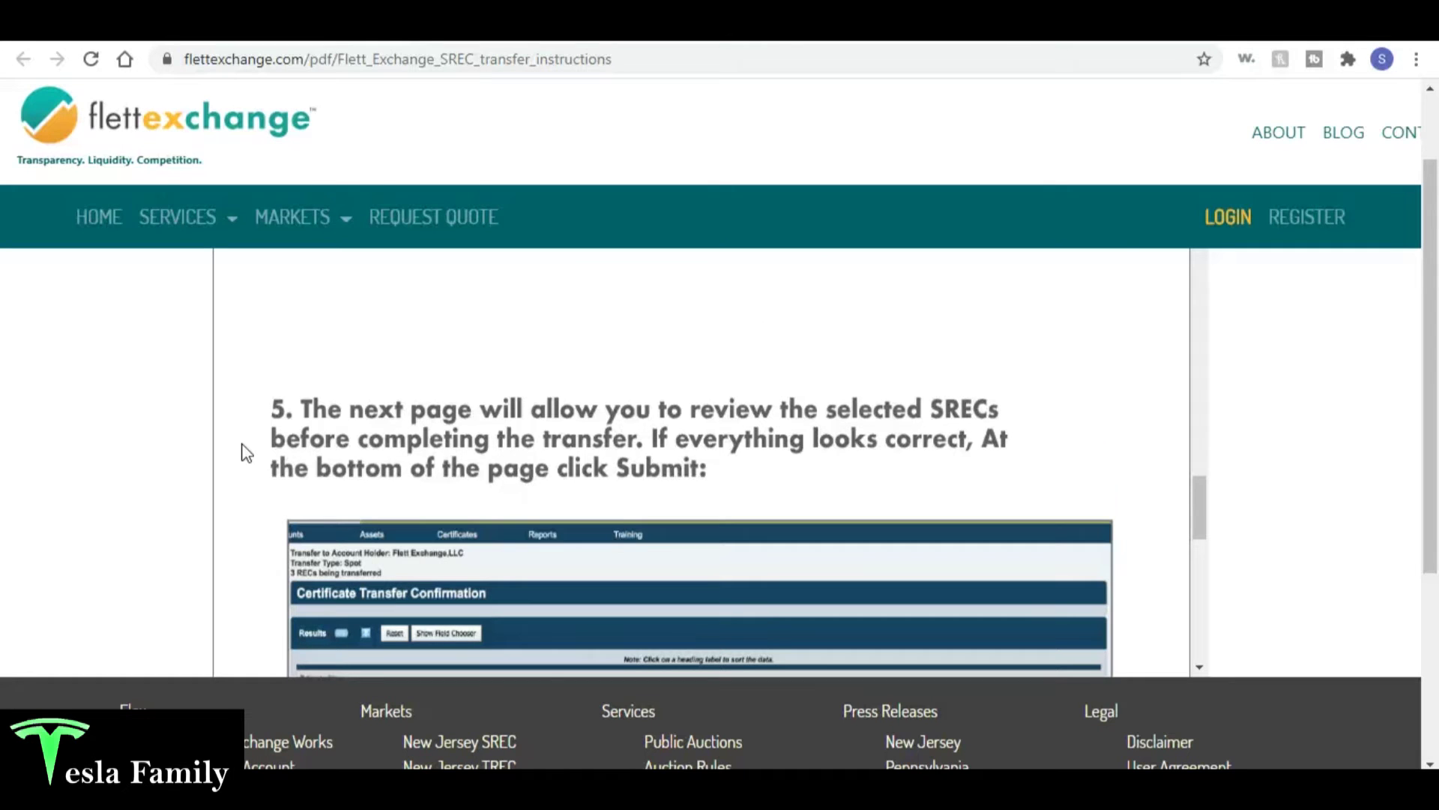
scroll(247, 454, down, 2)
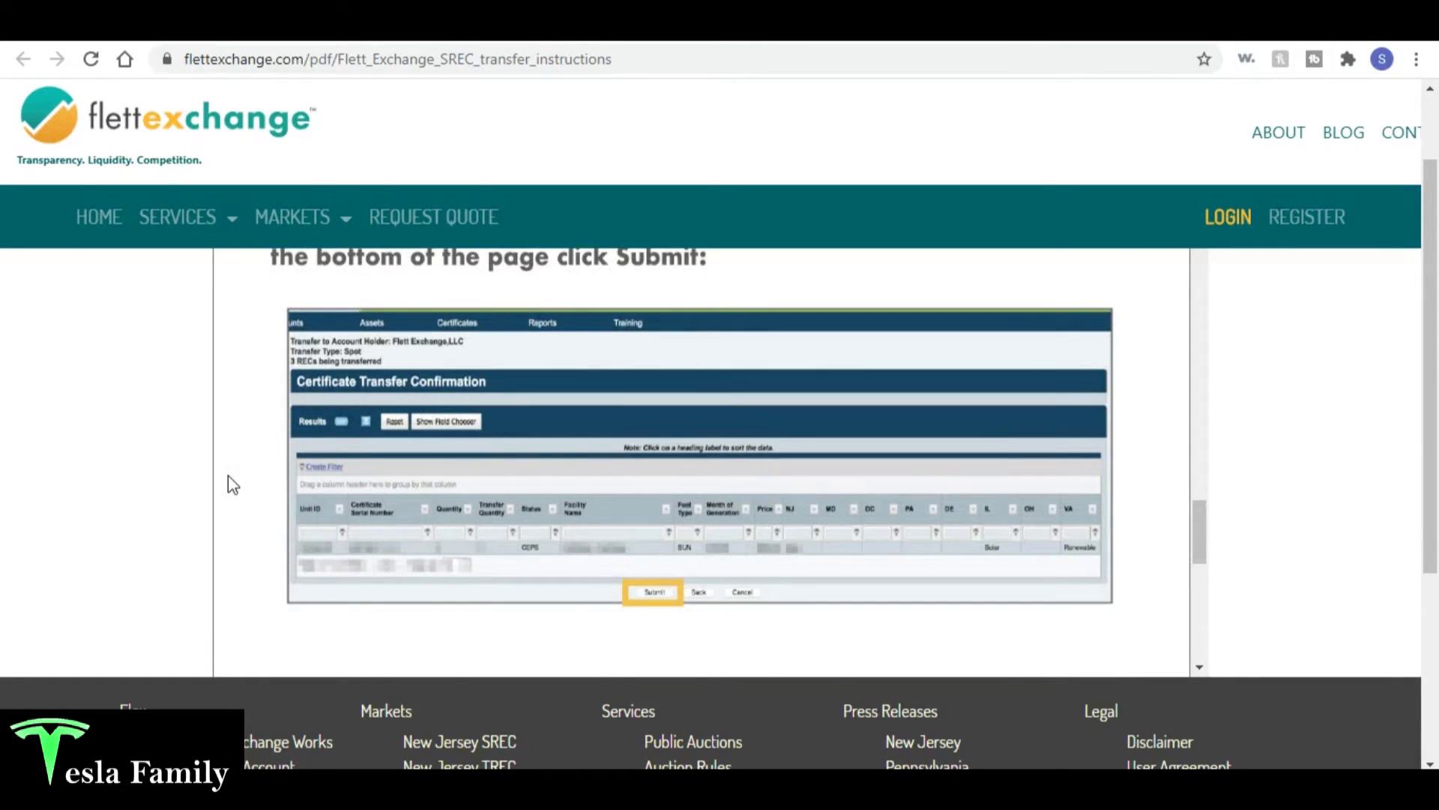
scroll(234, 478, down, 3)
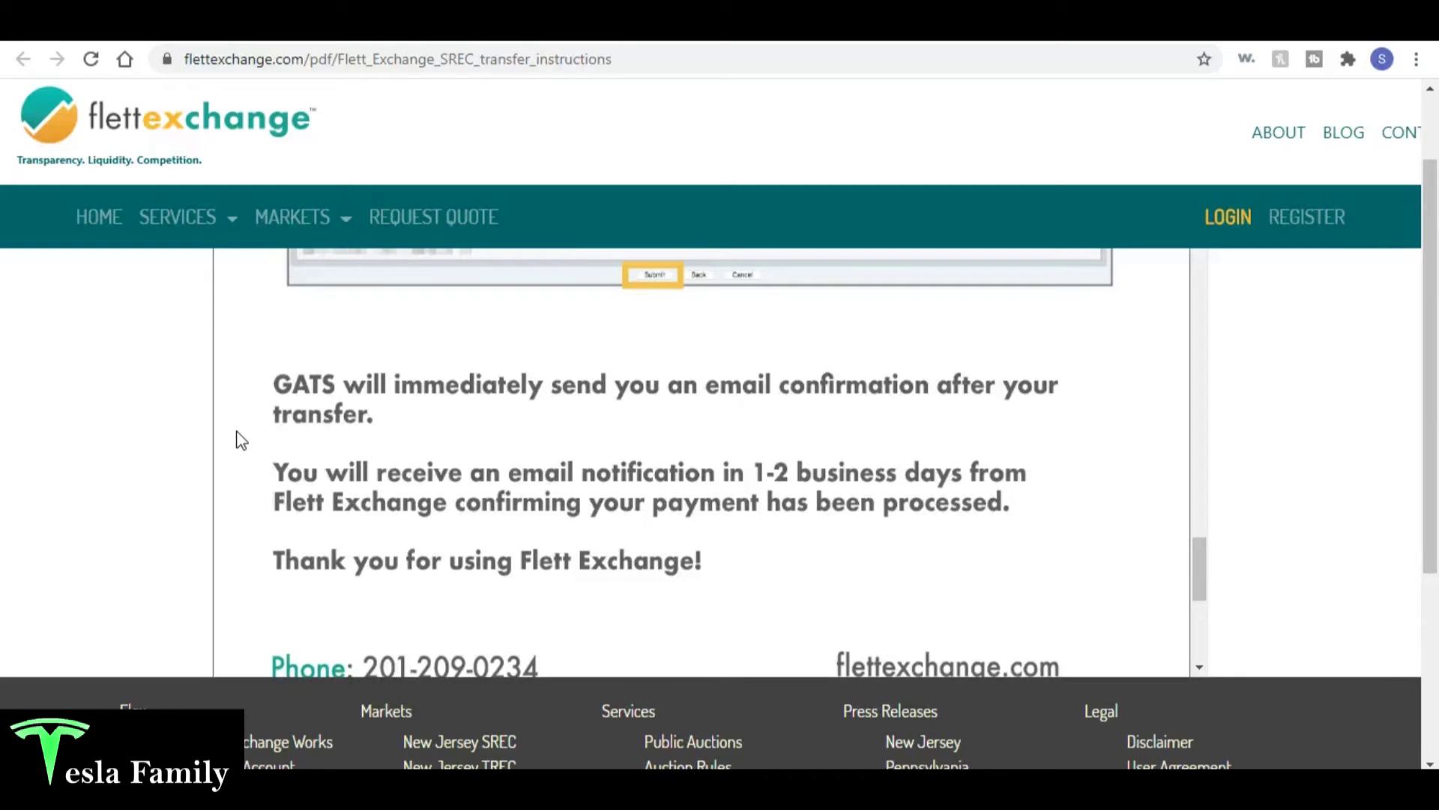
scroll(240, 440, down, 1)
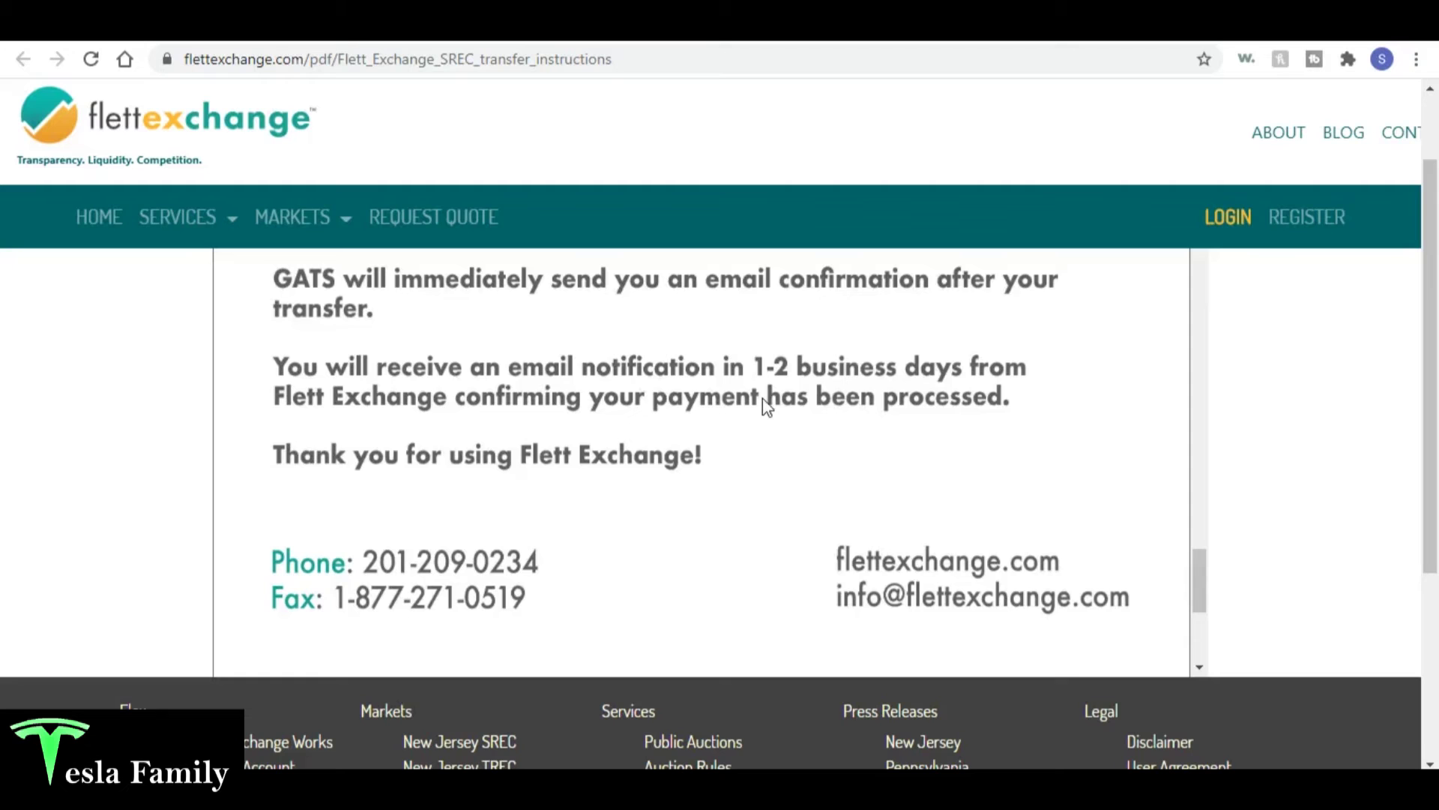
scroll(153, 391, up, 1)
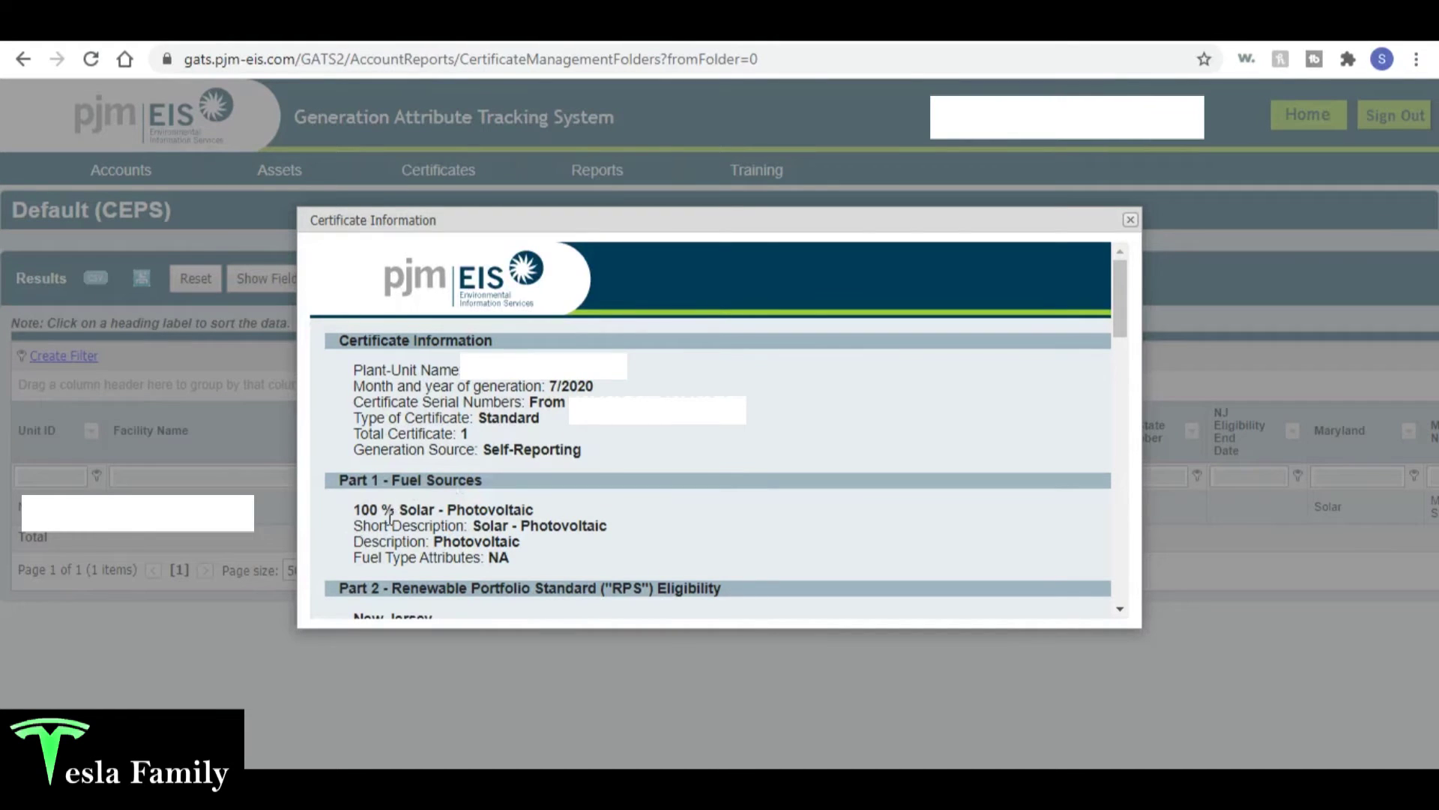
- Highlight the month and year of generation in the GATS certificate information, and close the certificate details
drag(354, 386, 605, 390)
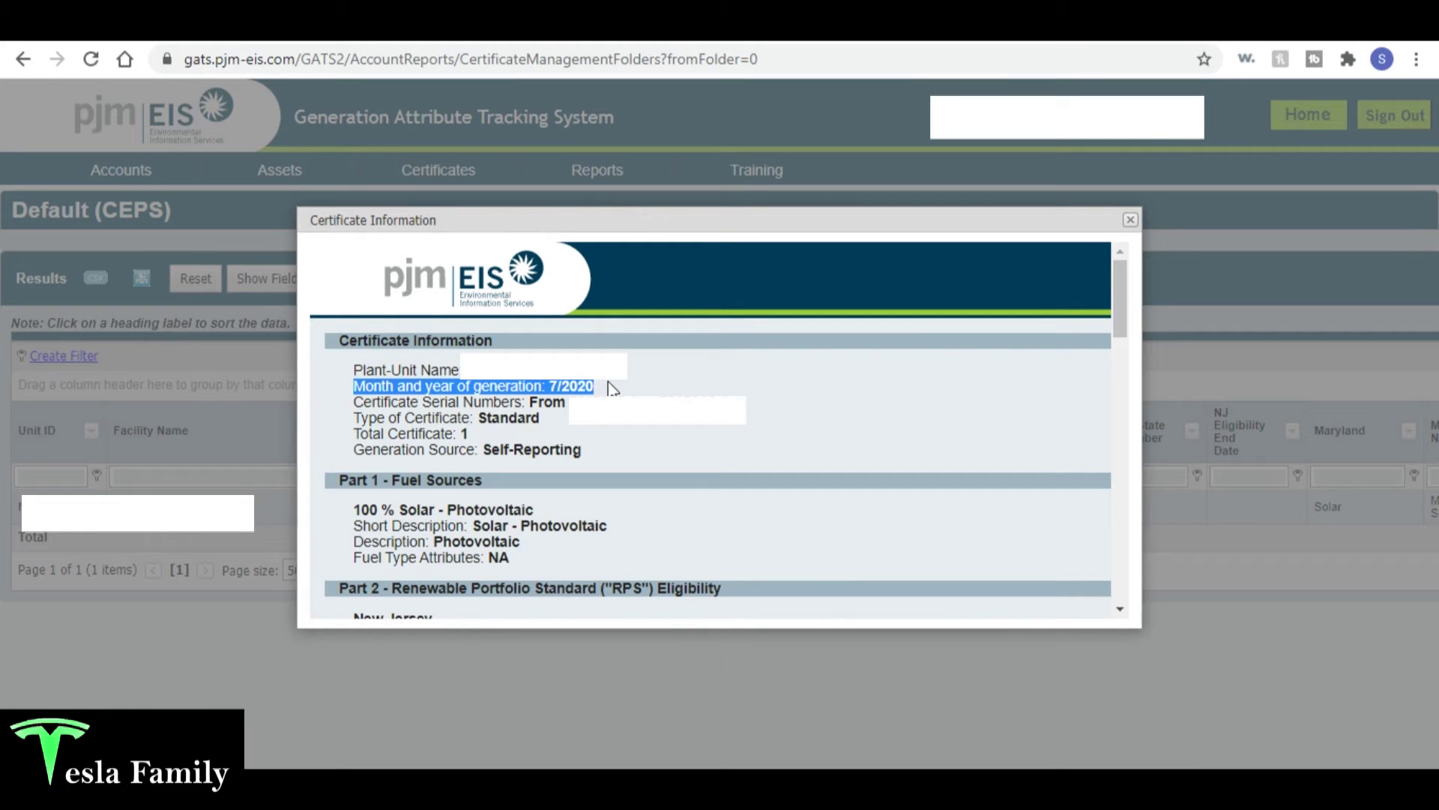
click(968, 374)
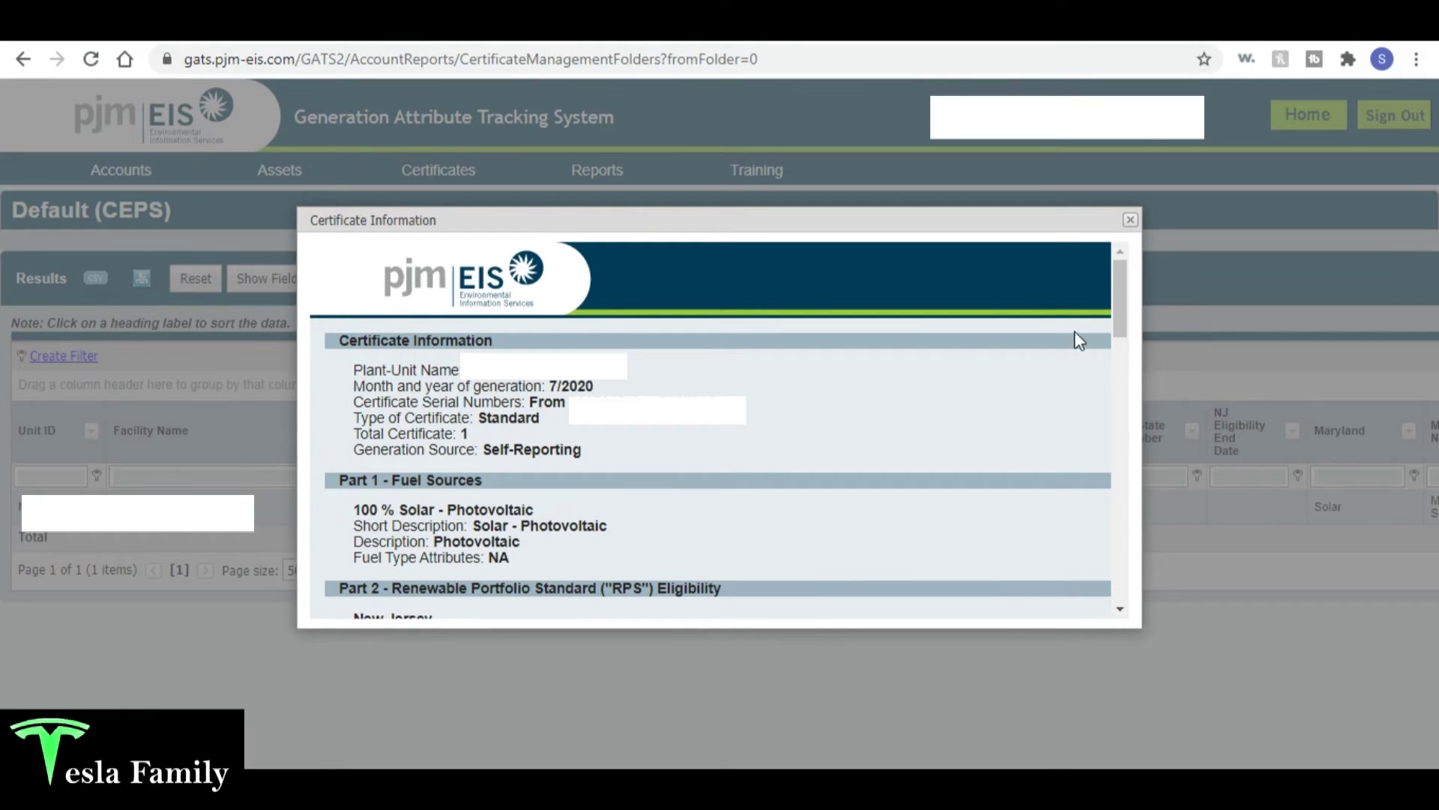
click(1137, 227)
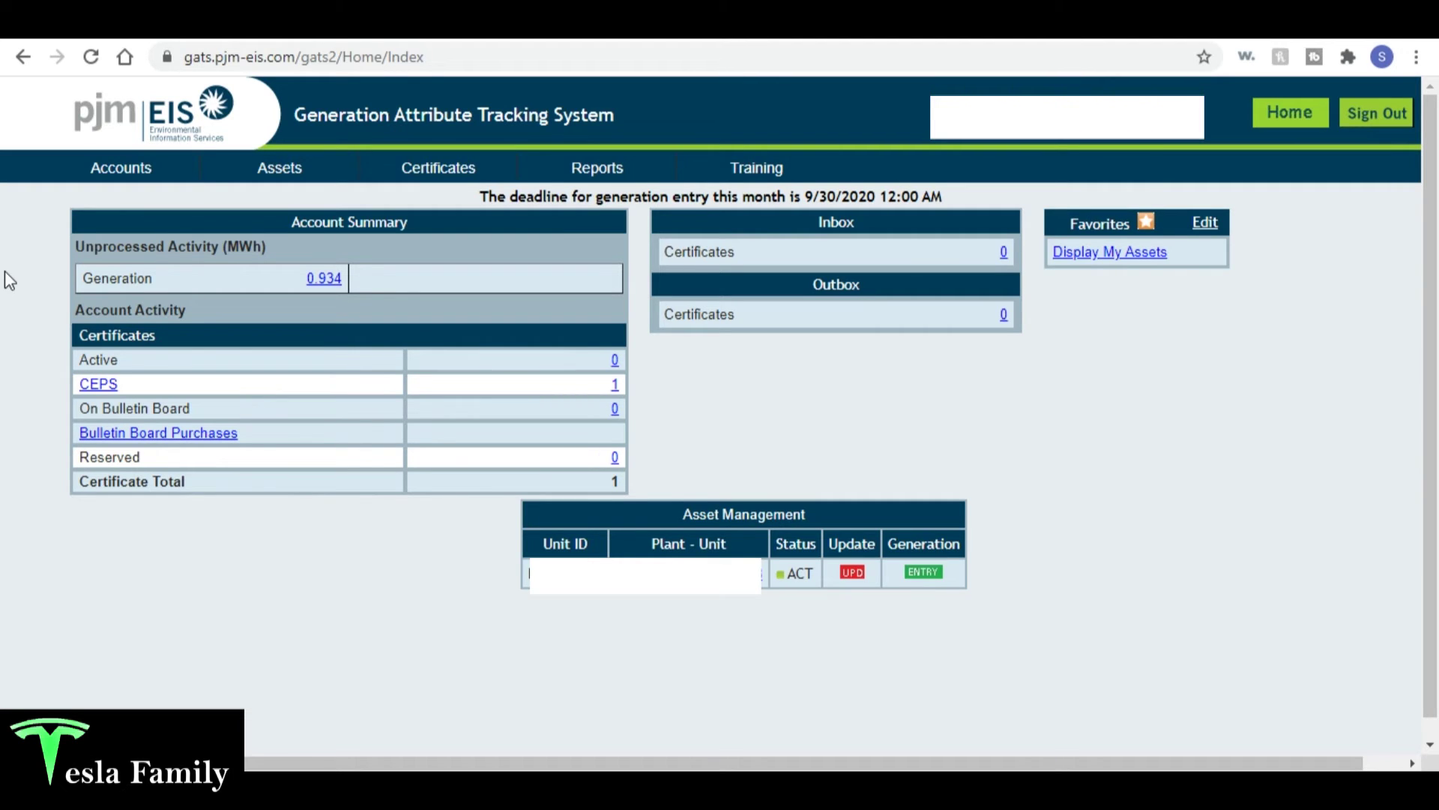
- Start a REC transfer in GATS to another account holder and choose Flett Exchange,LLC as the recipient
mouse_move(438, 159)
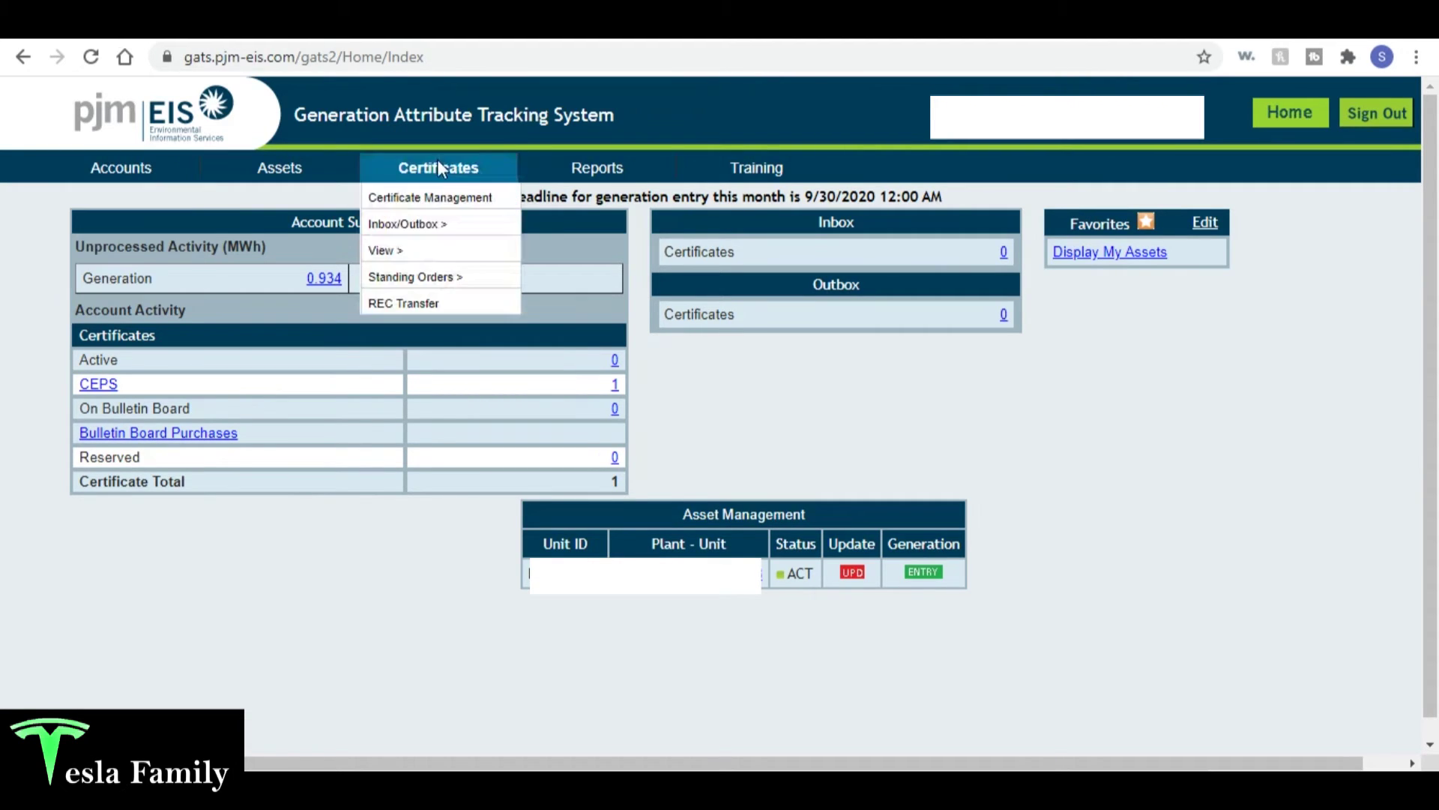
click(403, 304)
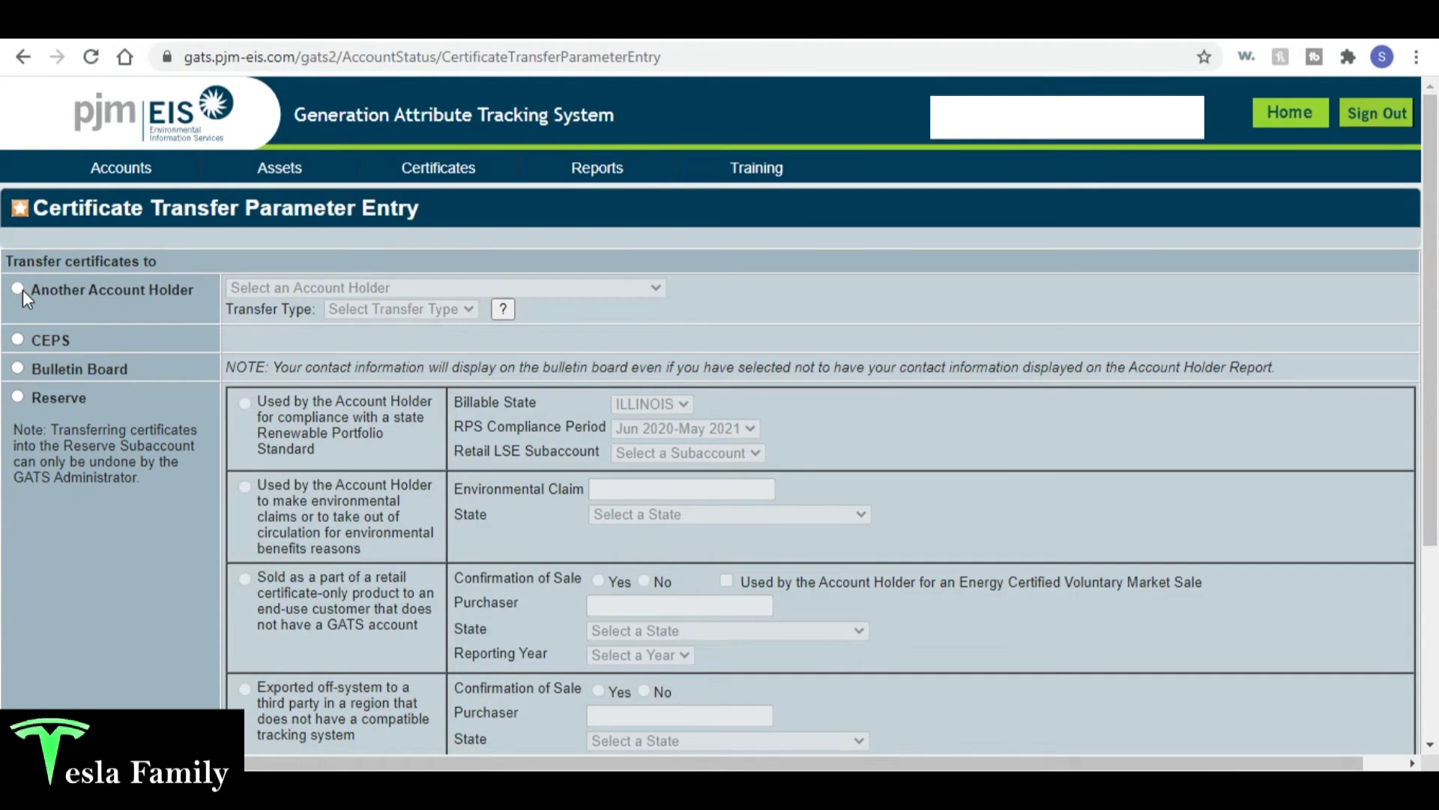
click(21, 289)
click(270, 291)
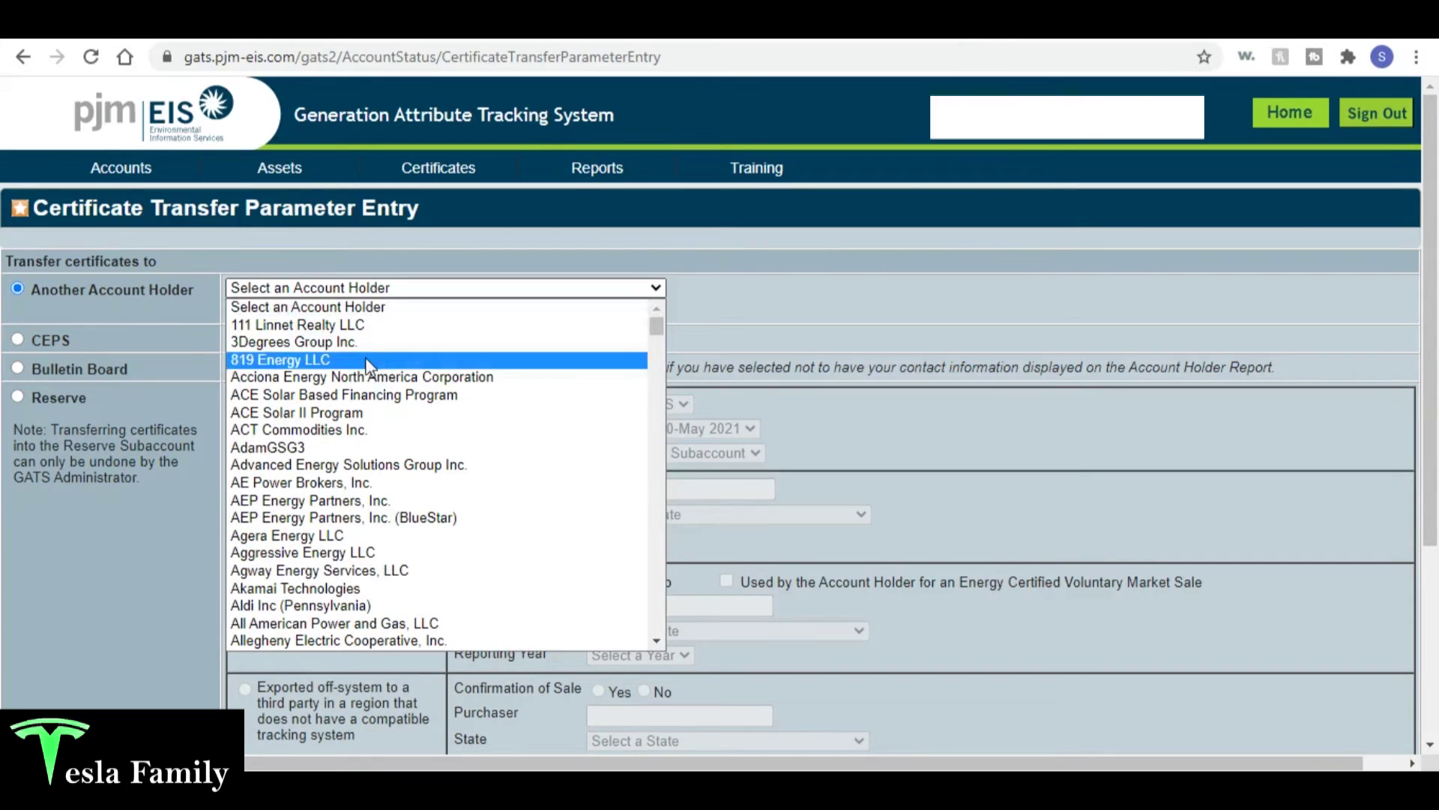
scroll(367, 375, down, 20)
scroll(367, 398, down, 20)
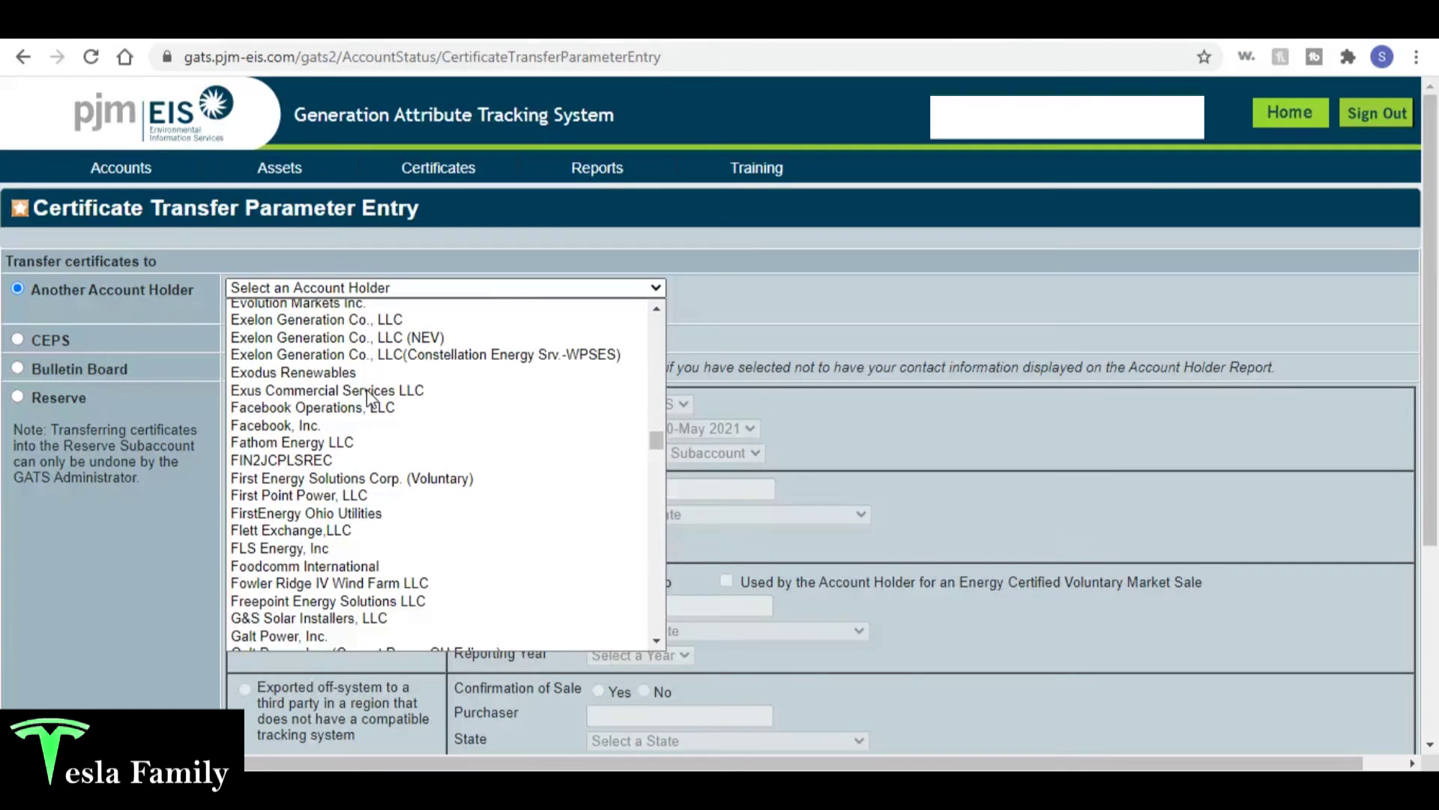
click(322, 528)
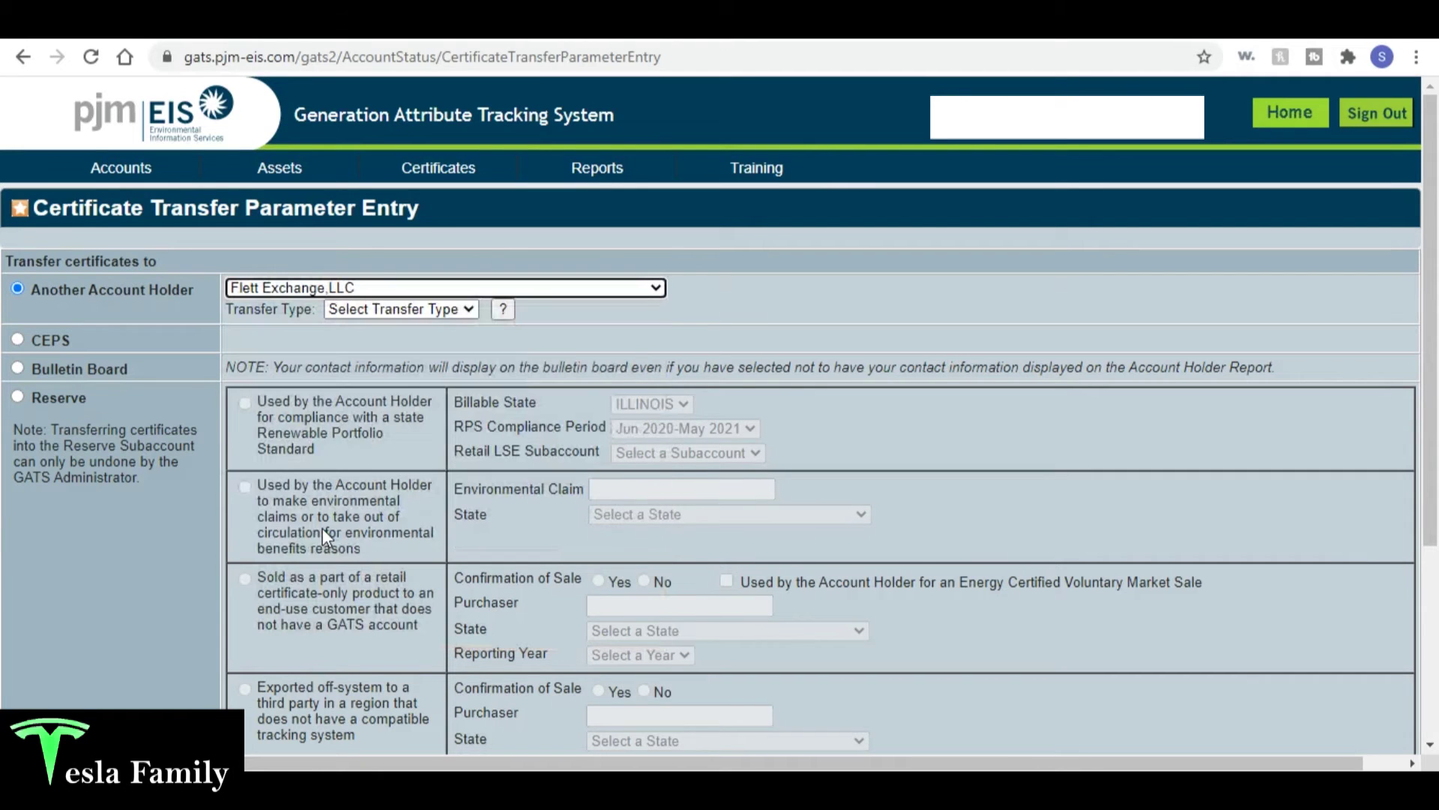
- Set the transfer type to Spot Market and continue to the REC selection
click(468, 309)
click(429, 340)
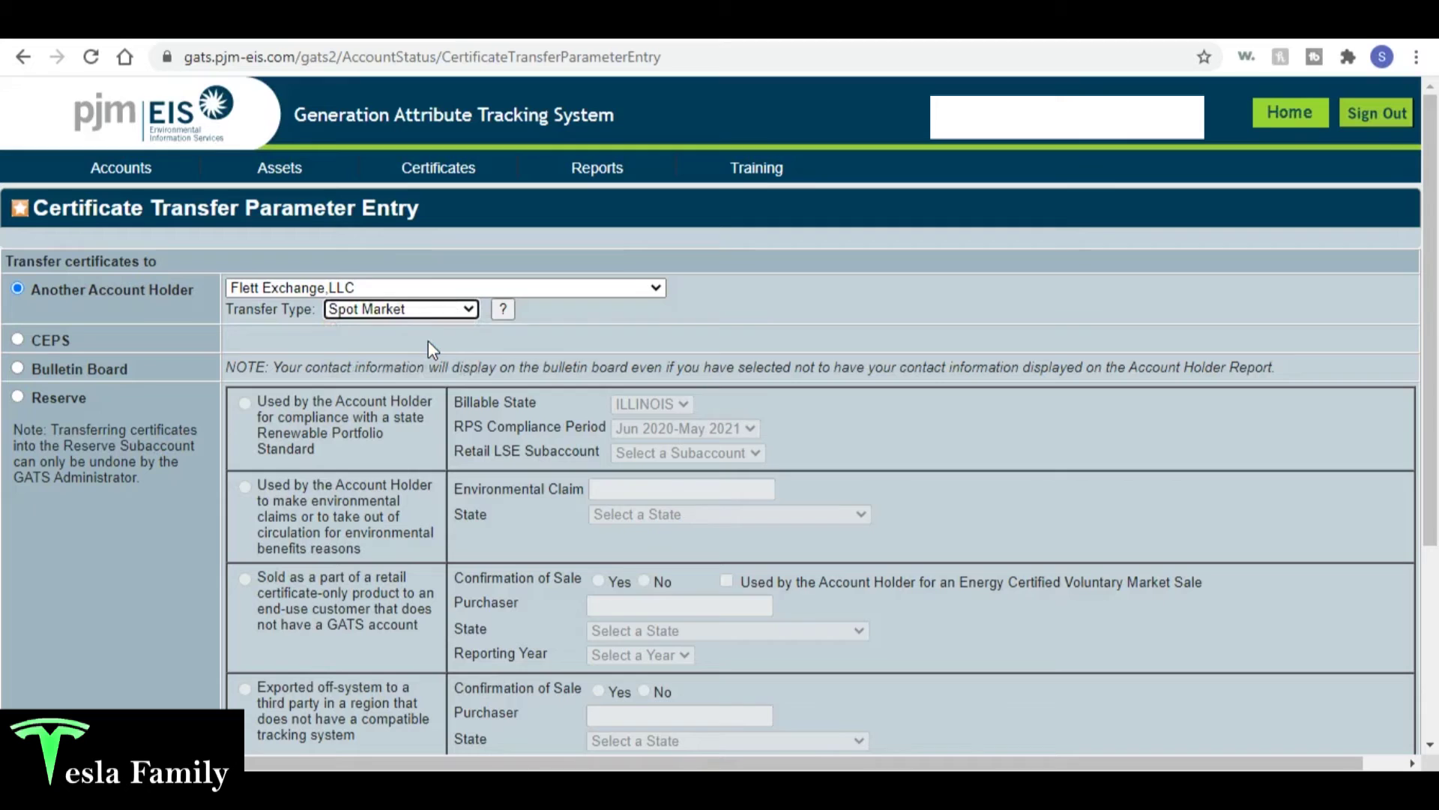
scroll(429, 340, down, 4)
click(673, 736)
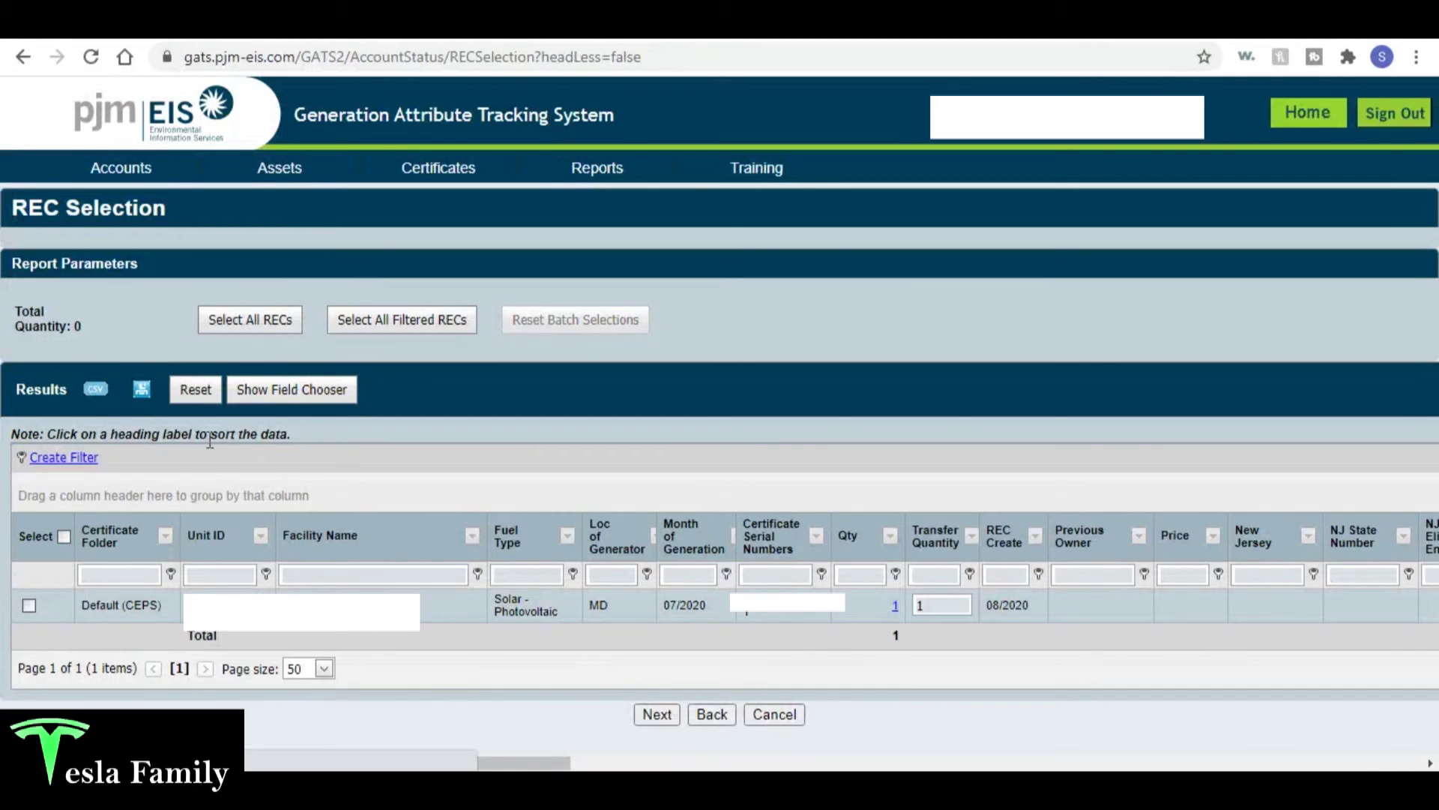
- Select all RECs for the transfer and confirm using the selected RECs to continue to price entry
click(238, 327)
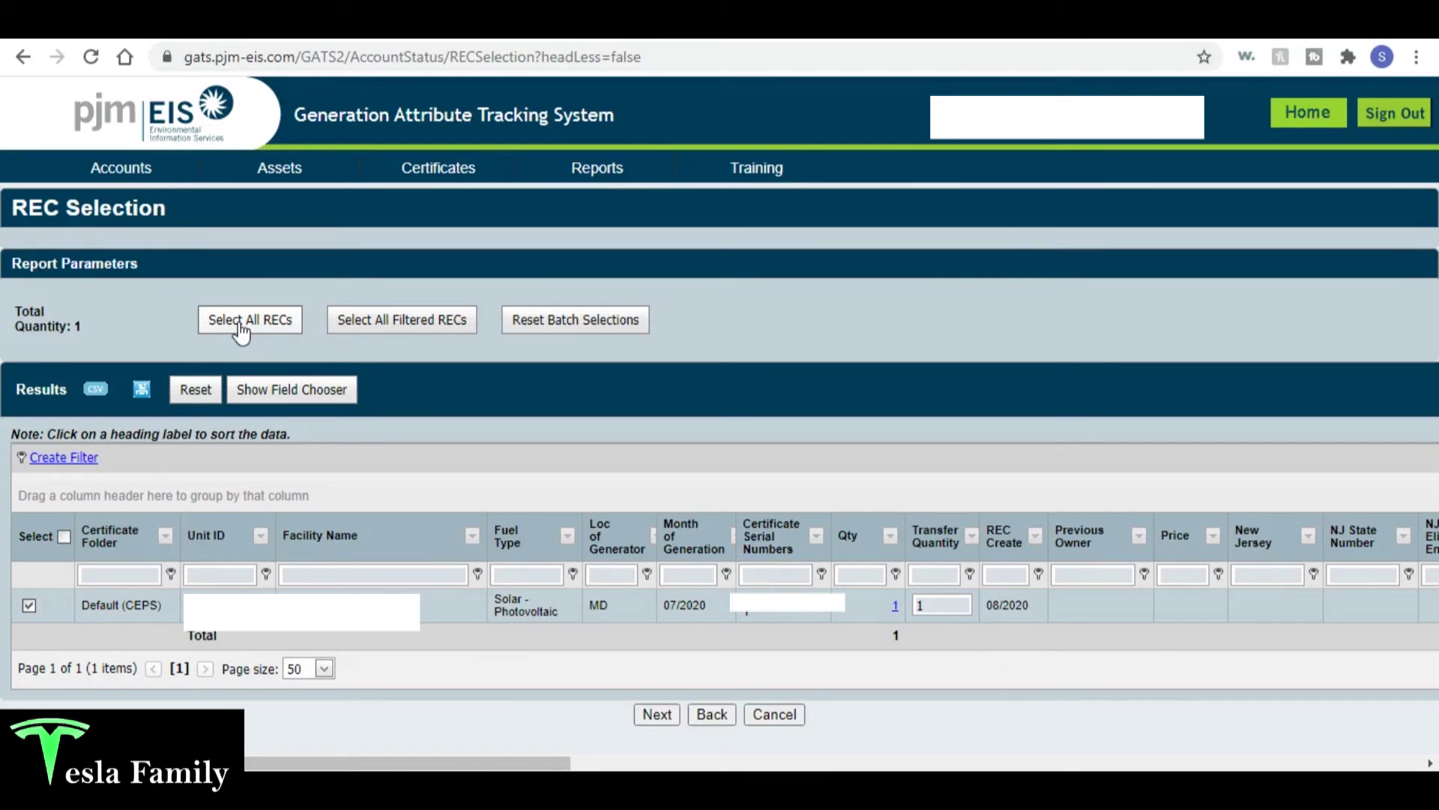
click(657, 715)
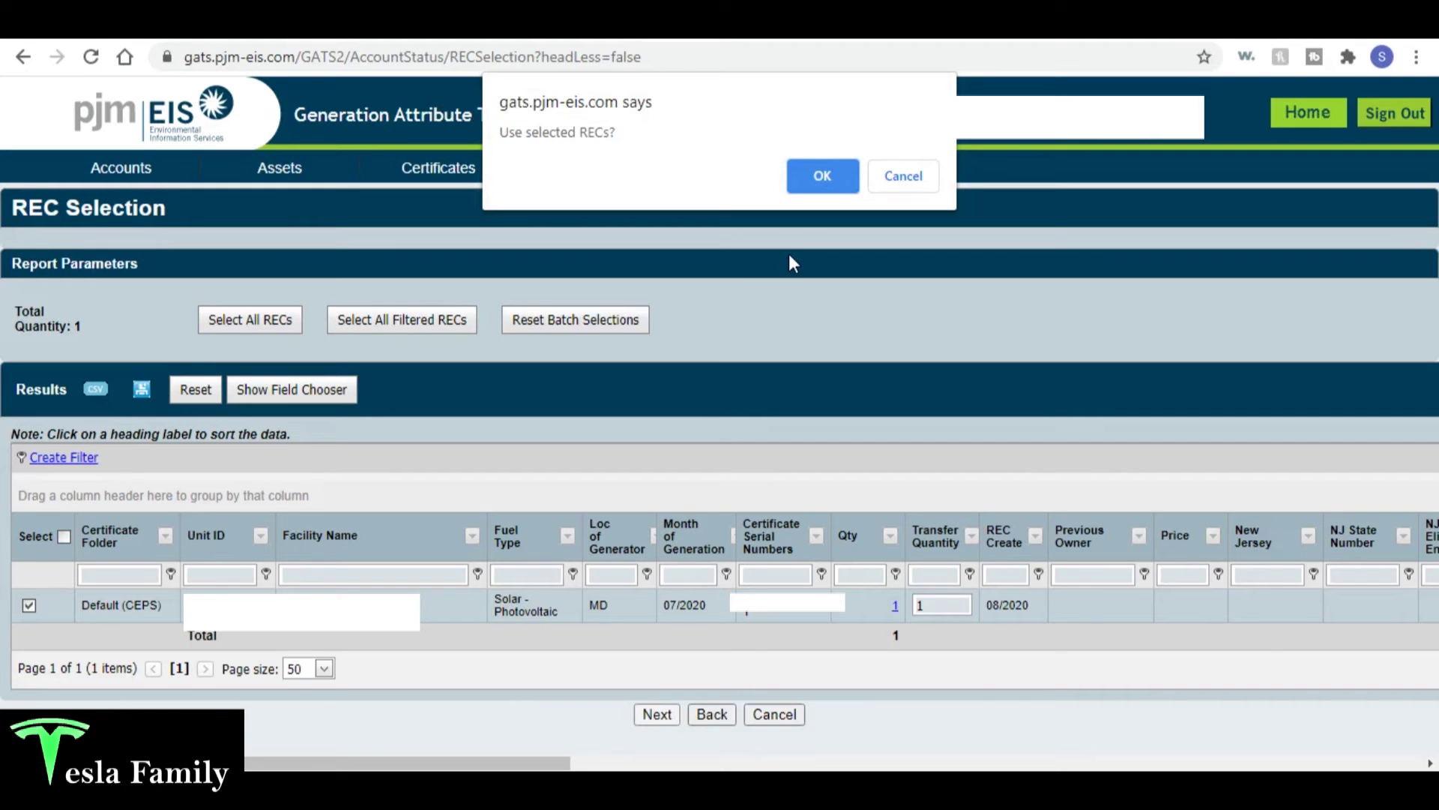
click(819, 177)
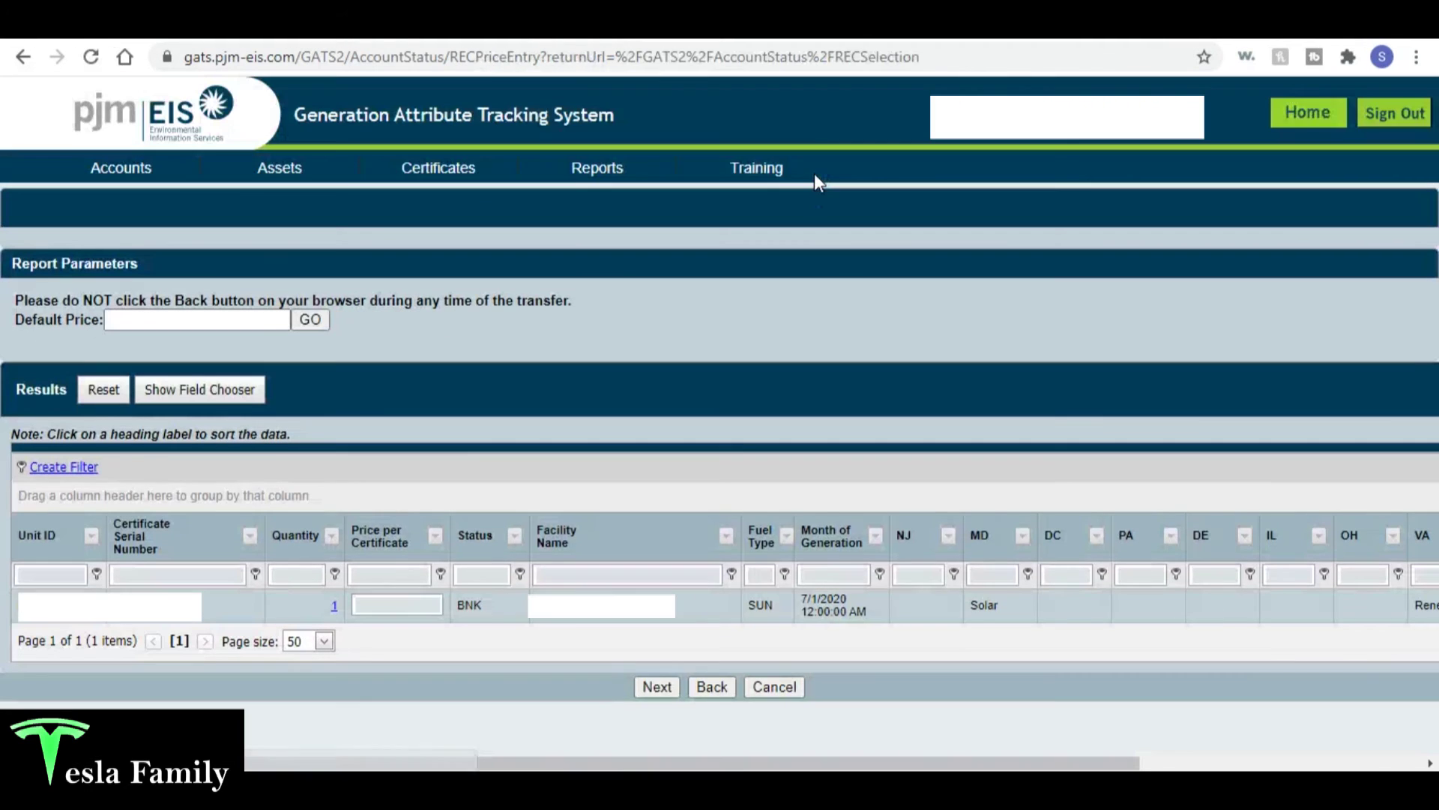
- Set the default price to 73, apply it to the certificate, and continue to the transfer confirmation
click(268, 320)
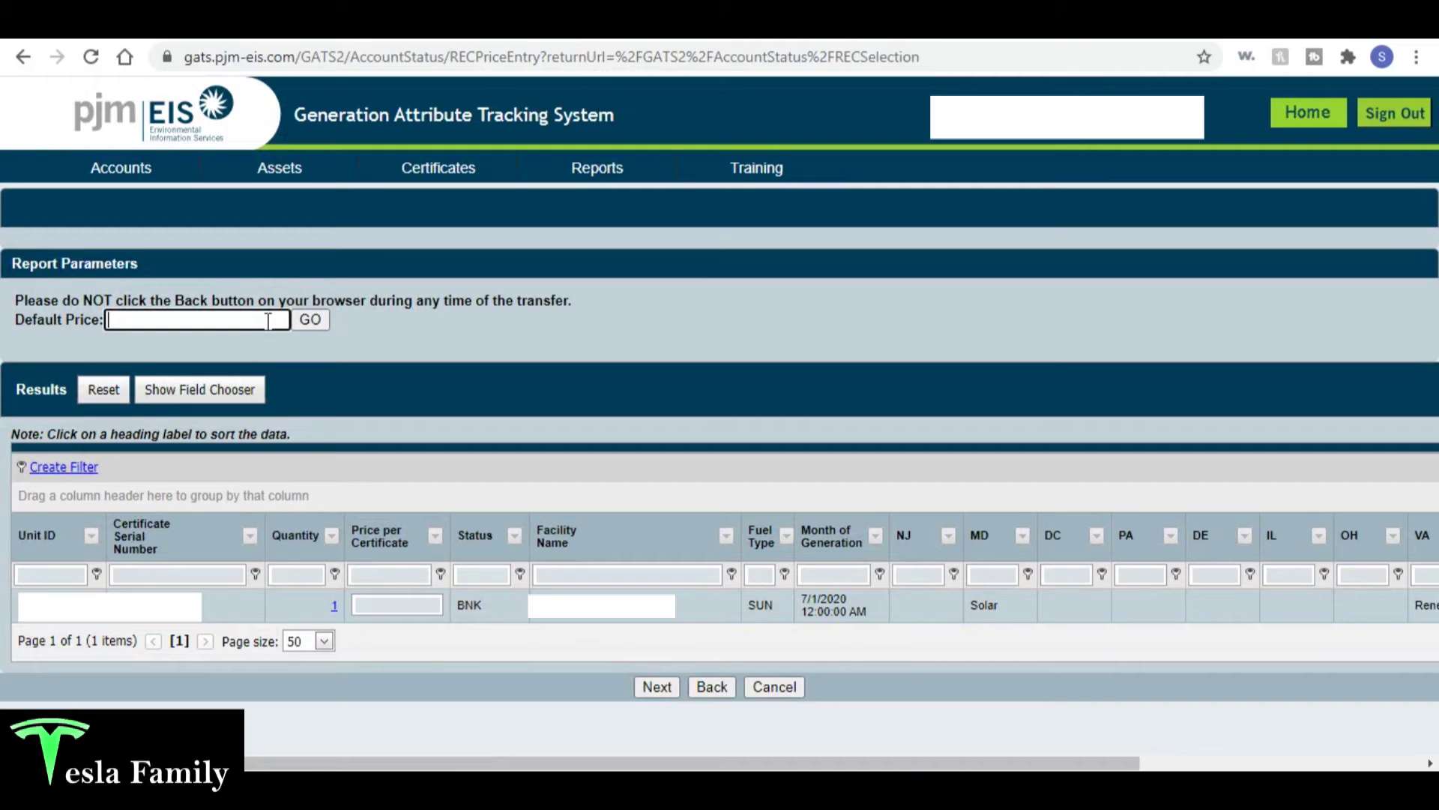
text(73)
click(372, 326)
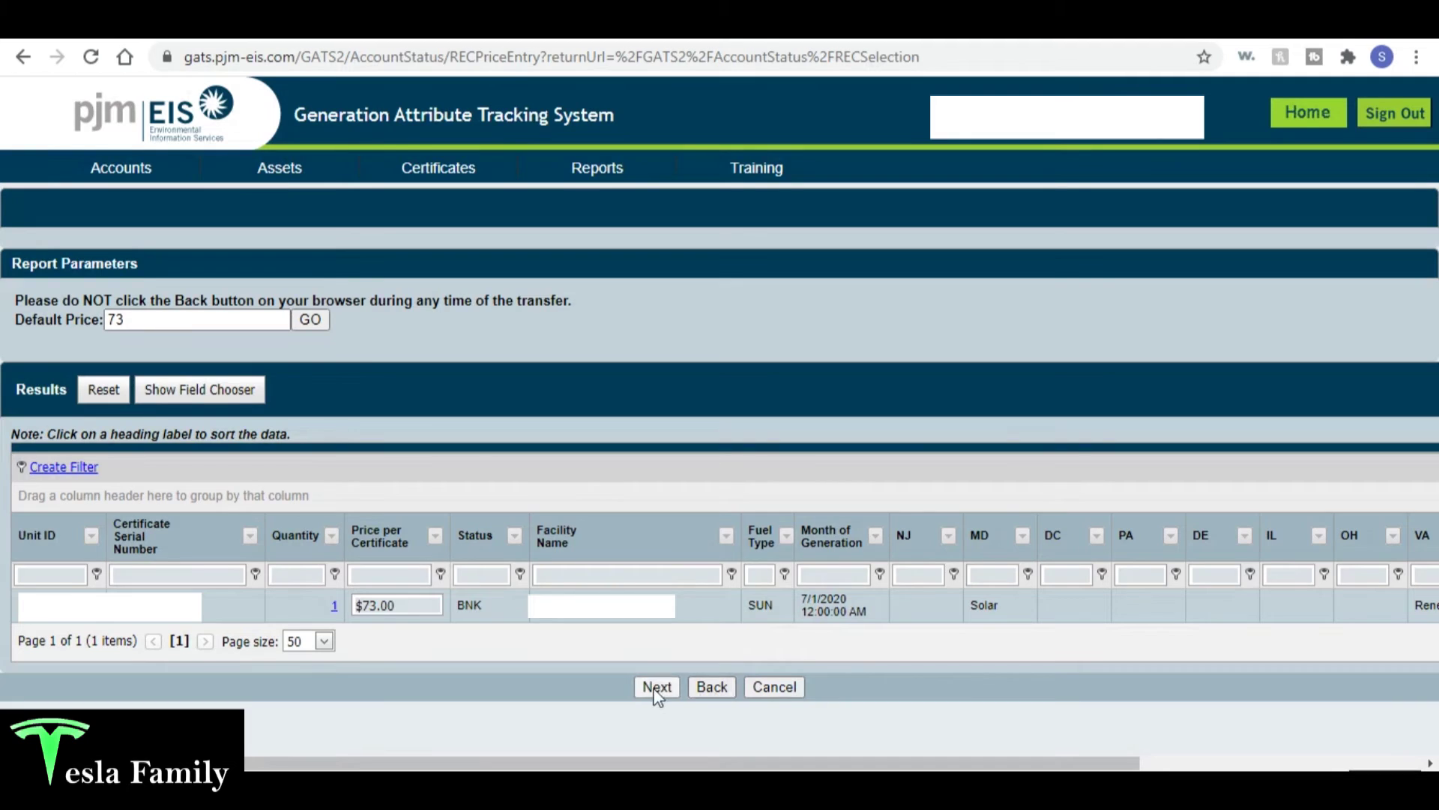
click(655, 687)
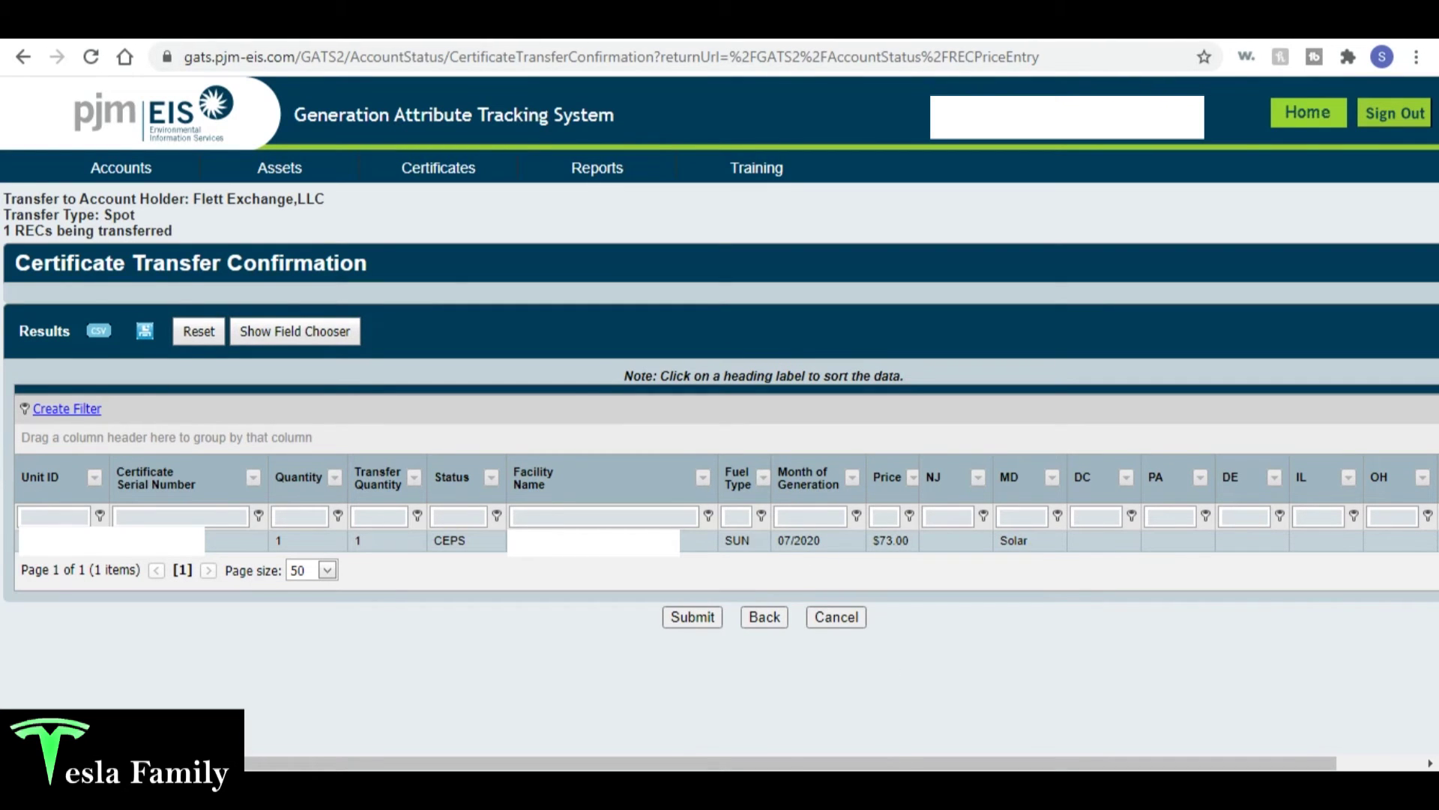
- Submit the certificate transfer to Flett Exchange,LLC and open the certificates in the GATS outbox
click(691, 618)
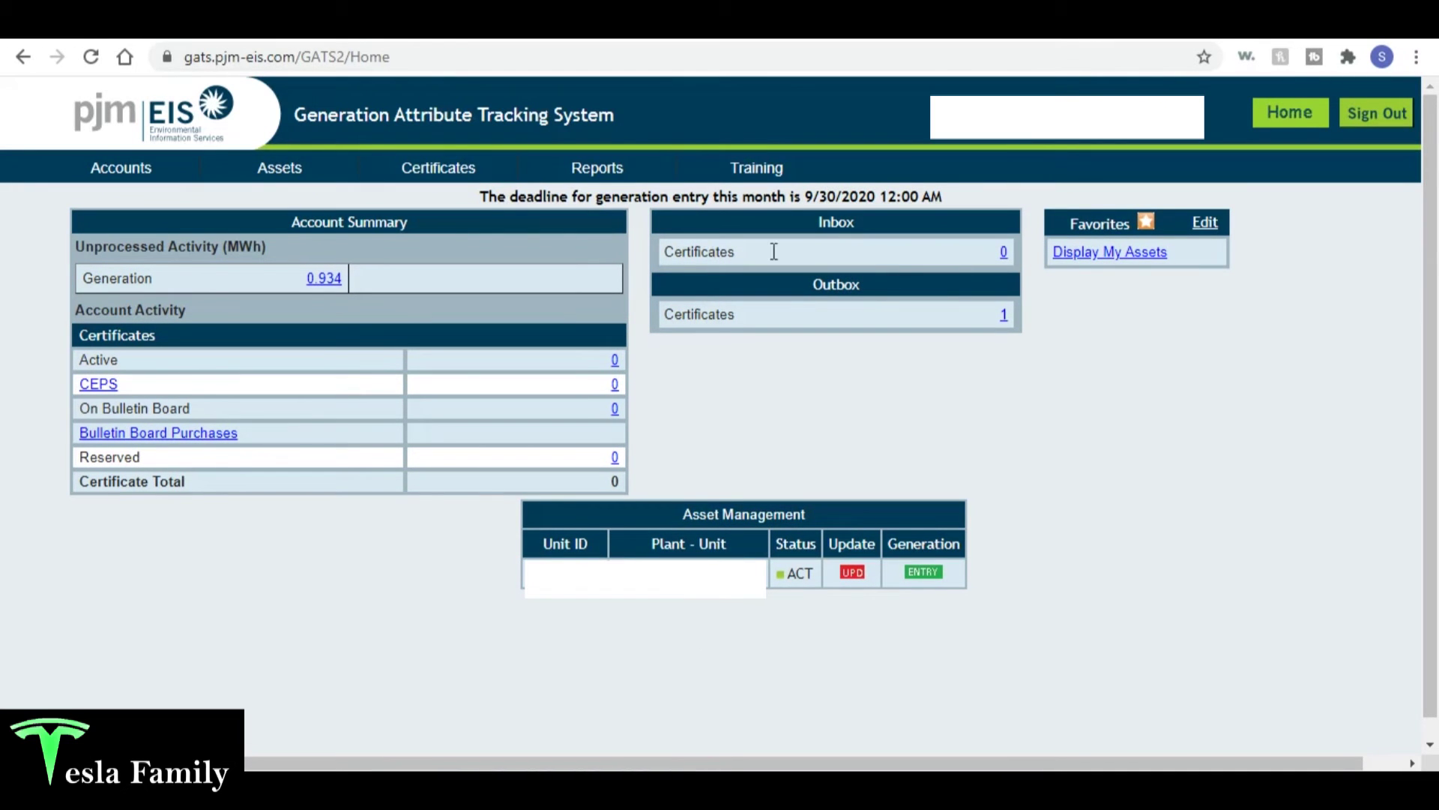
click(1004, 315)
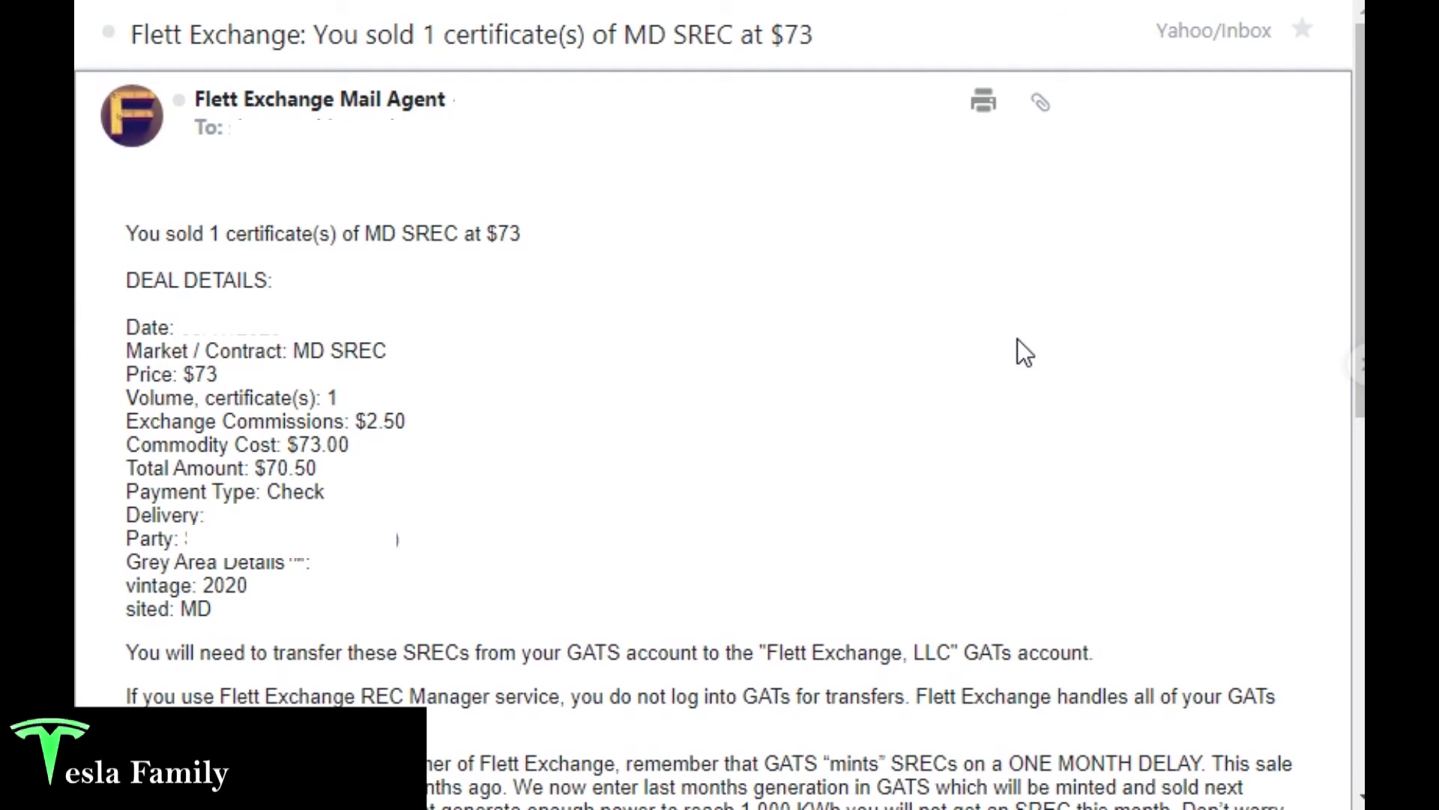
- In the Flett Exchange sale email, highlight the sold-certificate subject and the deal details from the heading through the commission and payment lines
drag(313, 34, 819, 31)
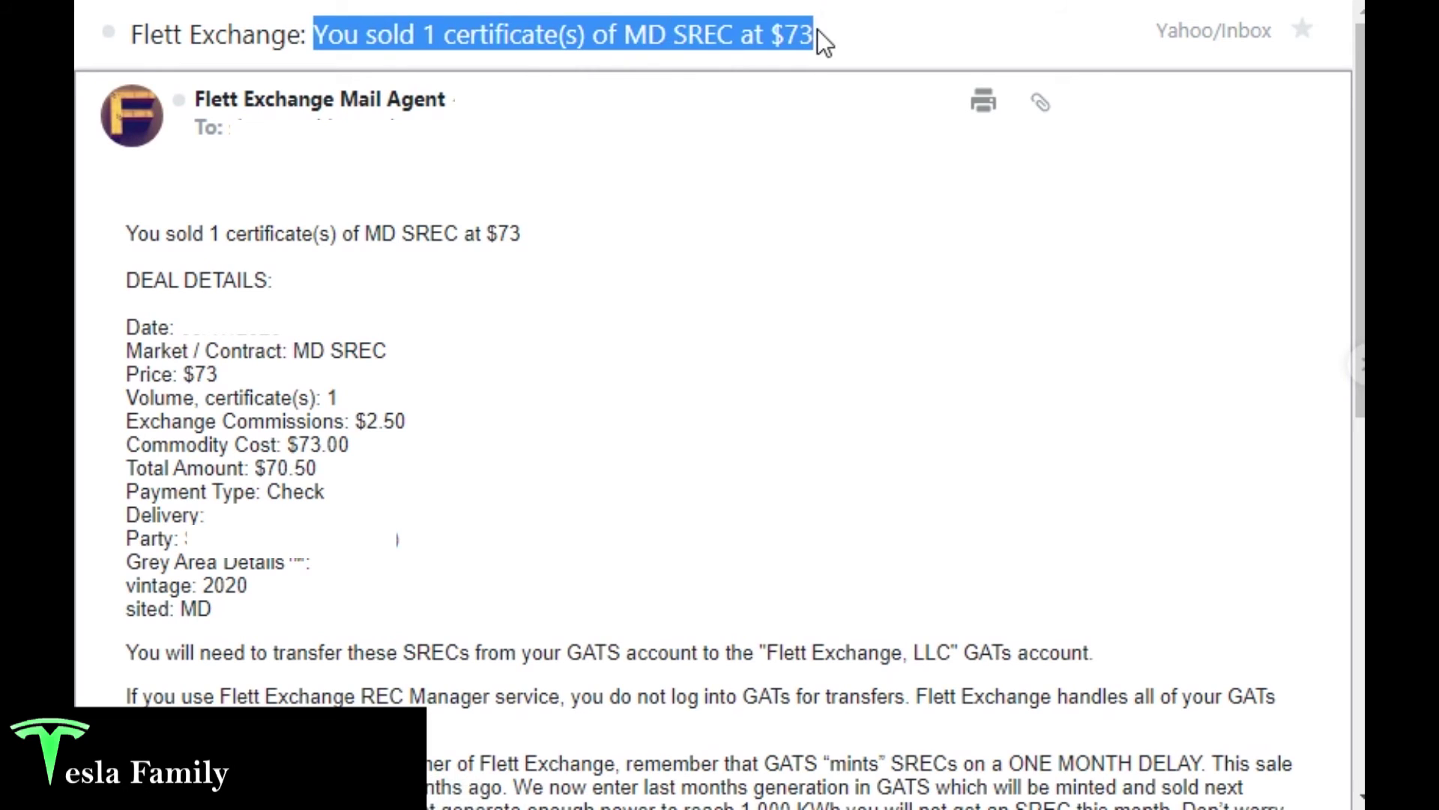
click(172, 274)
drag(129, 281, 407, 422)
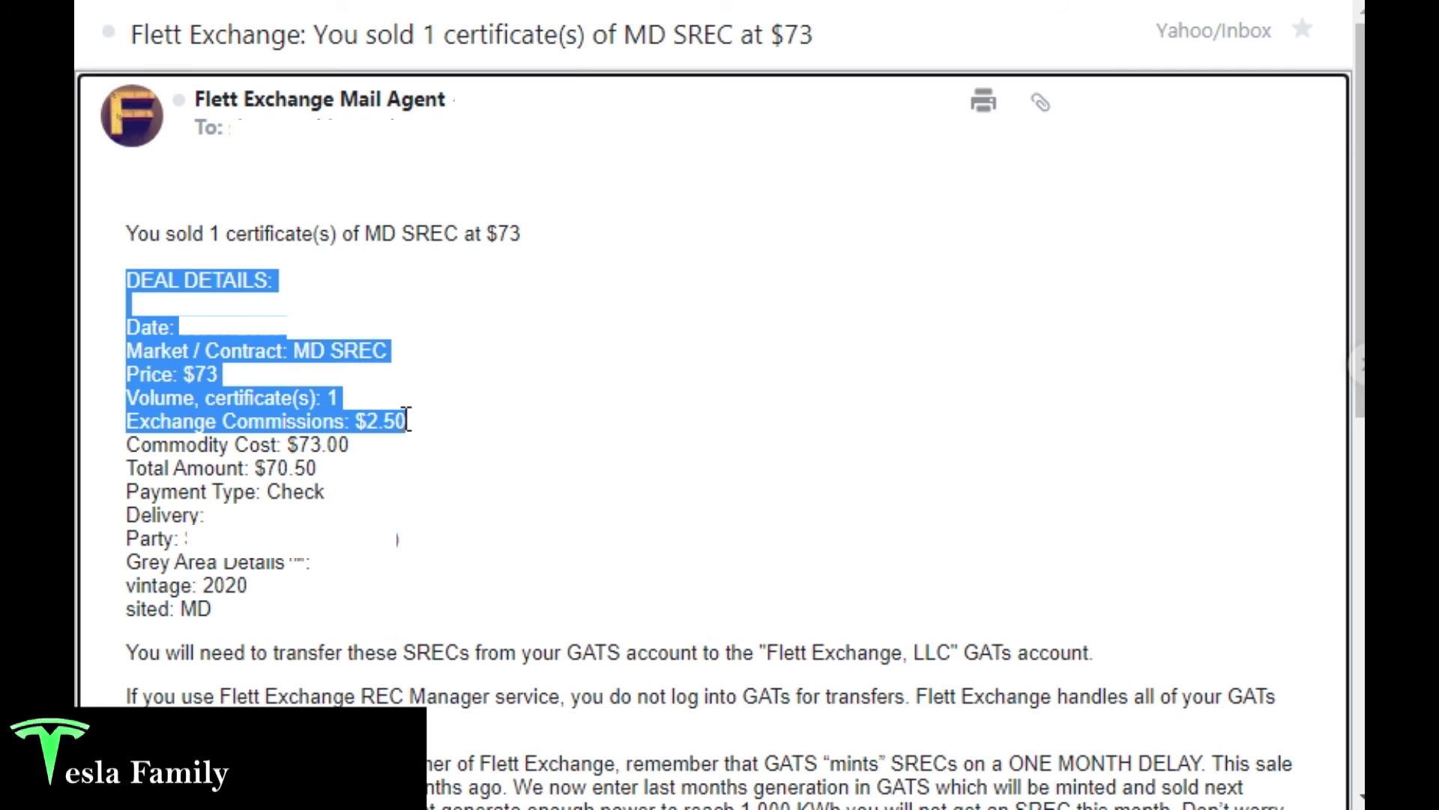
drag(407, 421, 402, 486)
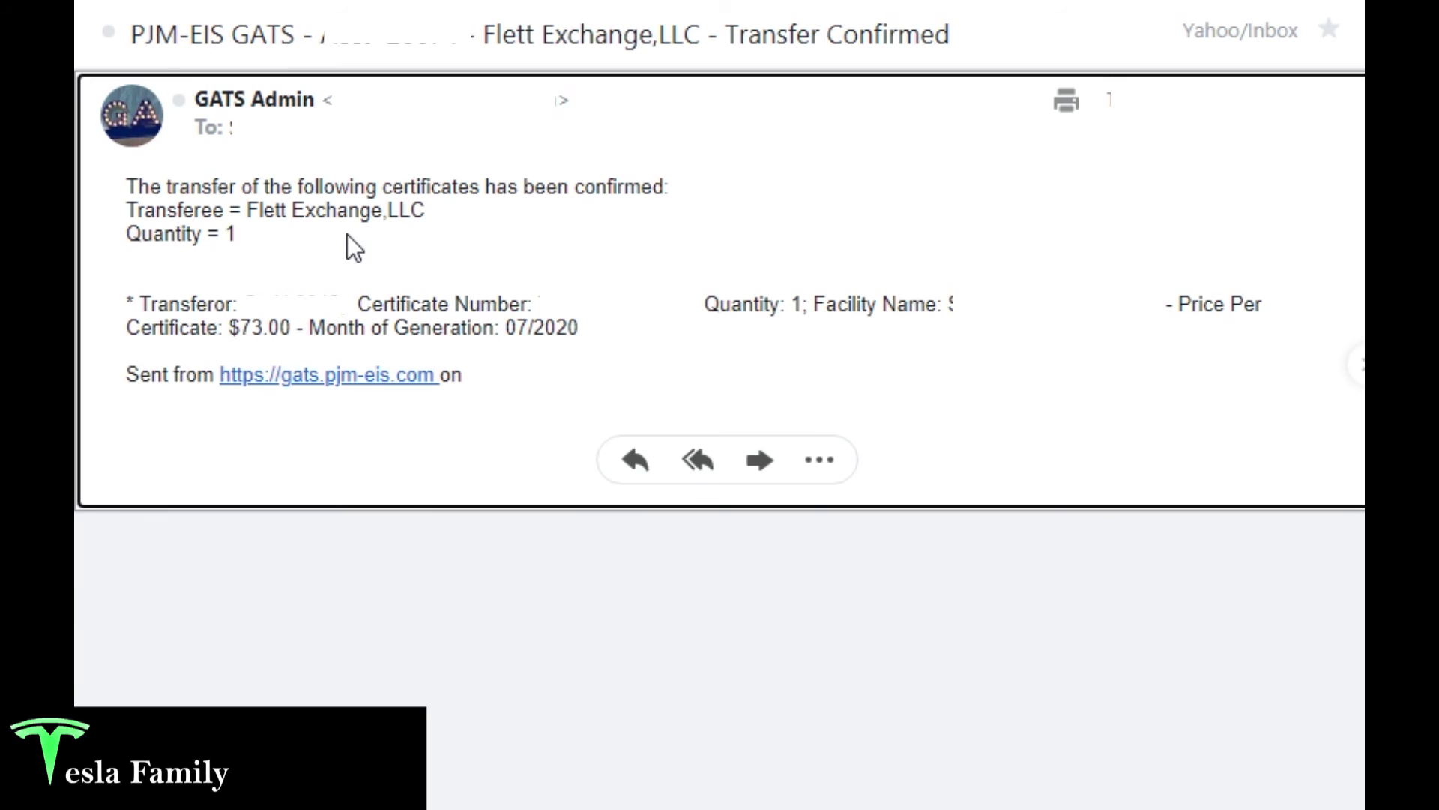
- Highlight the price and generation month in the GATS transfer email, plus the executed-deal and payment-processing sentences in the Flett Exchange confirmation
drag(128, 326, 614, 347)
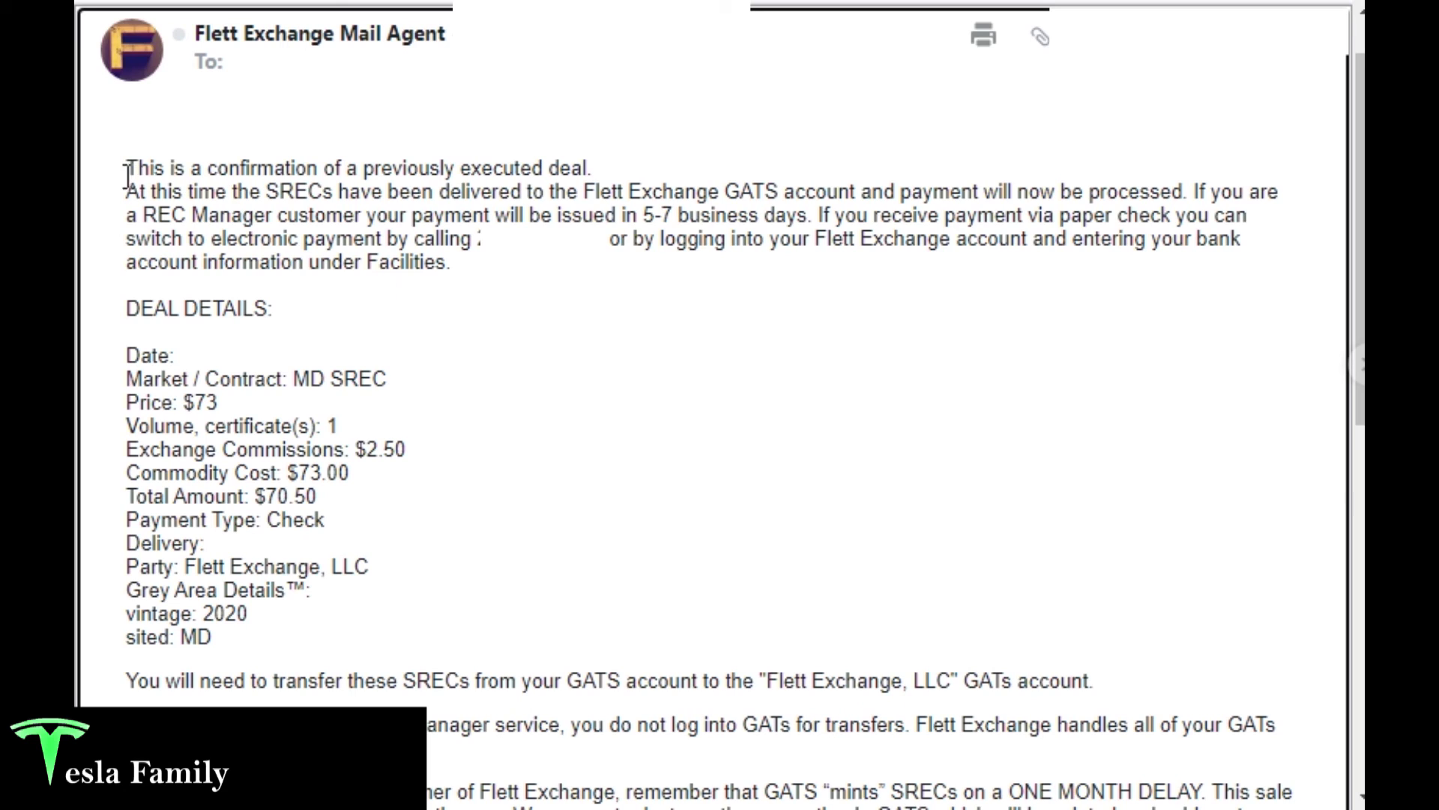
drag(124, 173, 595, 166)
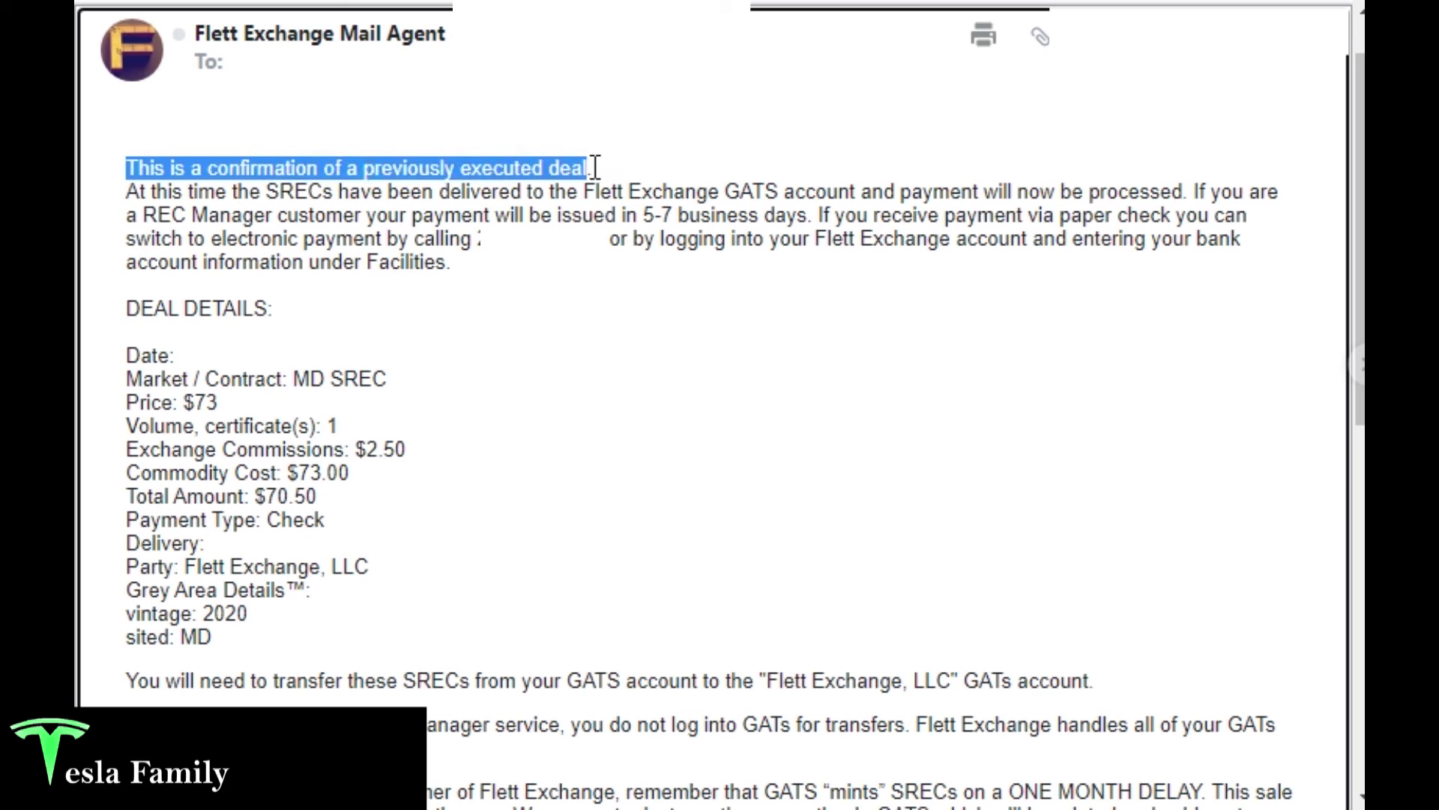
drag(126, 192, 1193, 192)
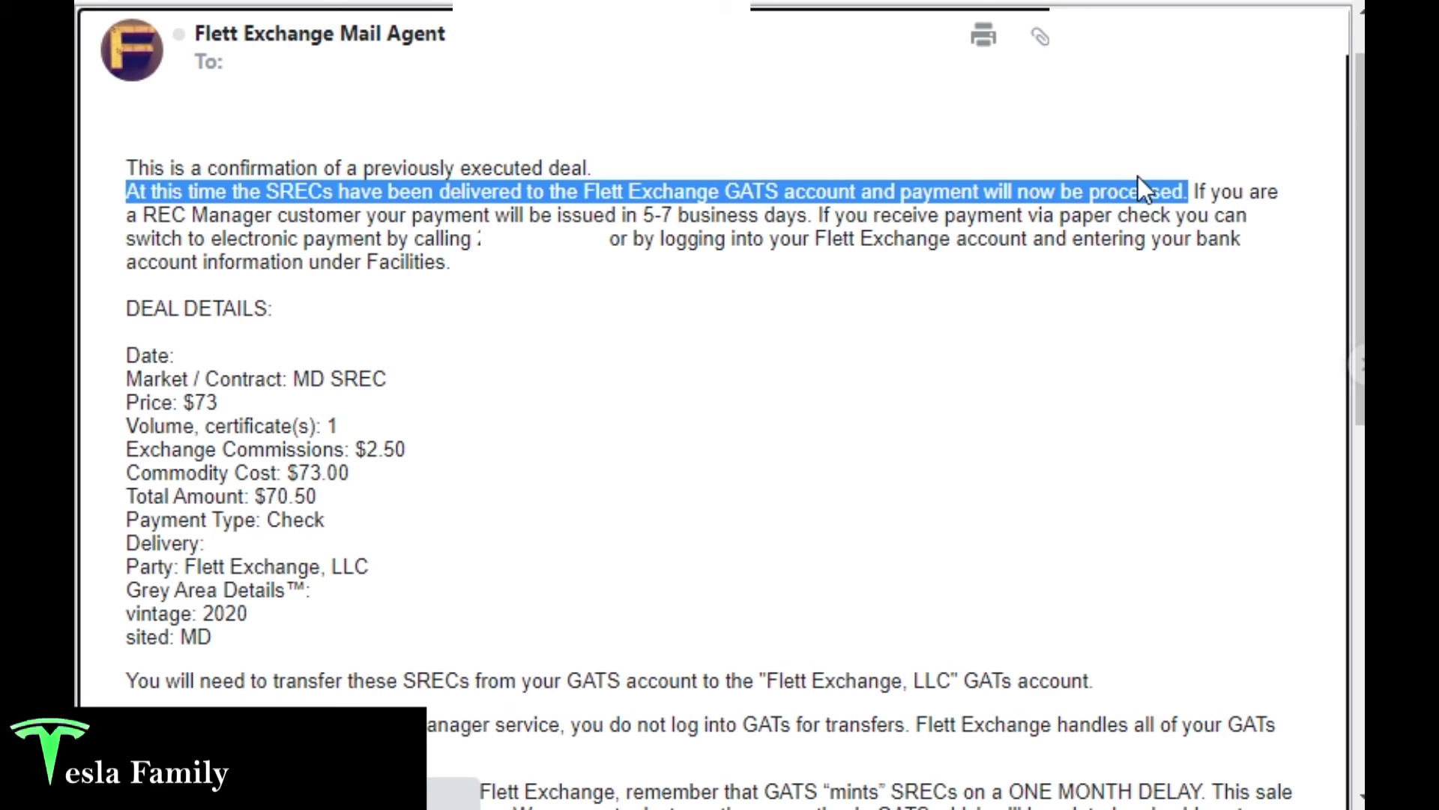
click(1246, 174)
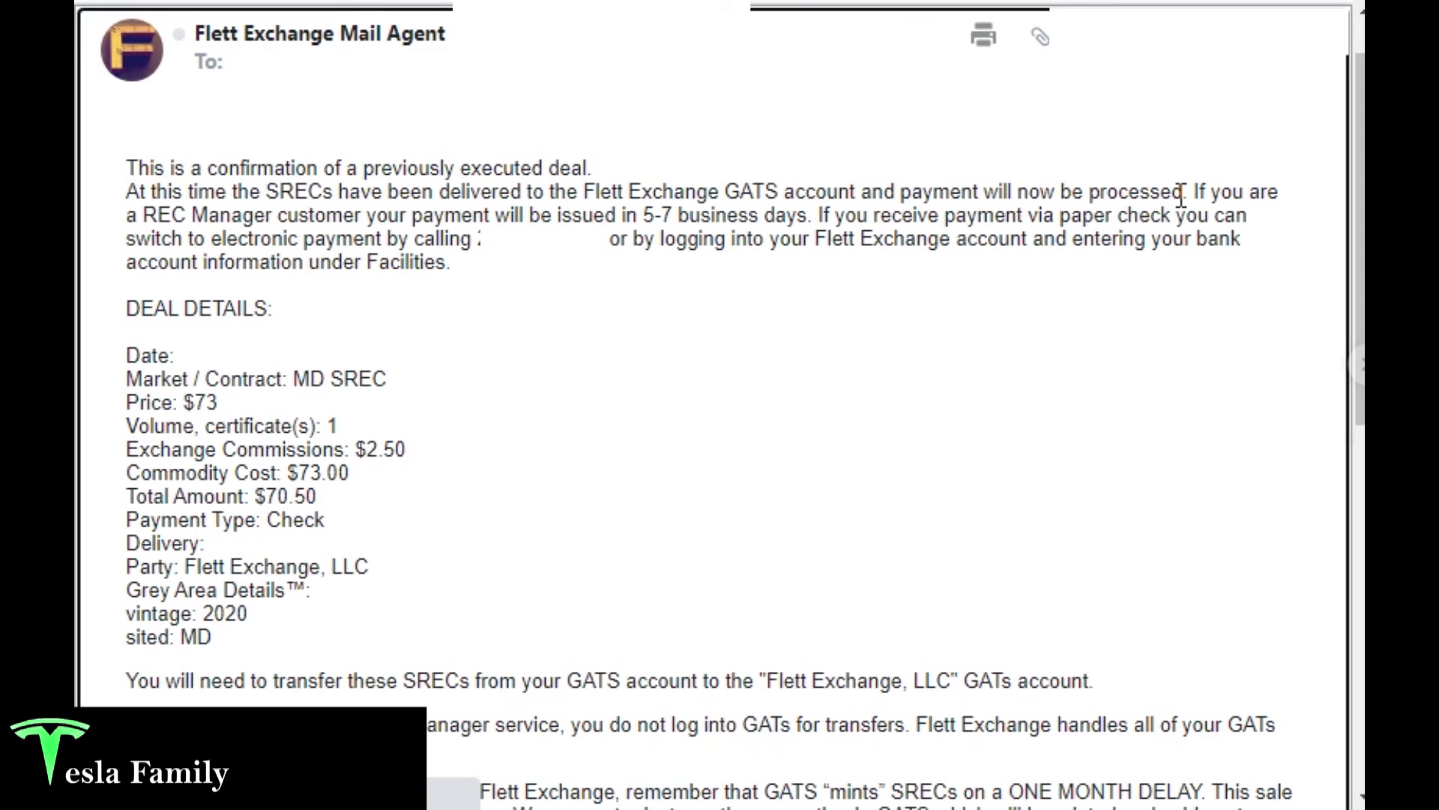